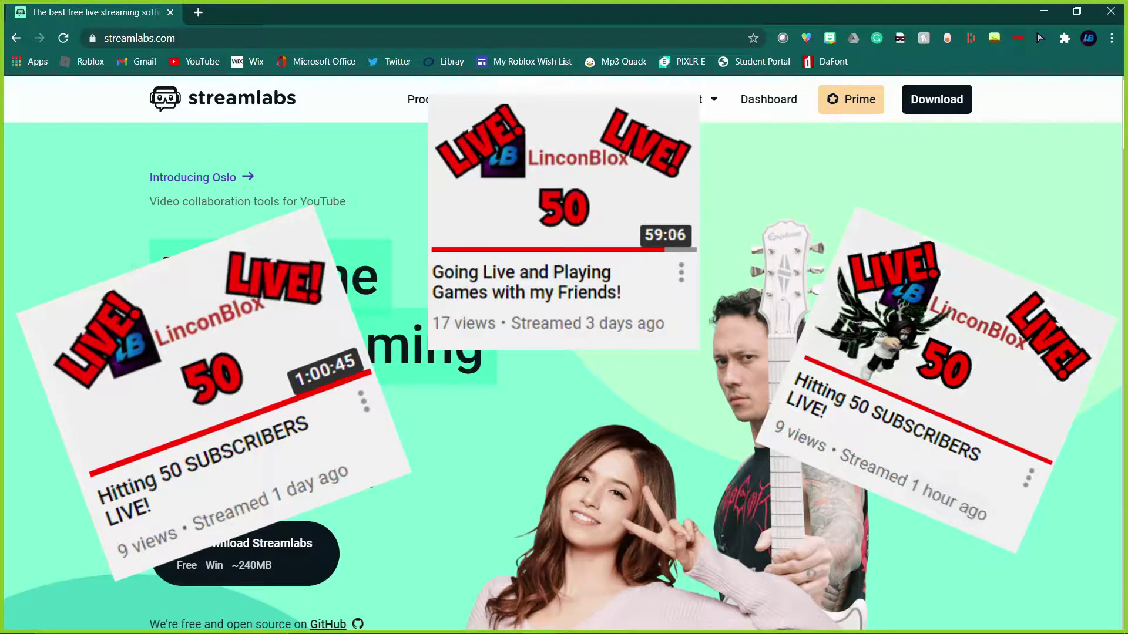
left_click(569, 390)
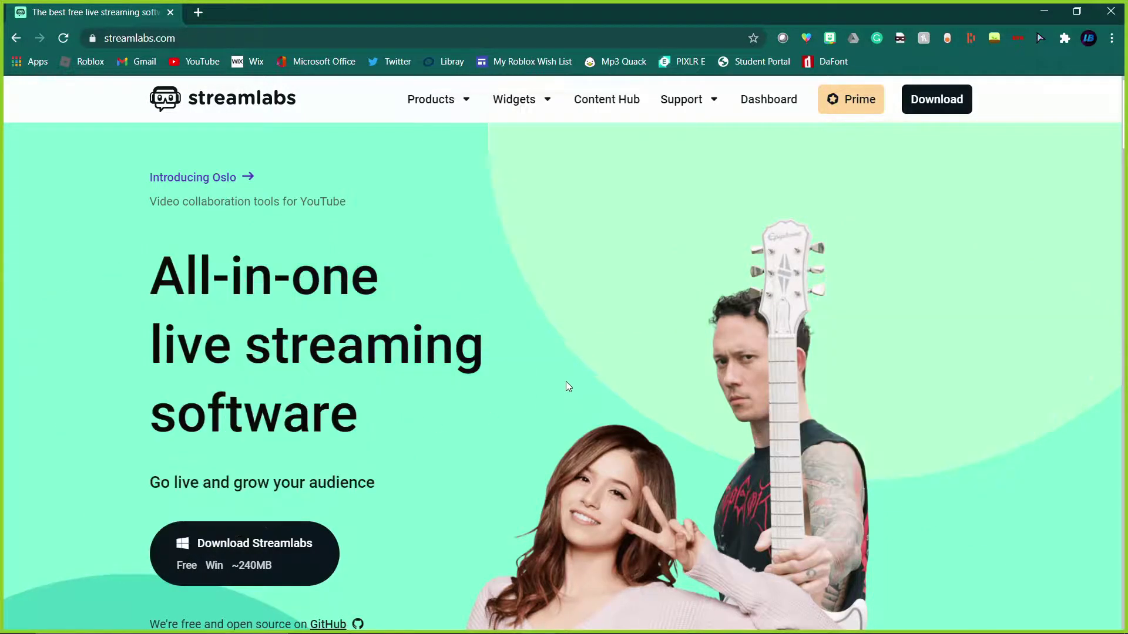
left_click_drag(392, 461, 157, 265)
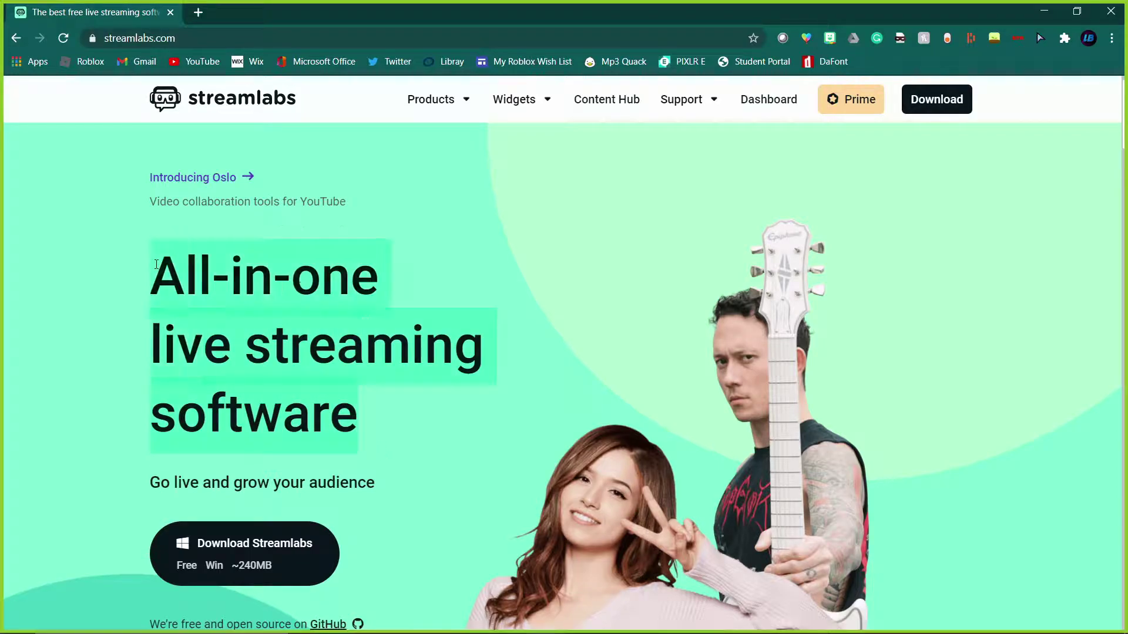
left_click(396, 437)
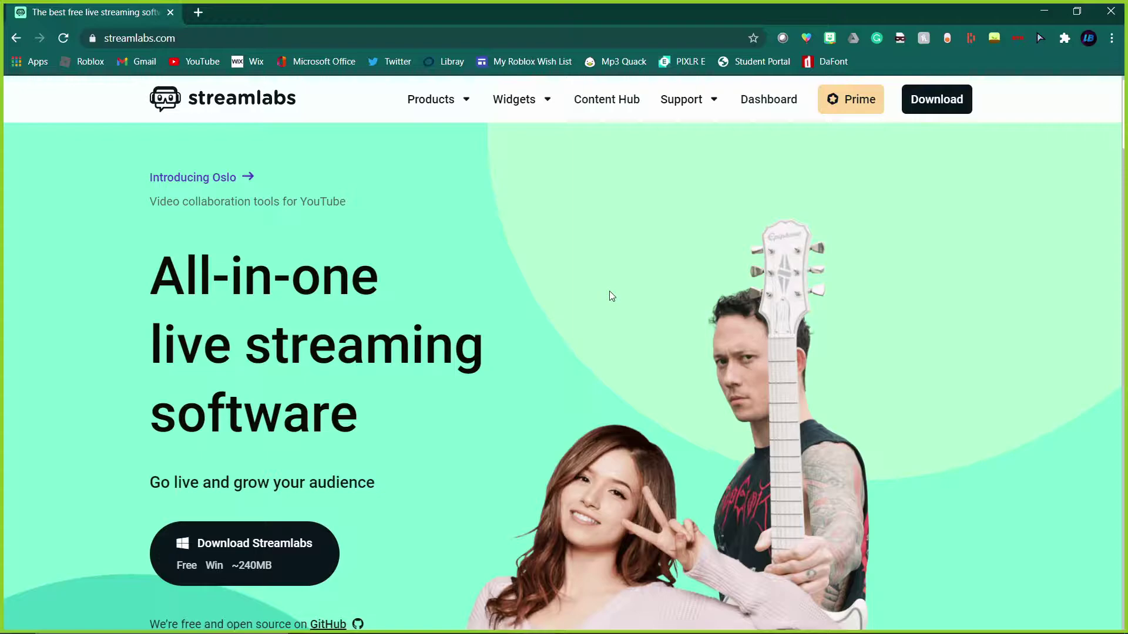
scroll(904, 425, "down", 1)
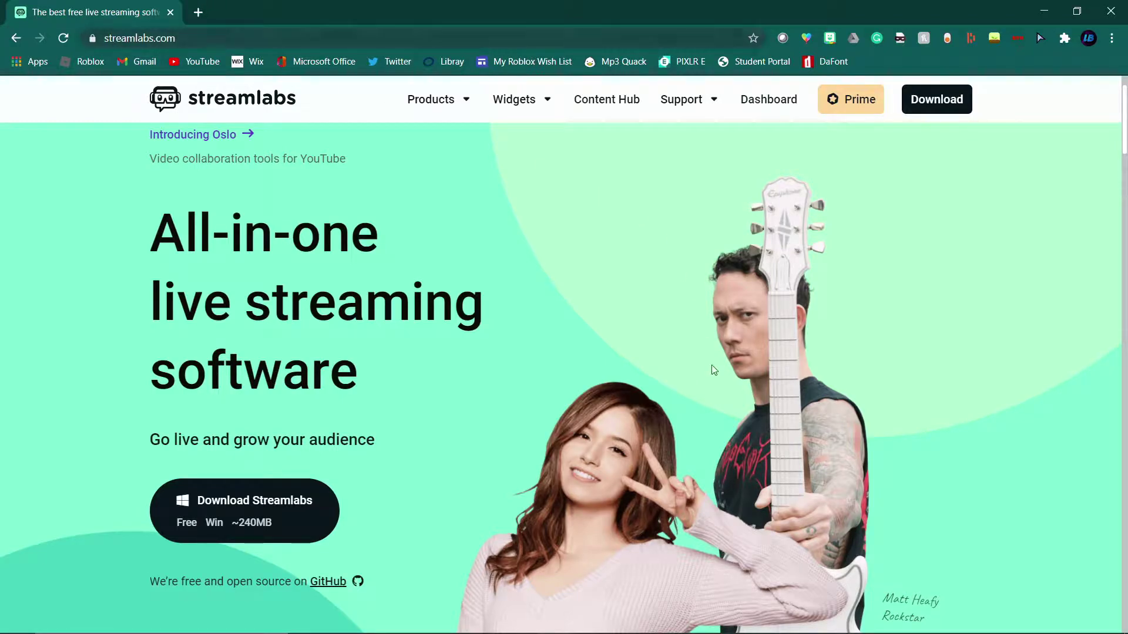
scroll(209, 493, "down", 1)
scroll(210, 494, "down", 2)
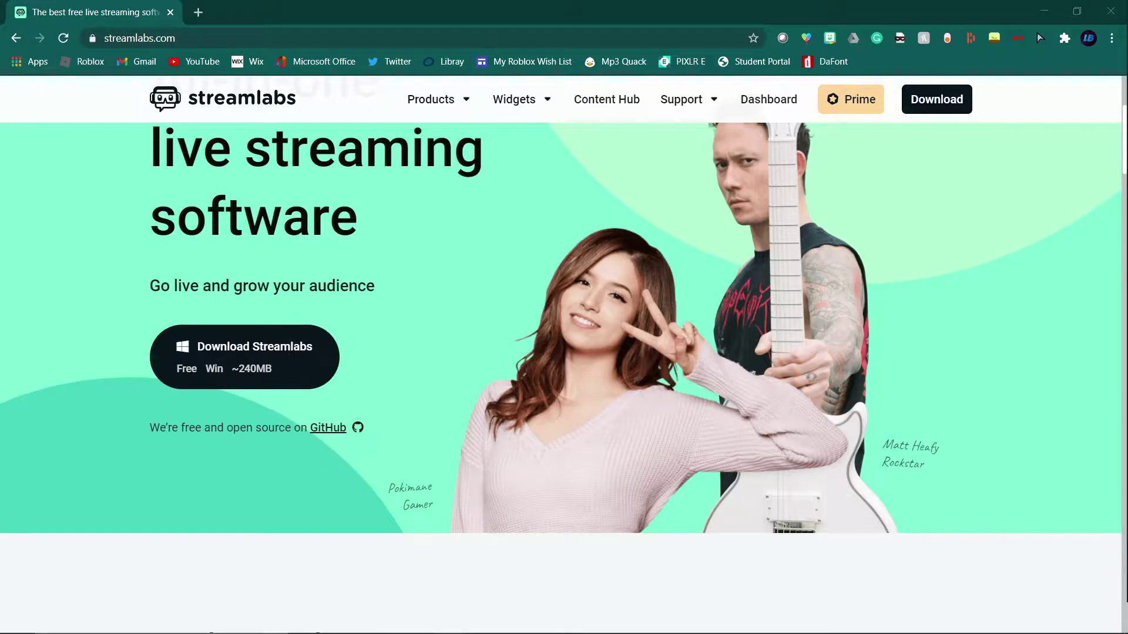
Bring up the Streamlabs OBS window, maximize it and check the list of scene collections.
left_click_drag(1127, 50, 450, 43)
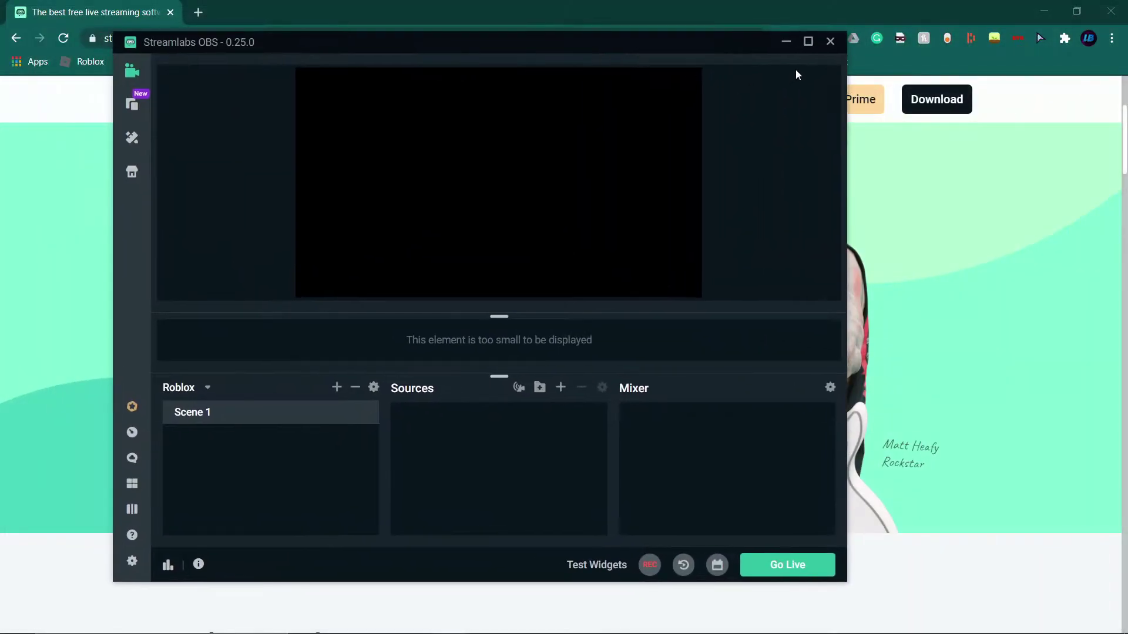
left_click(805, 37)
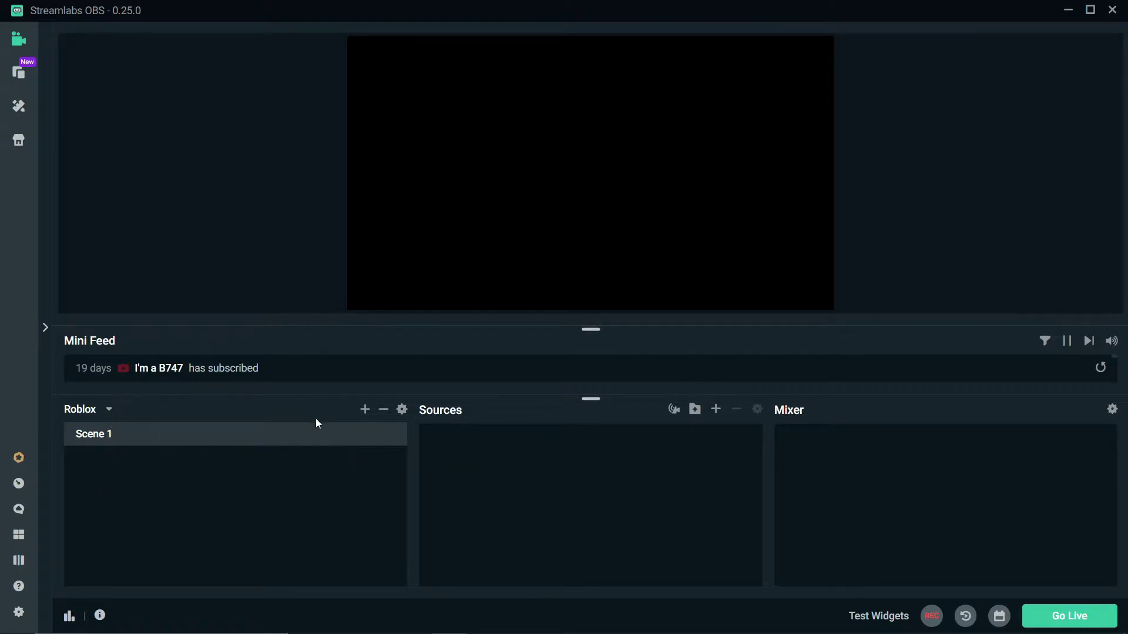
left_click(108, 410)
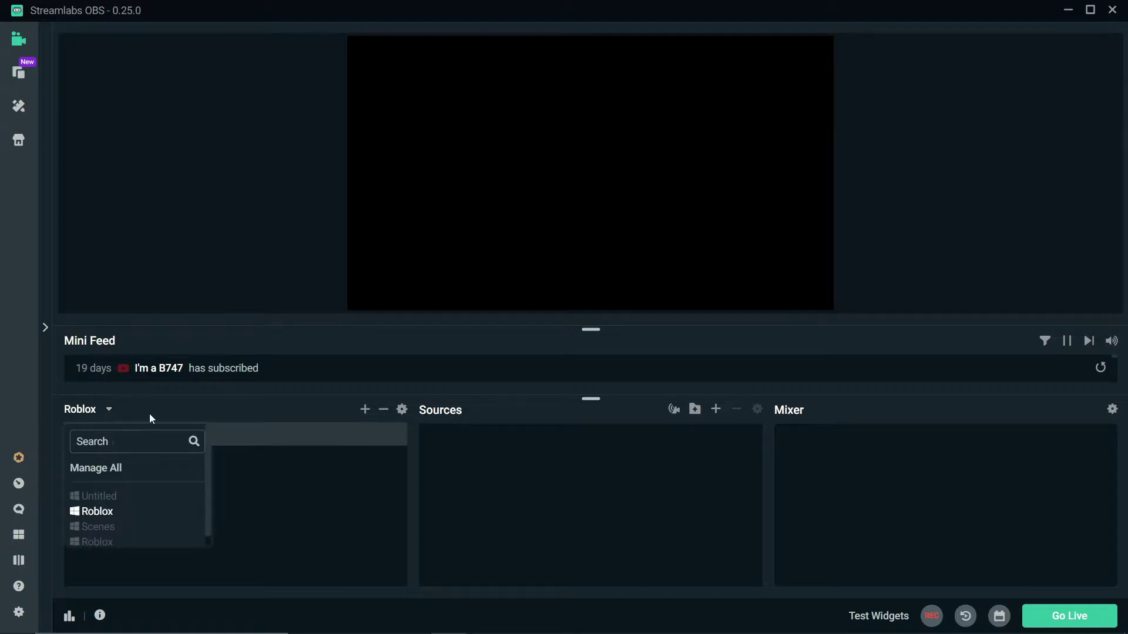
left_click(178, 407)
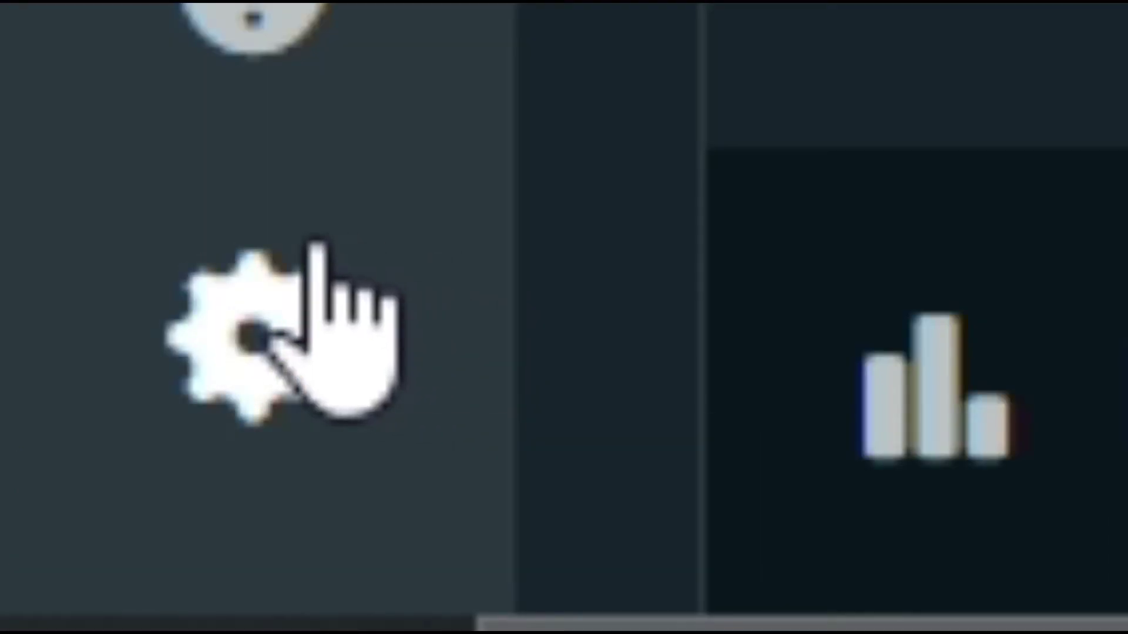
Open the Streamlabs OBS settings and review the General and Stream sections.
left_click(315, 244)
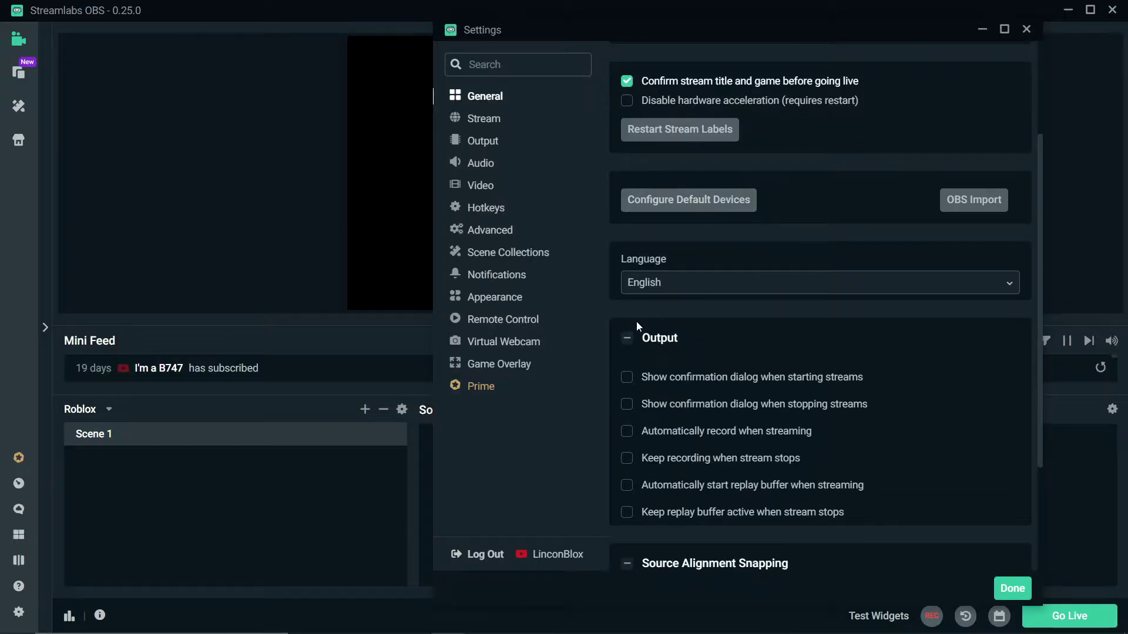
scroll(647, 311, "down", 3)
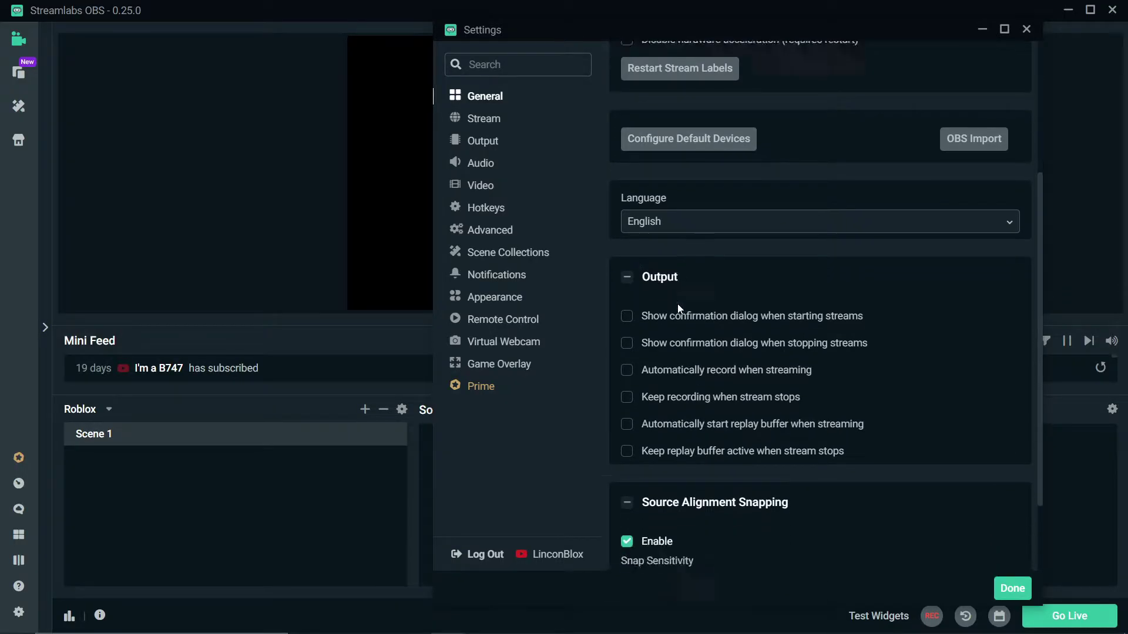
scroll(733, 217, "down", 1)
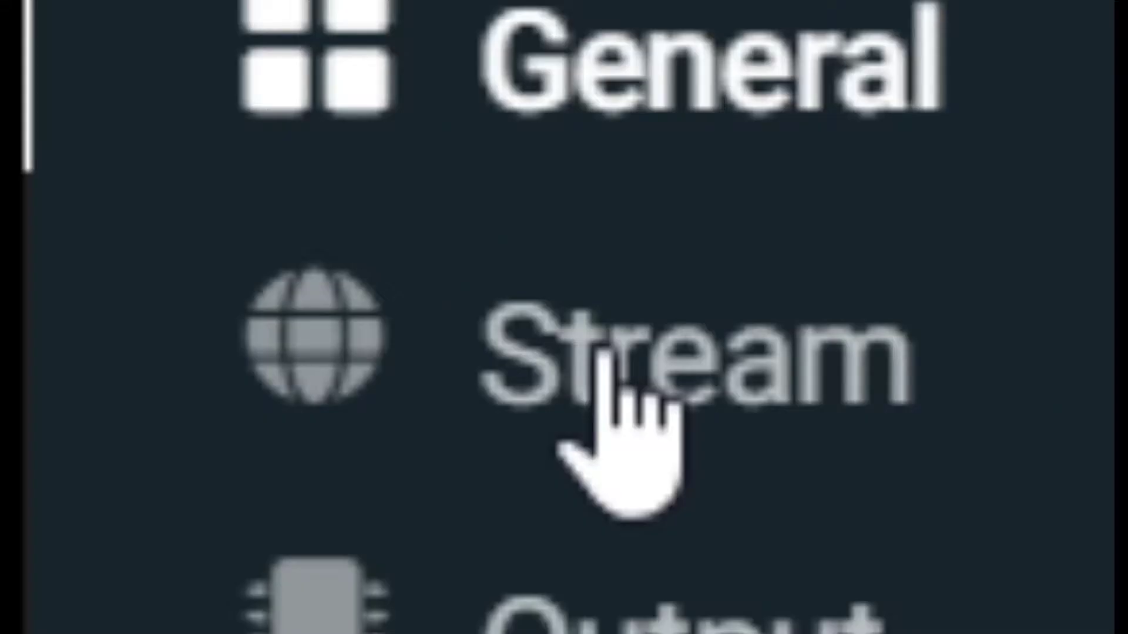
left_click(605, 356)
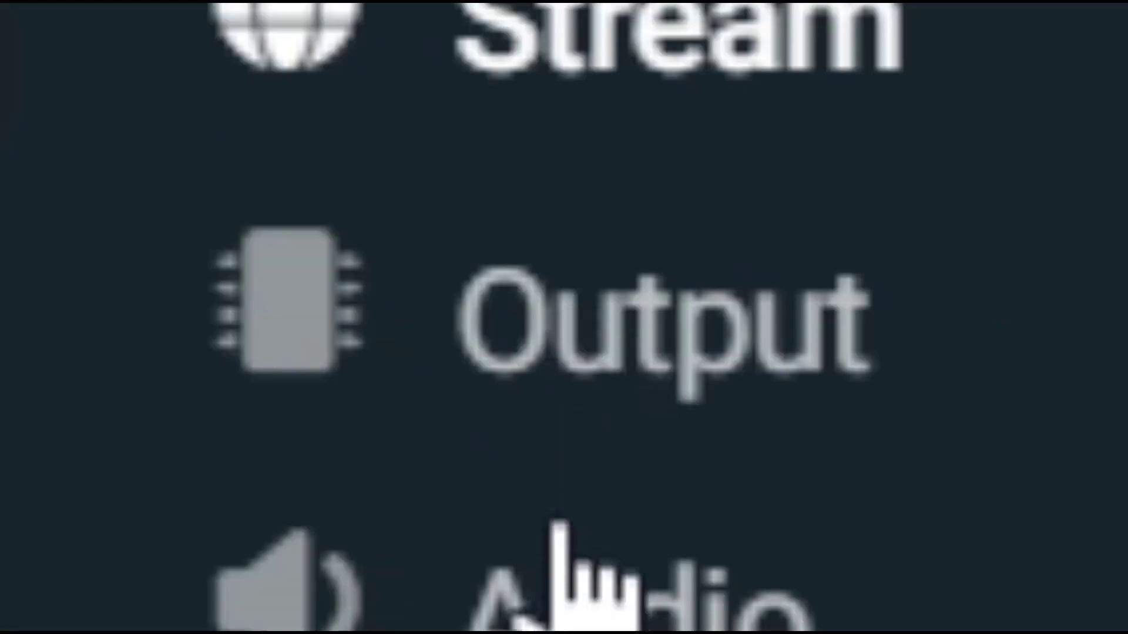
In the Output settings, try the Simple output mode and set the mode back to Advanced.
left_click(479, 145)
left_click(687, 90)
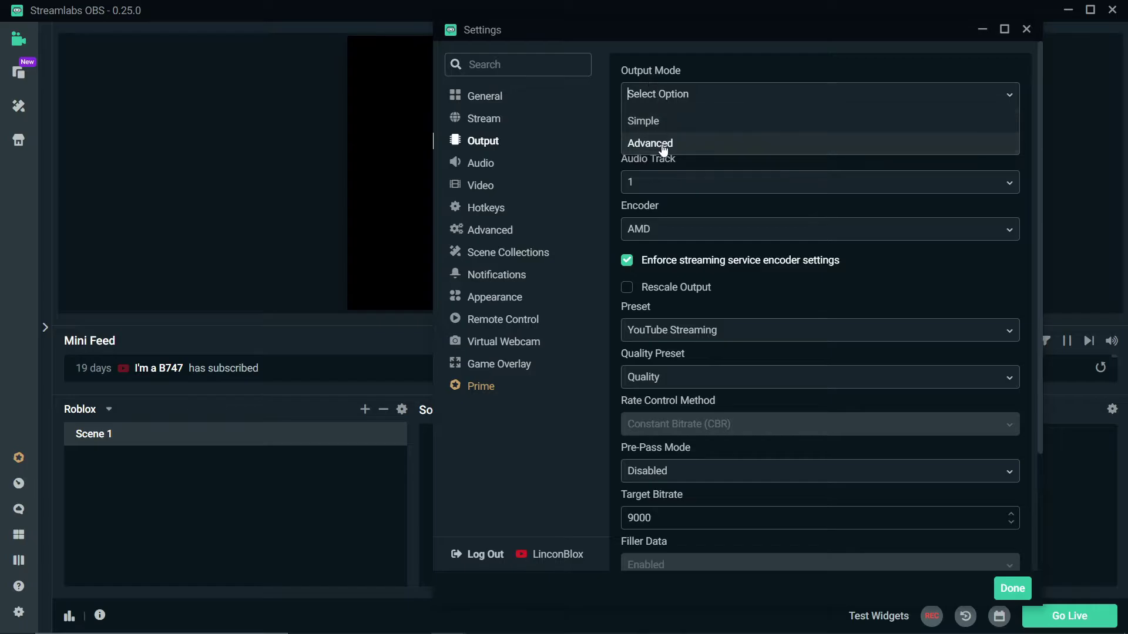
left_click(656, 124)
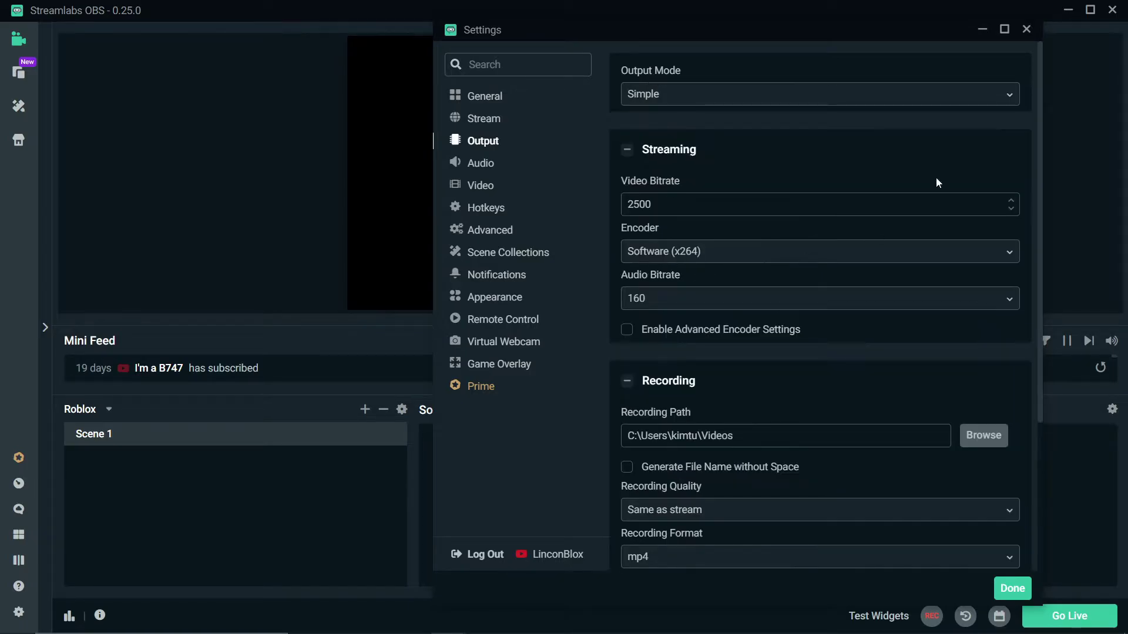
left_click(717, 100)
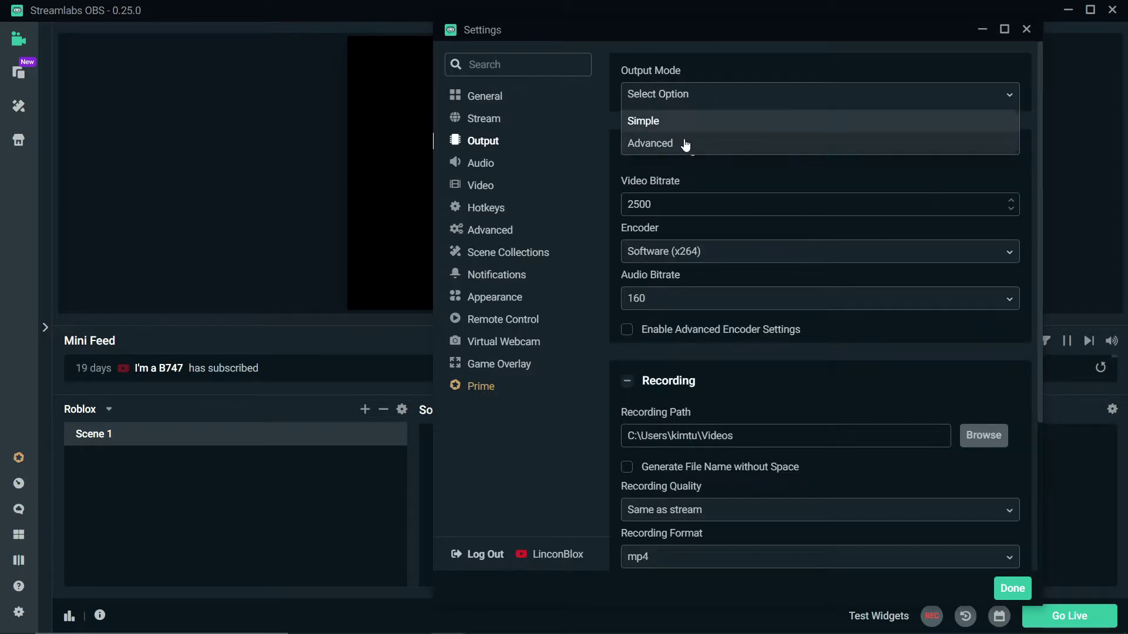
left_click(716, 144)
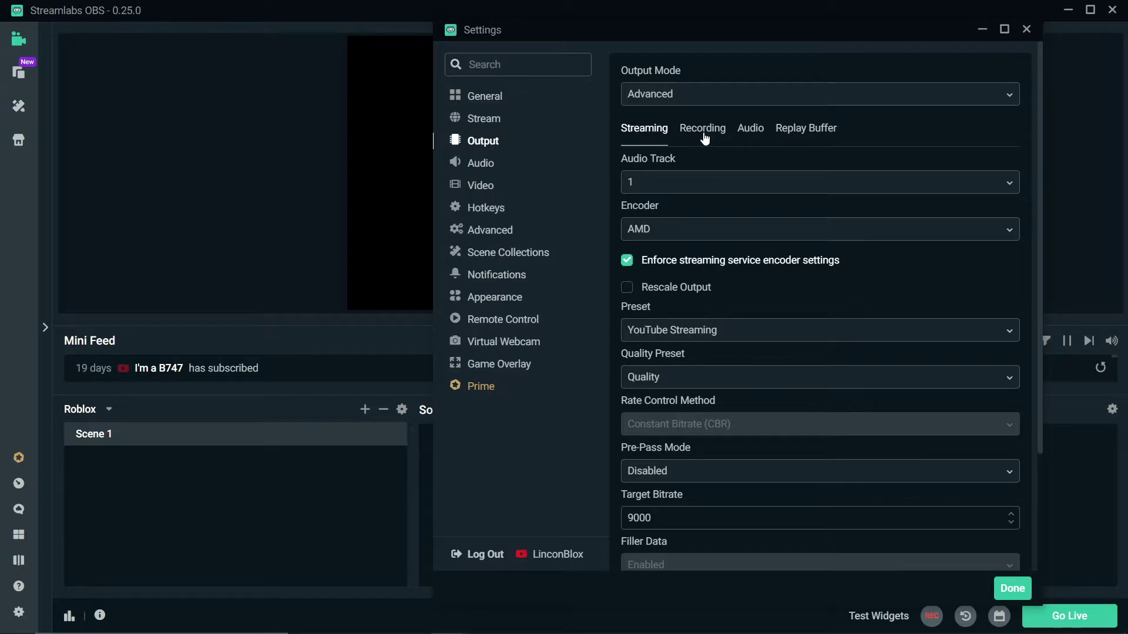
Look at the Recording output options and return to the Streaming options to check the audio track choices.
left_click(703, 137)
left_click(668, 134)
left_click(668, 188)
left_click(612, 176)
Set the streaming encoder to AMD and shift the settings window aside.
scroll(665, 221, "down", 1)
left_click(662, 215)
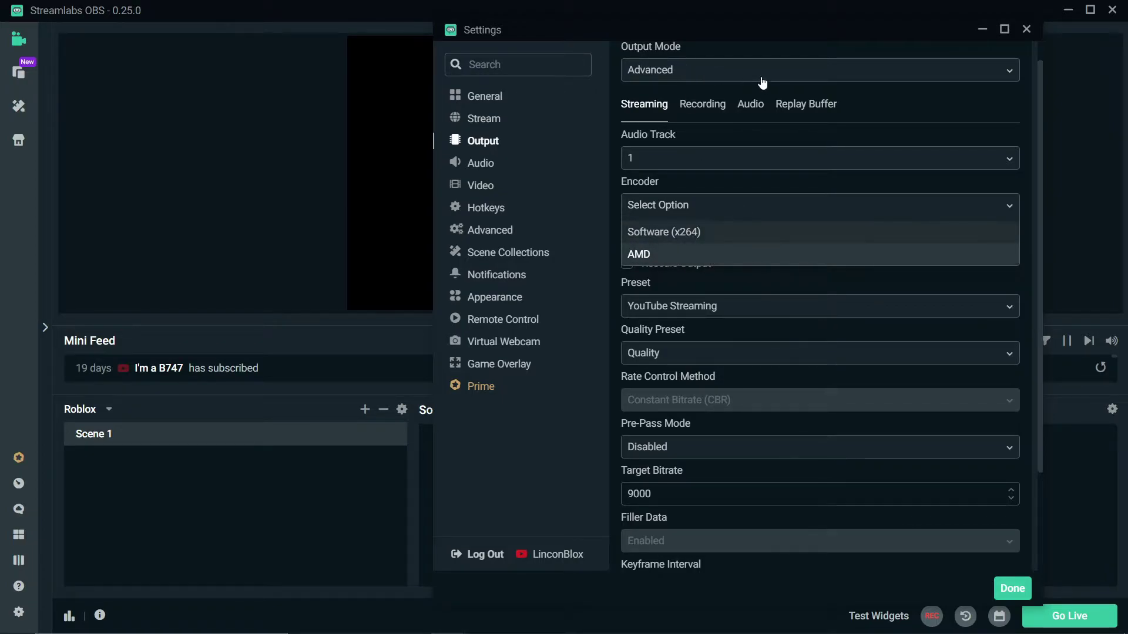
left_click_drag(726, 27, 583, 18)
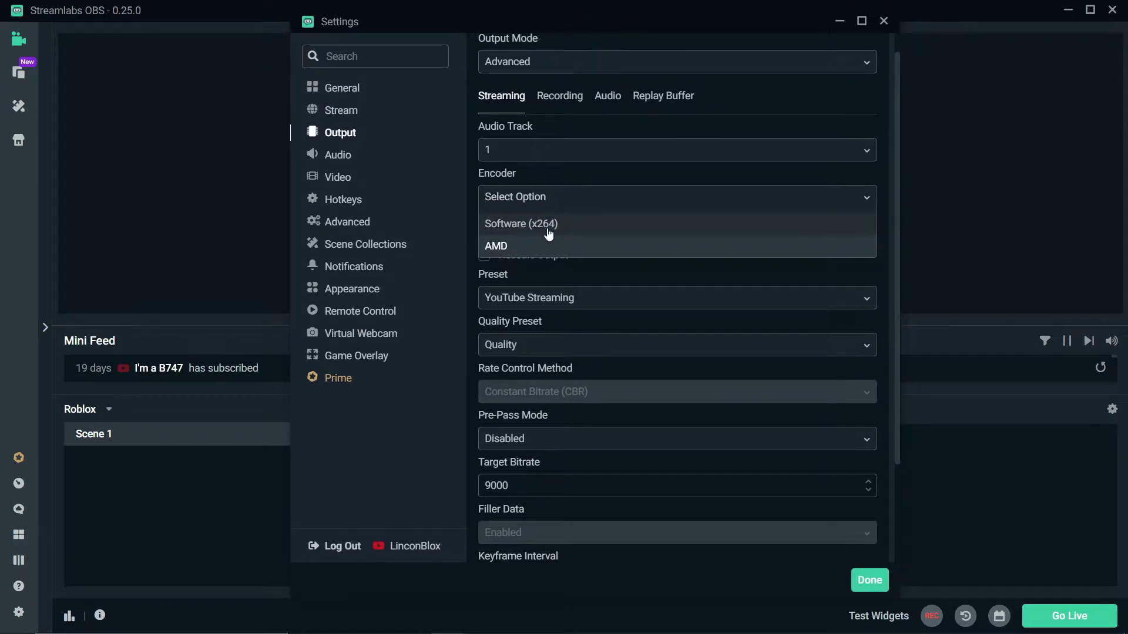
left_click(533, 247)
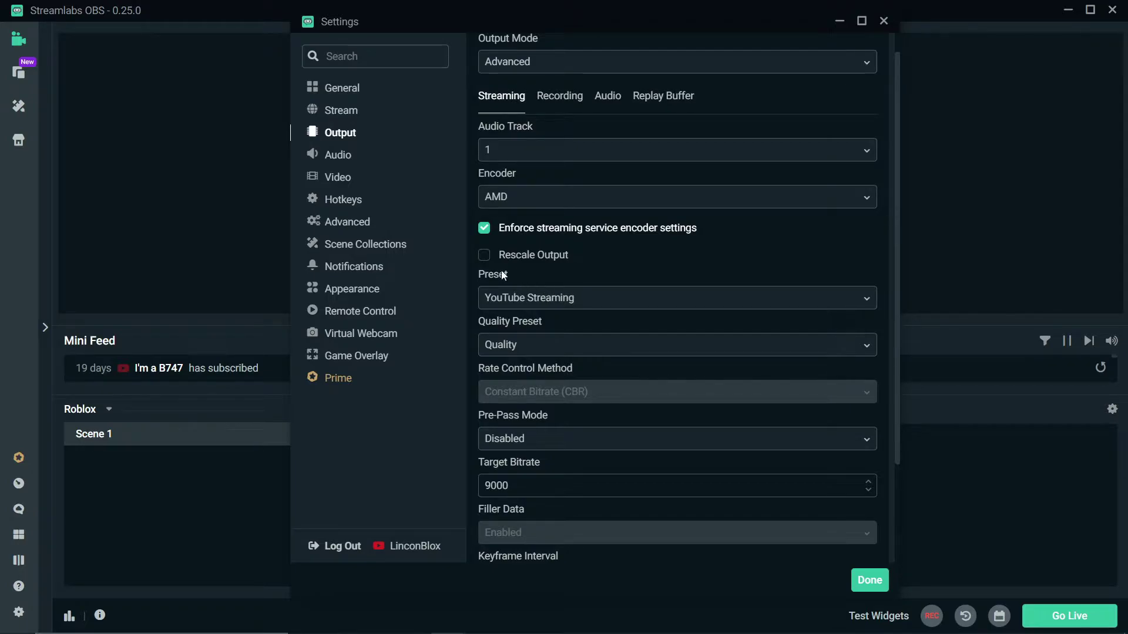
Set the encoder preset to YouTube Streaming and the quality preset to Quality.
left_click(555, 297)
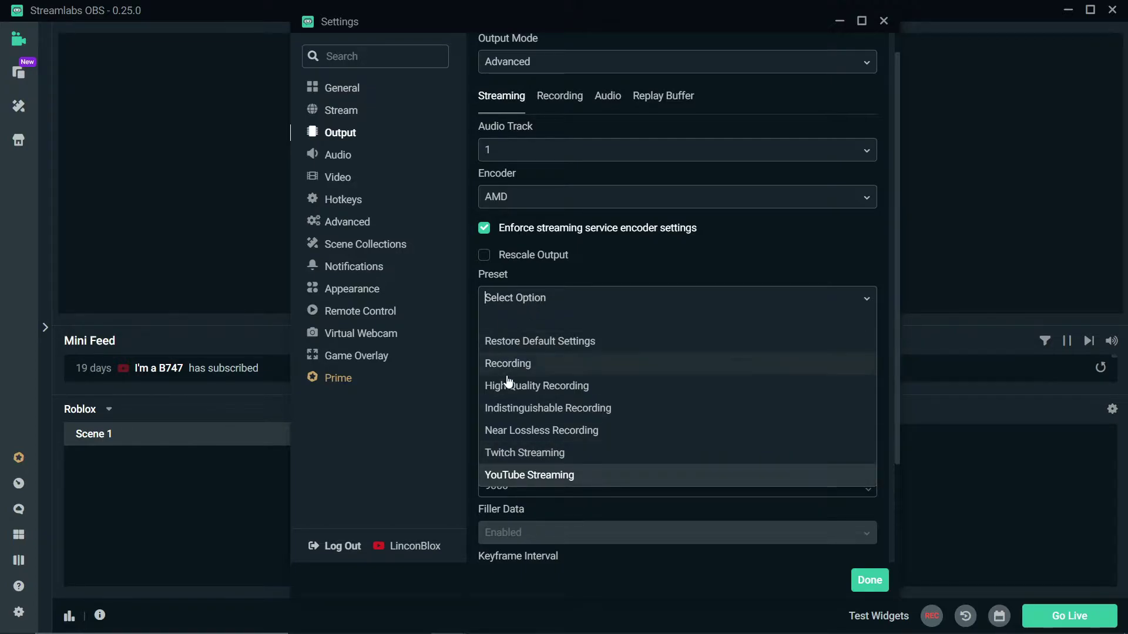
left_click(535, 476)
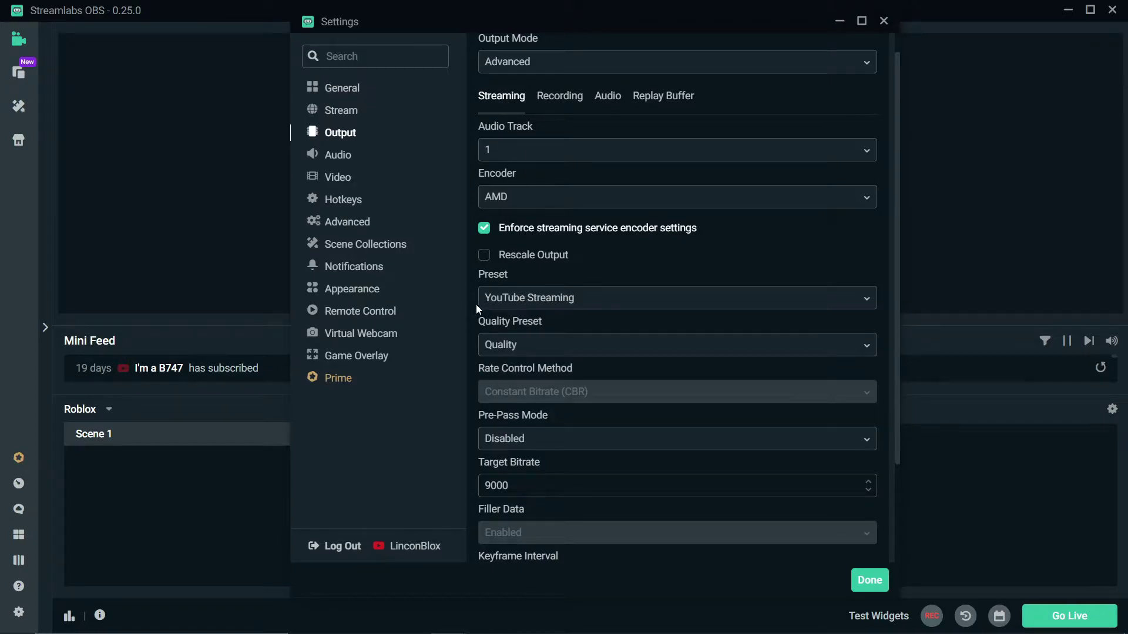
left_click(513, 346)
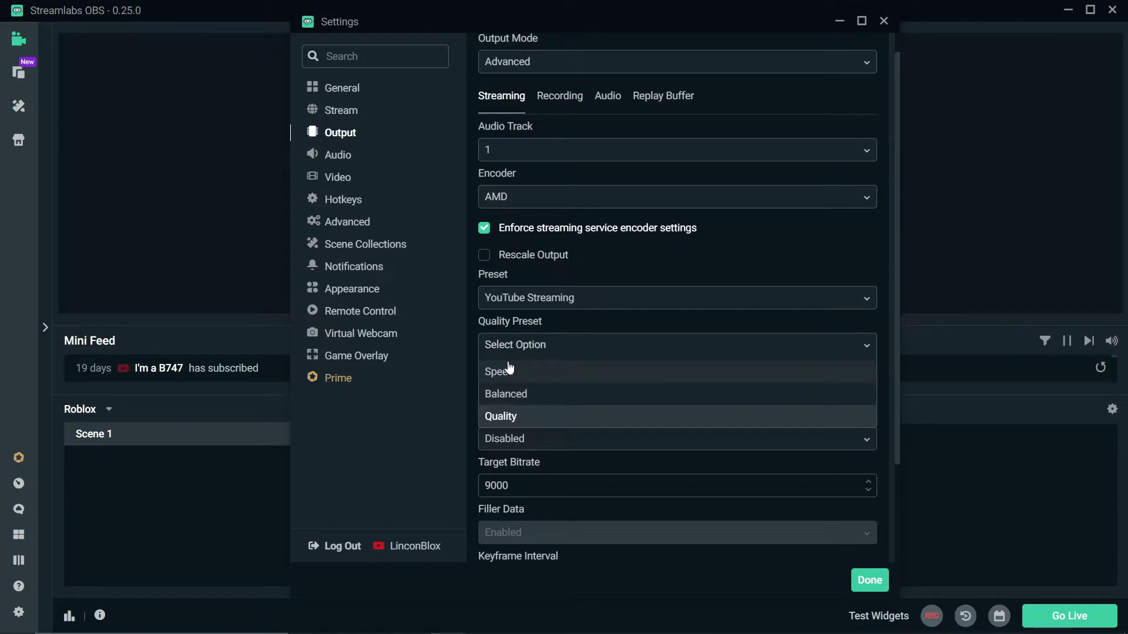
left_click(518, 417)
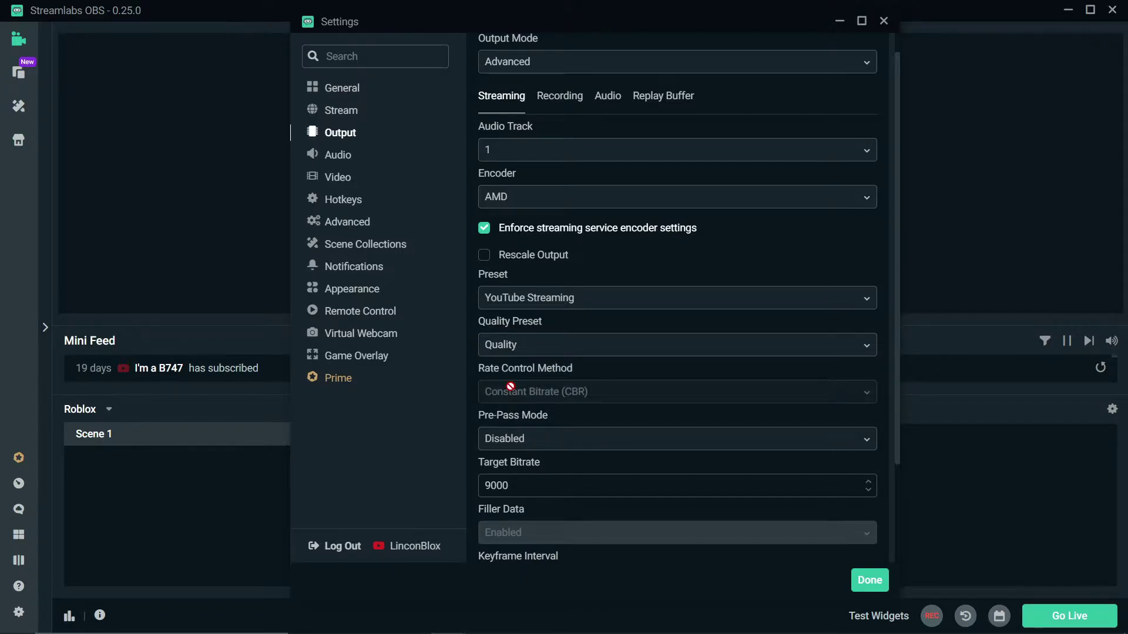
Review the remaining streaming output options and switch to Chrome to open speedtest.net in a new tab.
scroll(591, 368, "down", 3)
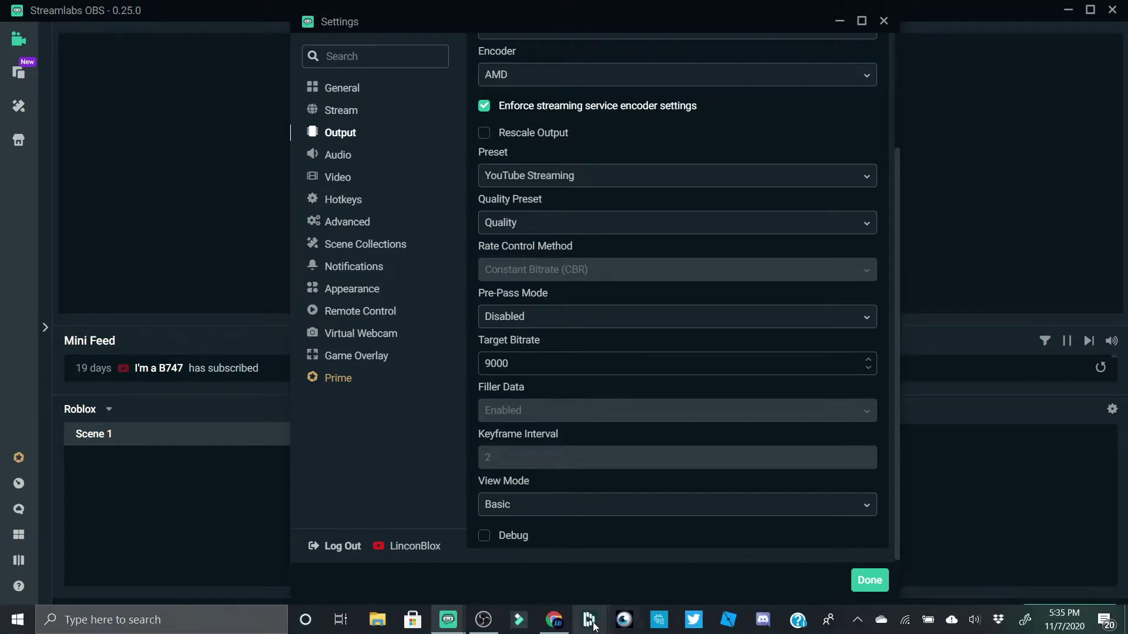
left_click(553, 619)
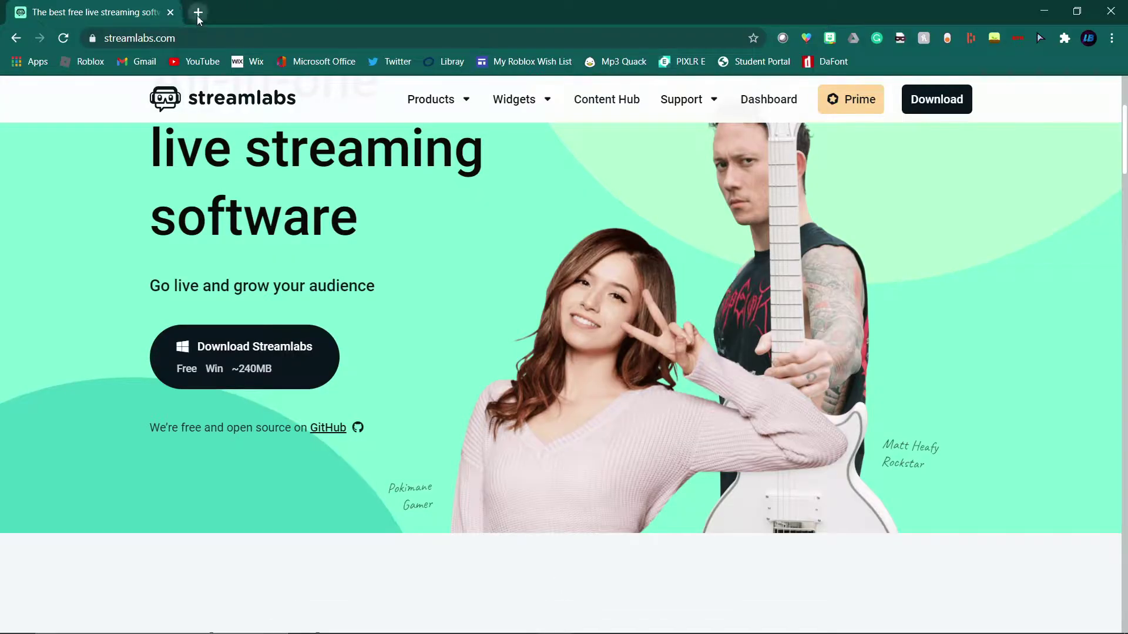
left_click(198, 13)
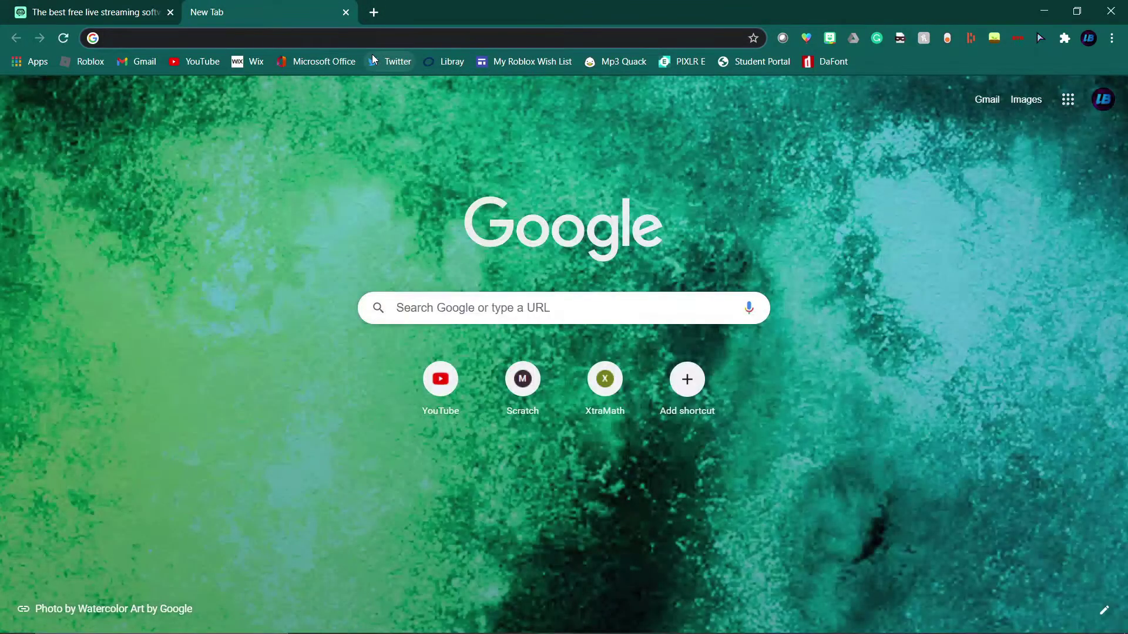
type("speed")
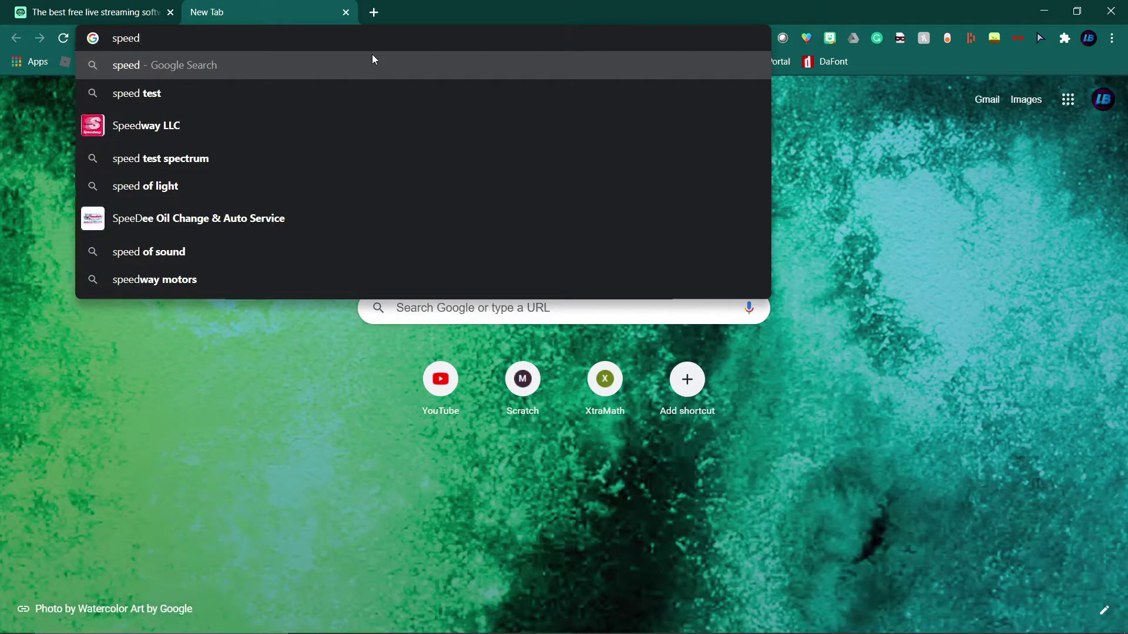
type("test.net")
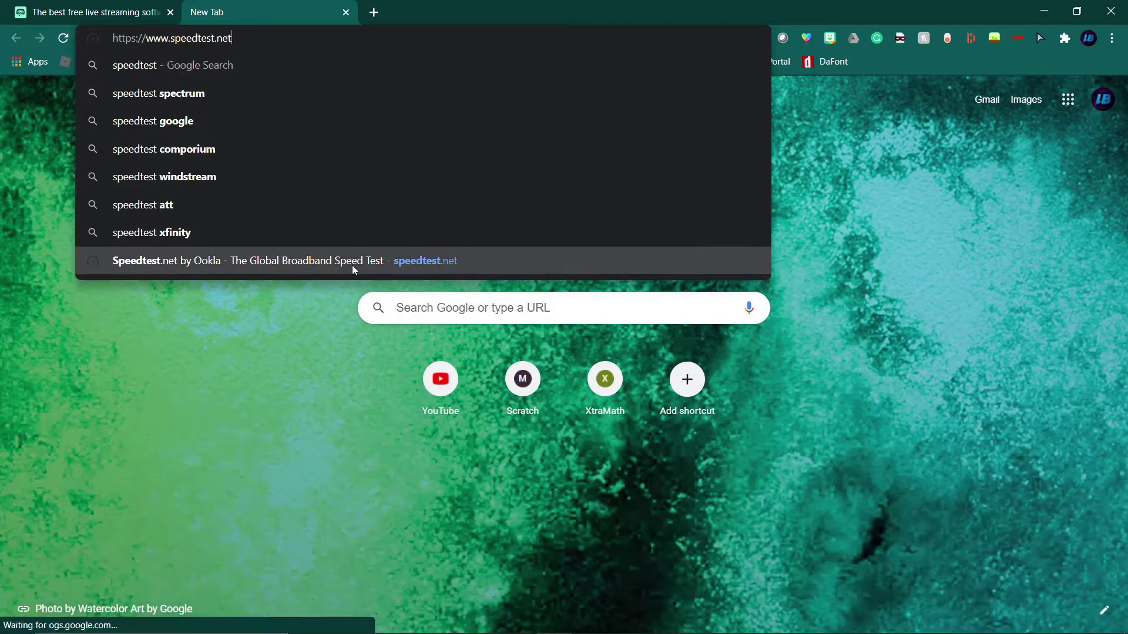
left_click(351, 262)
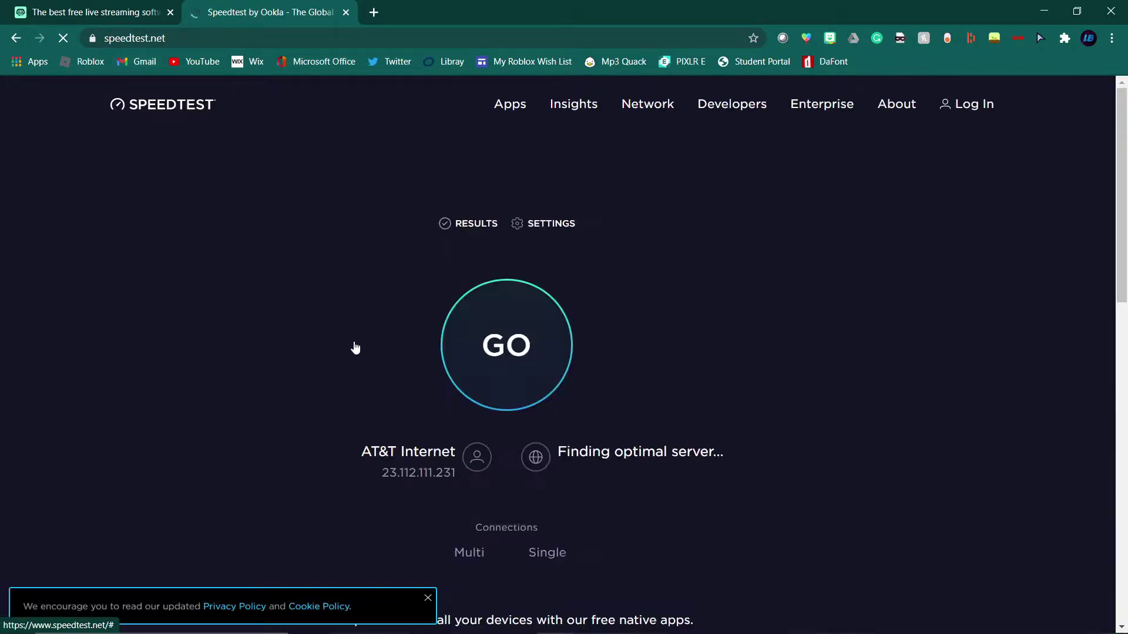
Run an internet speed test, dismissing the privacy notice and the Speedtest for Windows offer.
left_click(502, 353)
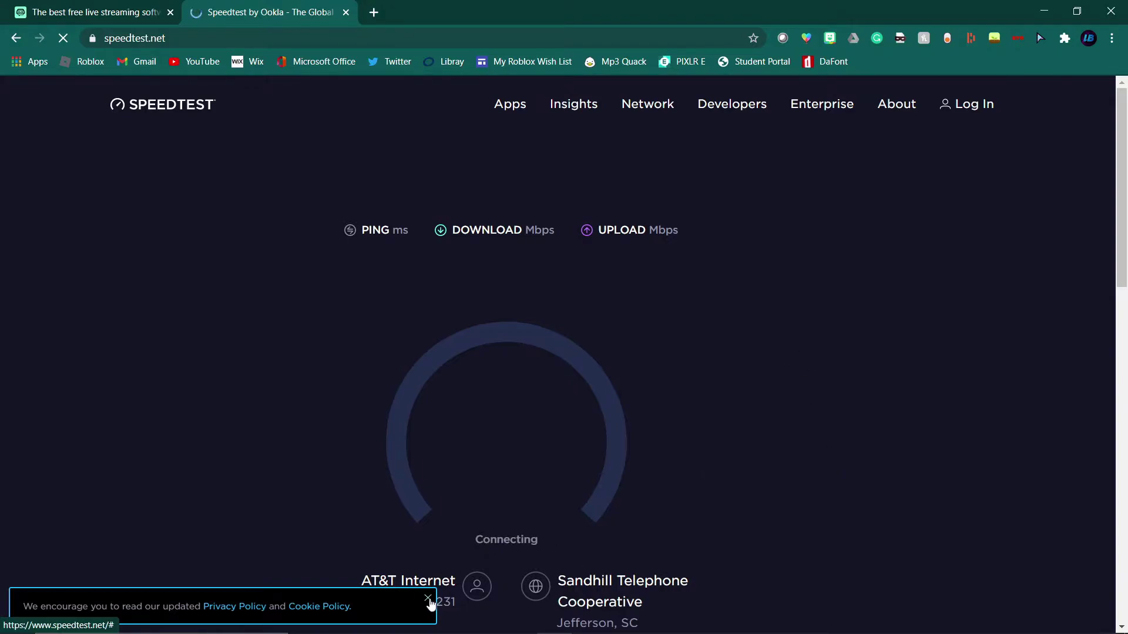
left_click(428, 599)
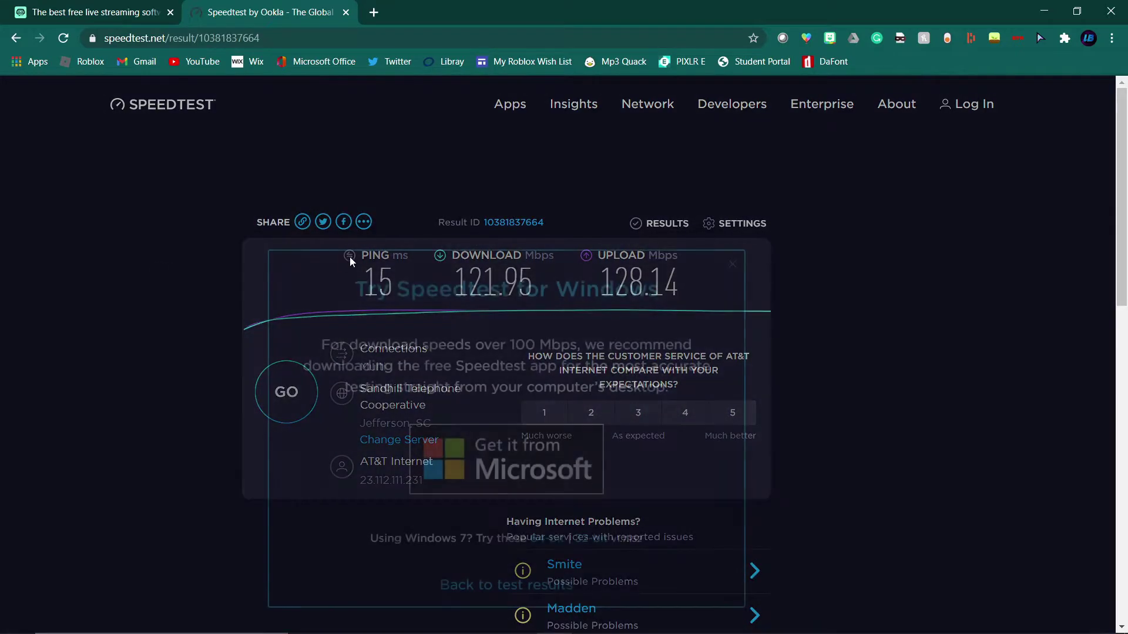
left_click(732, 267)
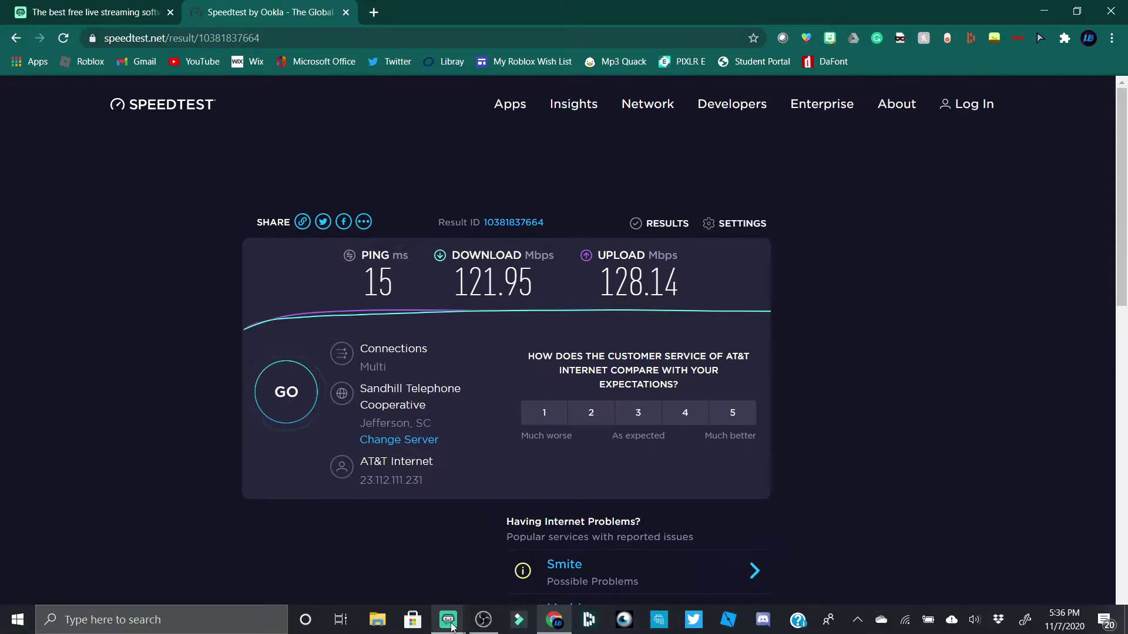
Switch back to Streamlabs OBS and bring its Output settings window to the front.
mouse_move(450, 619)
left_click(435, 561)
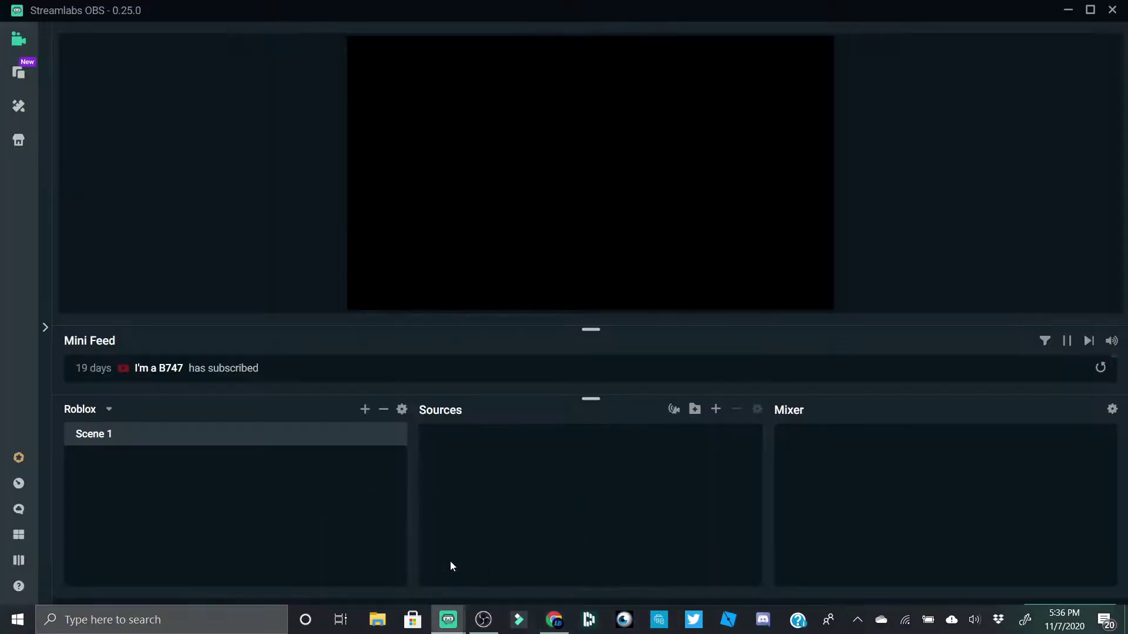
left_click(545, 533)
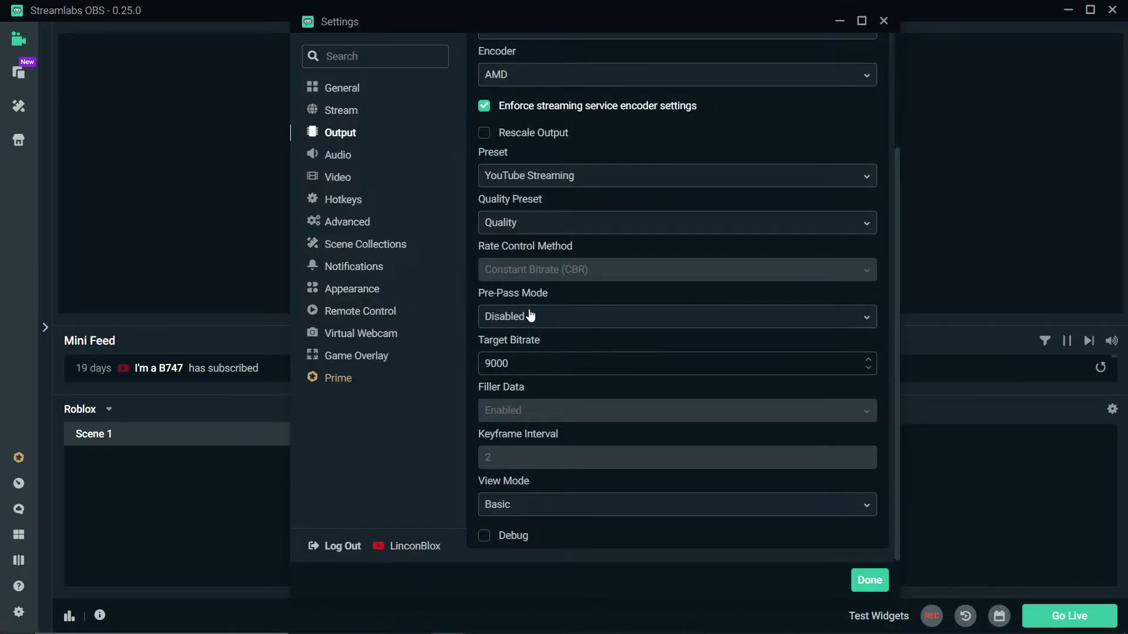
Check the view mode options at the end of the Output settings.
scroll(528, 376, "down", 1)
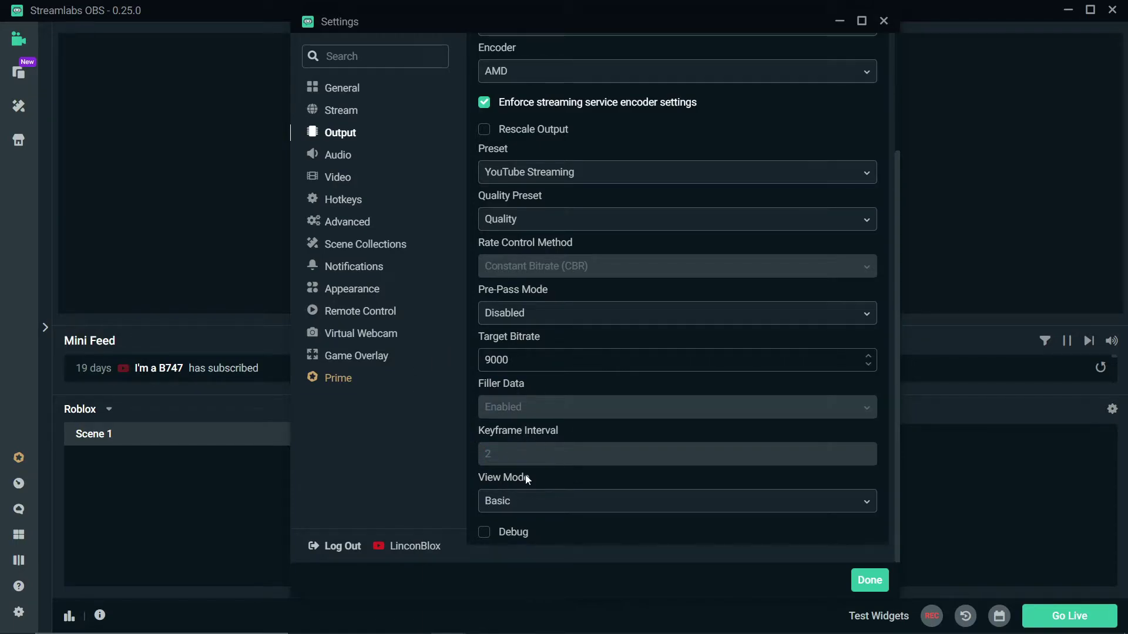
left_click(536, 501)
left_click(478, 489)
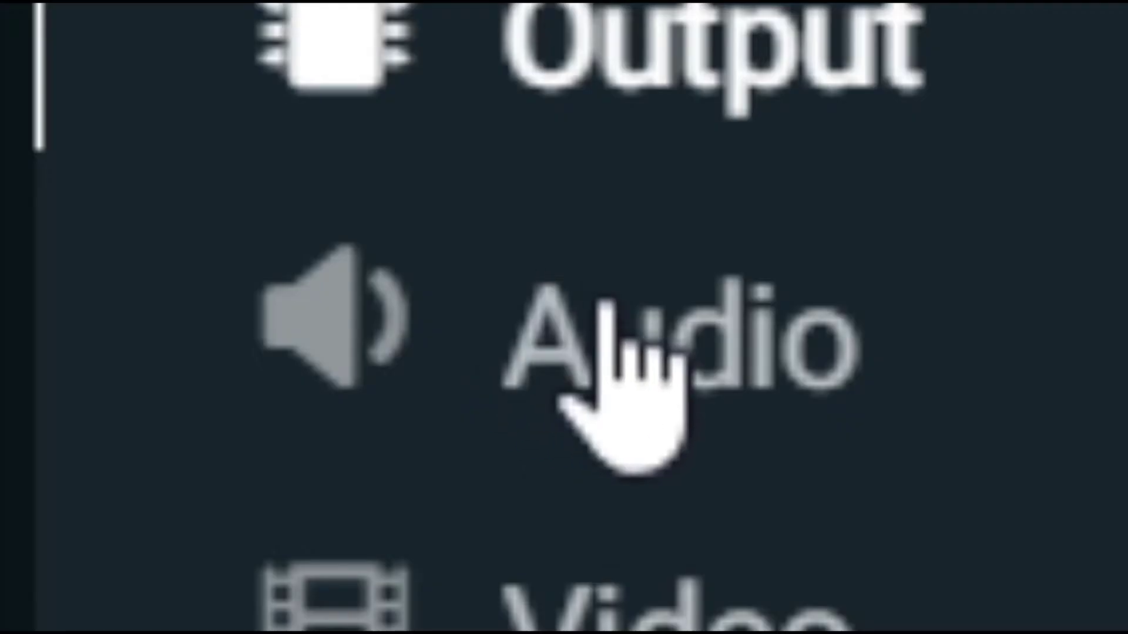
In the Audio settings, keep the channels at Stereo and set Desktop Audio Device 1 to Speaker/Headphone (Realtek High Definition Audio).
left_click(334, 156)
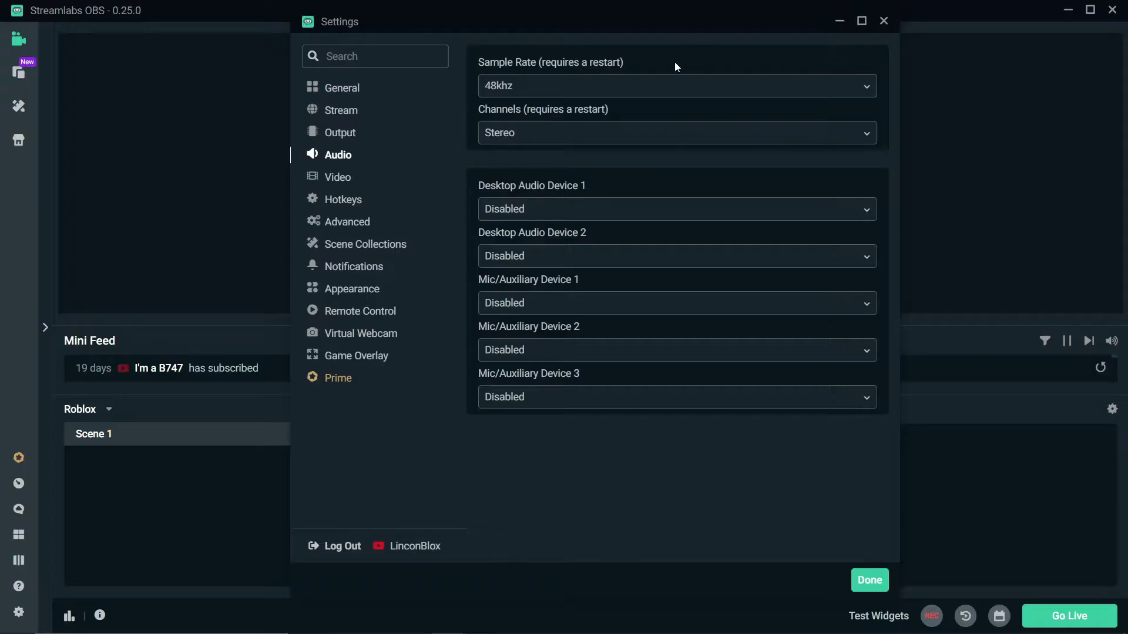
left_click_drag(590, 17, 395, 33)
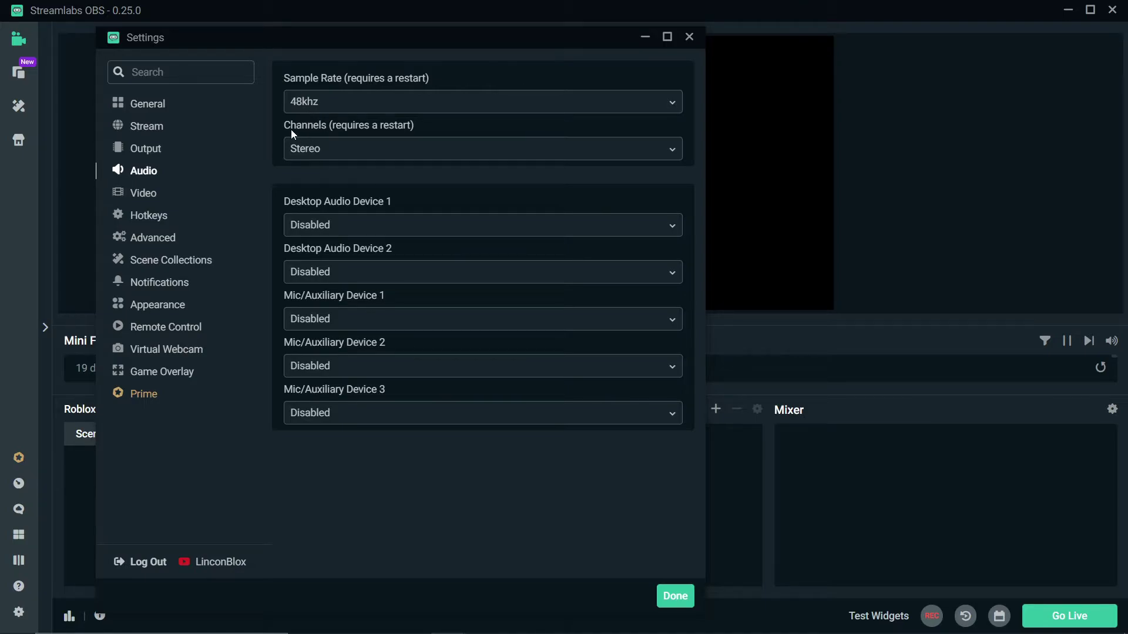
left_click(312, 152)
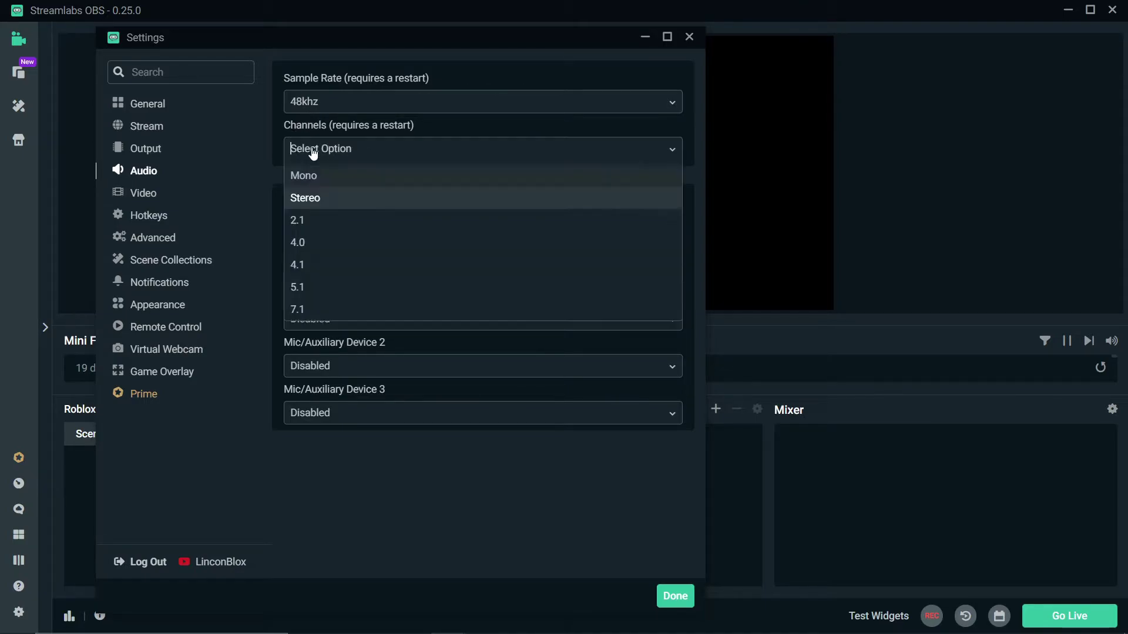
left_click(270, 163)
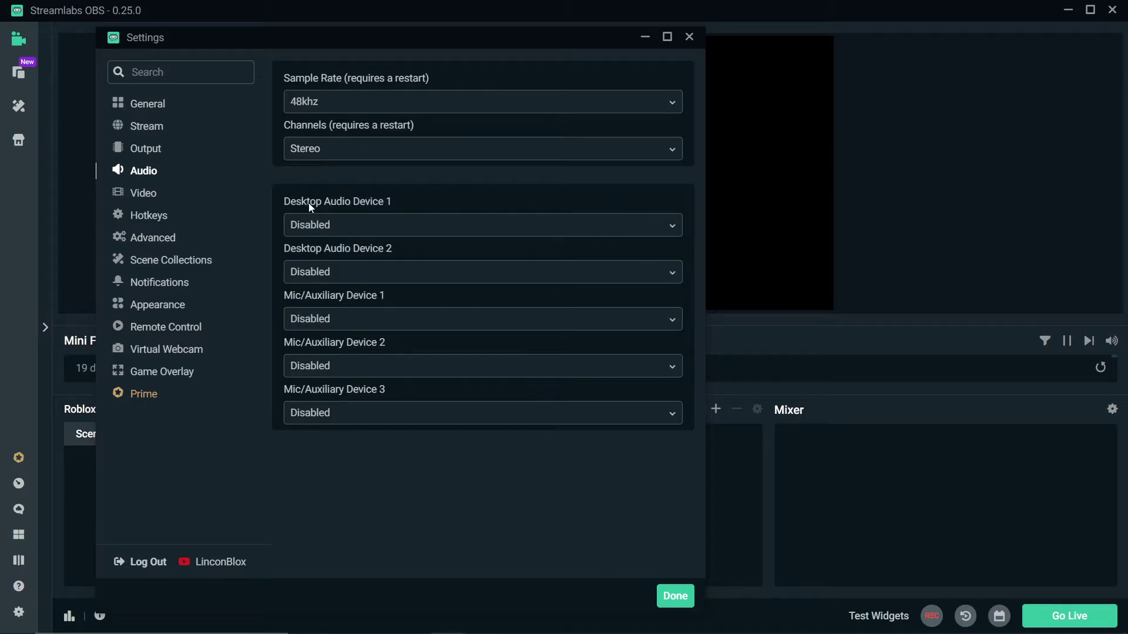
left_click(350, 227)
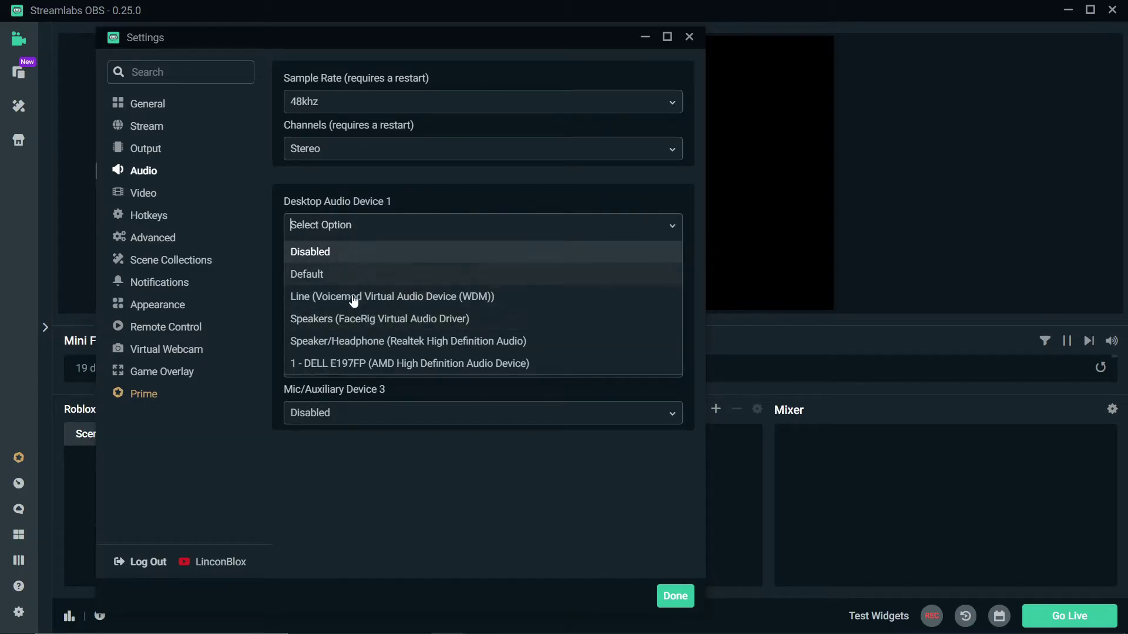
left_click(431, 342)
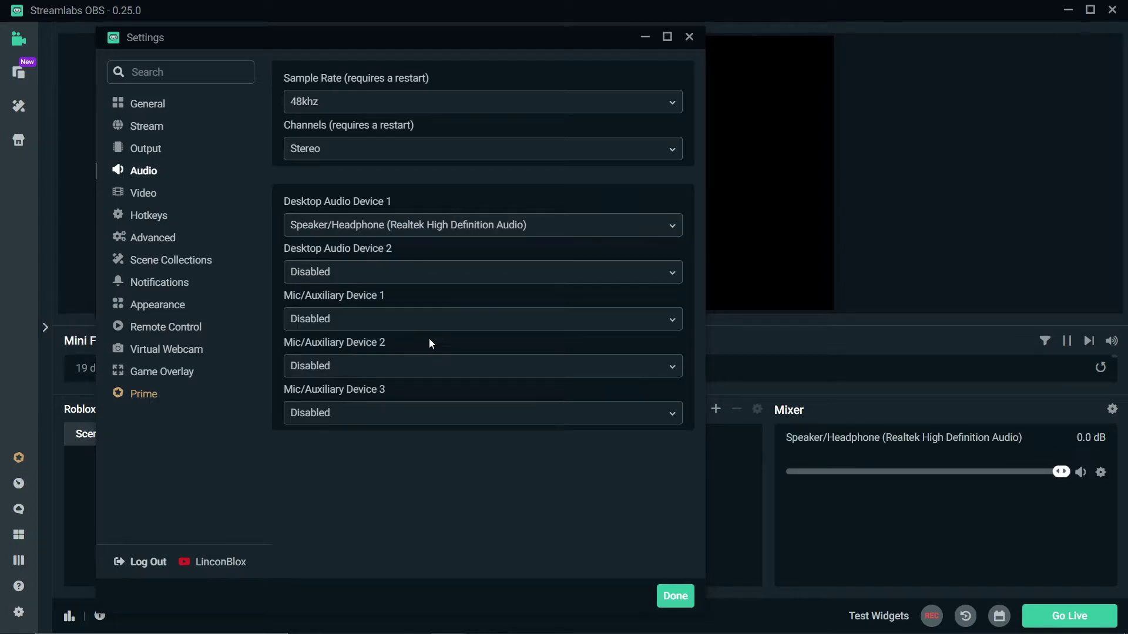
Set Mic/Auxiliary Device 1 to Microphone (HD Pro Webcam C920) and lower its mixer volume to about -3.6 dB.
left_click(398, 328)
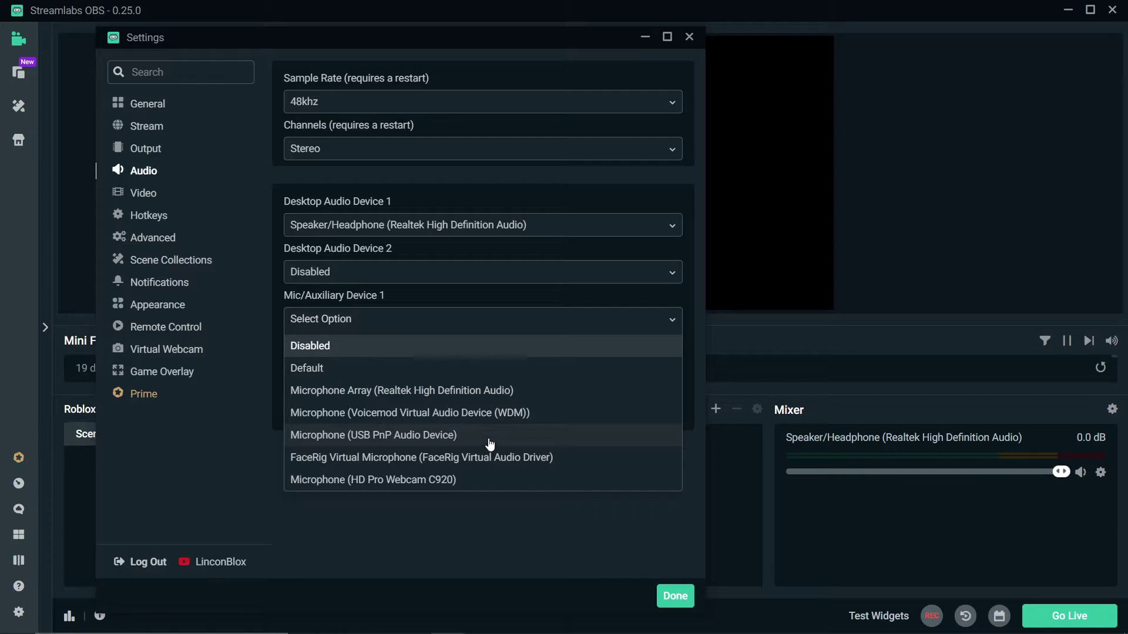
left_click(466, 482)
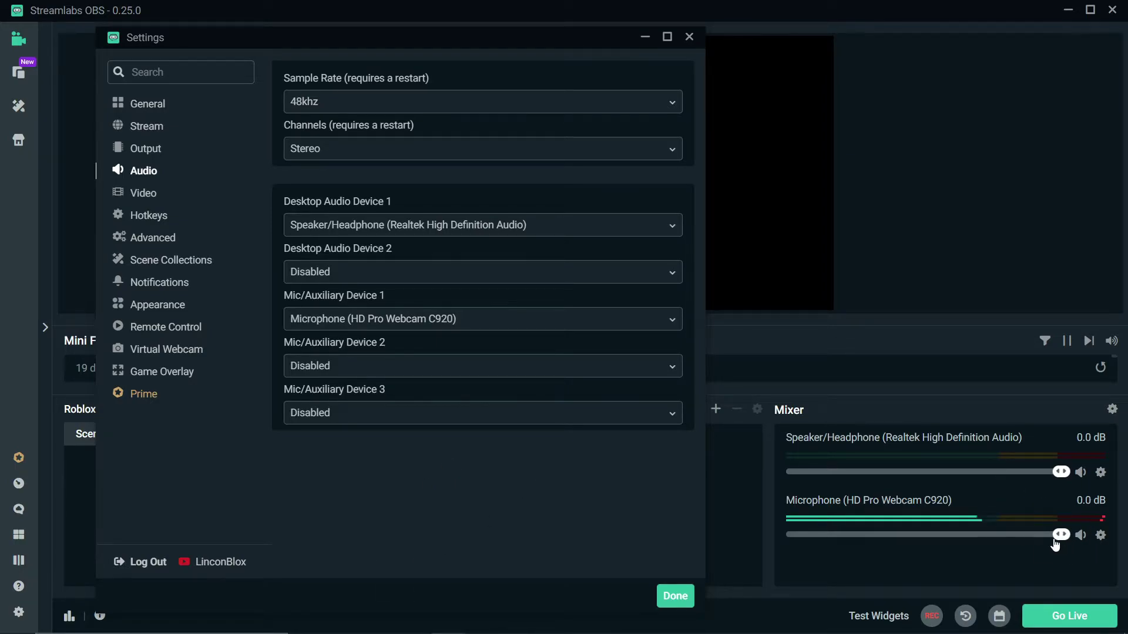
mouse_move(1057, 542)
left_mouse_down()
mouse_move(1025, 541)
mouse_move(1035, 542)
left_mouse_up()
Bring the Settings window back to the front and choose 1920x1080 as the base canvas resolution in the Video settings.
mouse_move(539, 601)
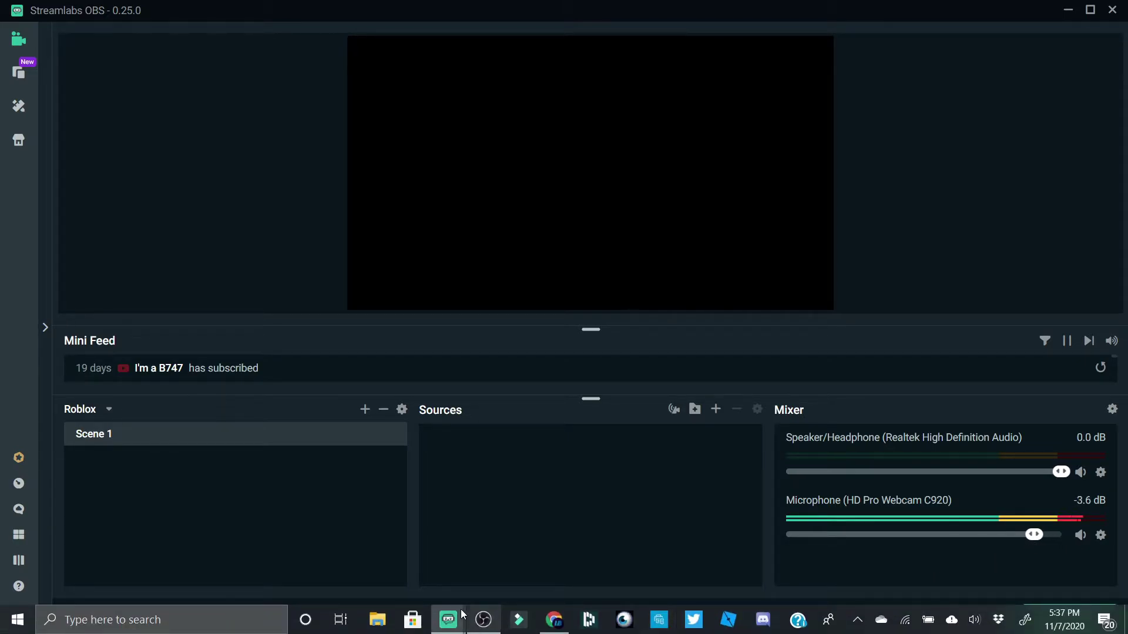
mouse_move(464, 615)
left_click(553, 531)
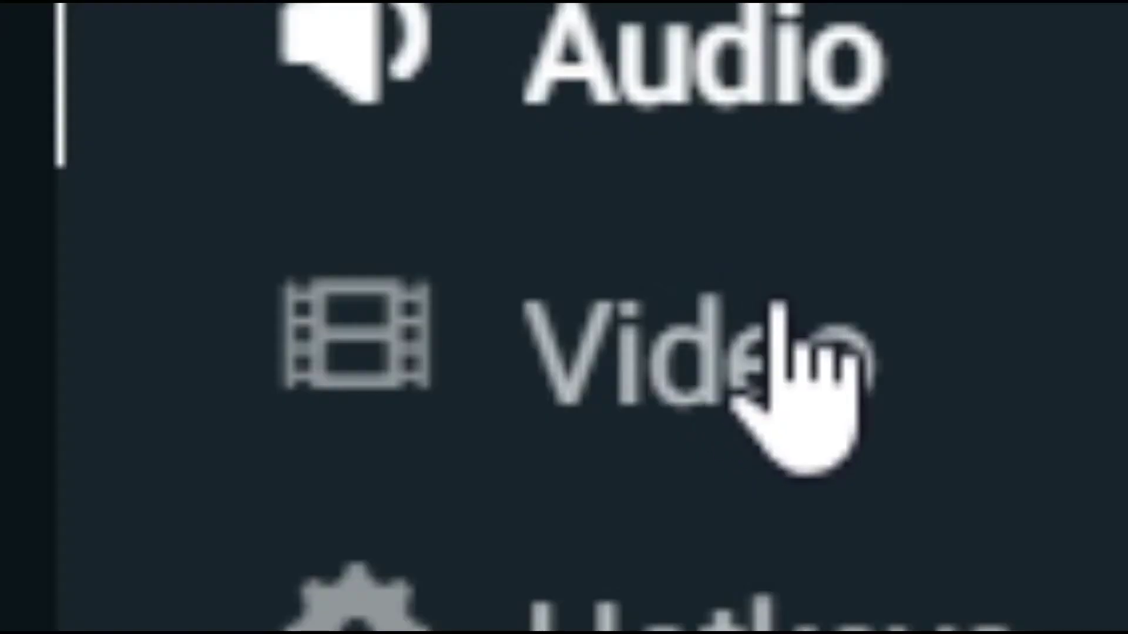
left_click(784, 307)
left_click(322, 103)
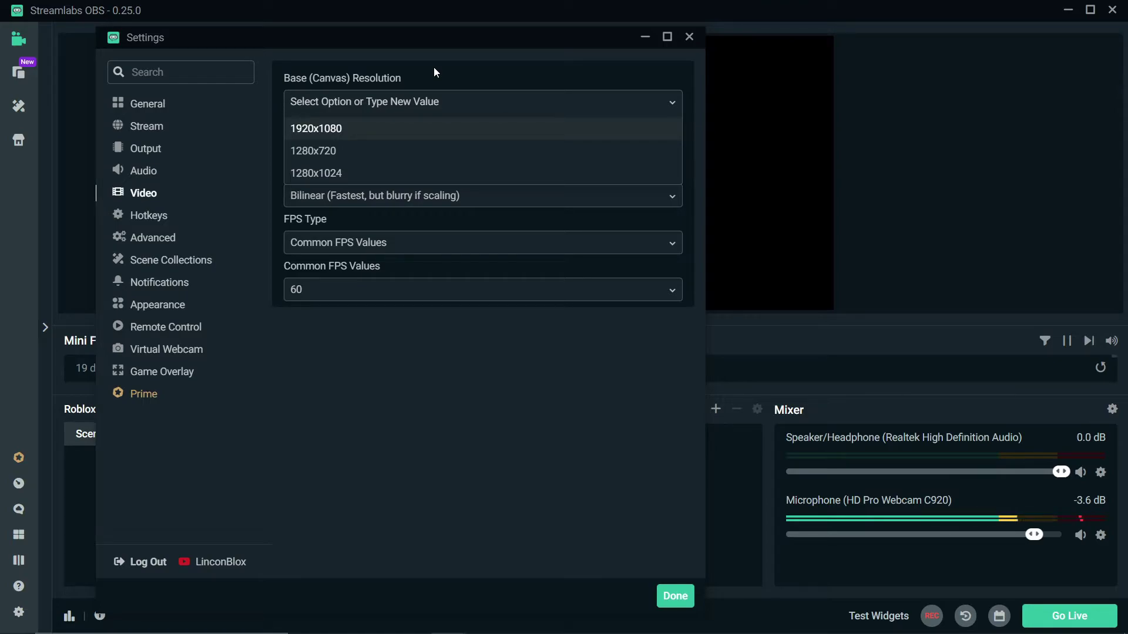
left_click(391, 127)
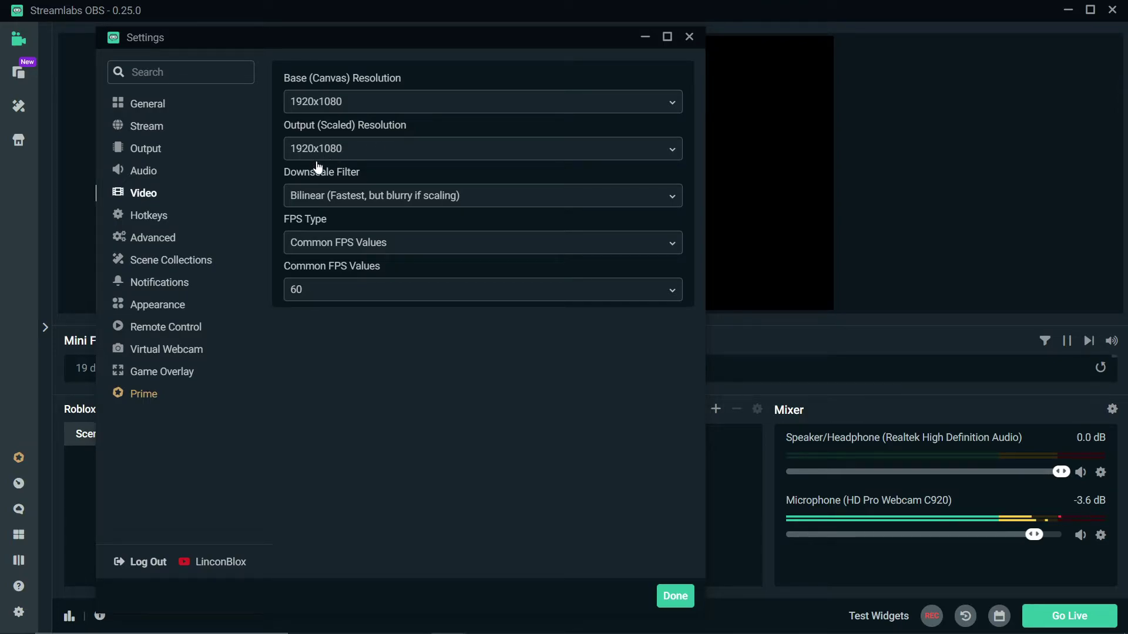
Review the downscale filter options and select Bilinear (Fastest, but blurry if scaling).
left_click(313, 203)
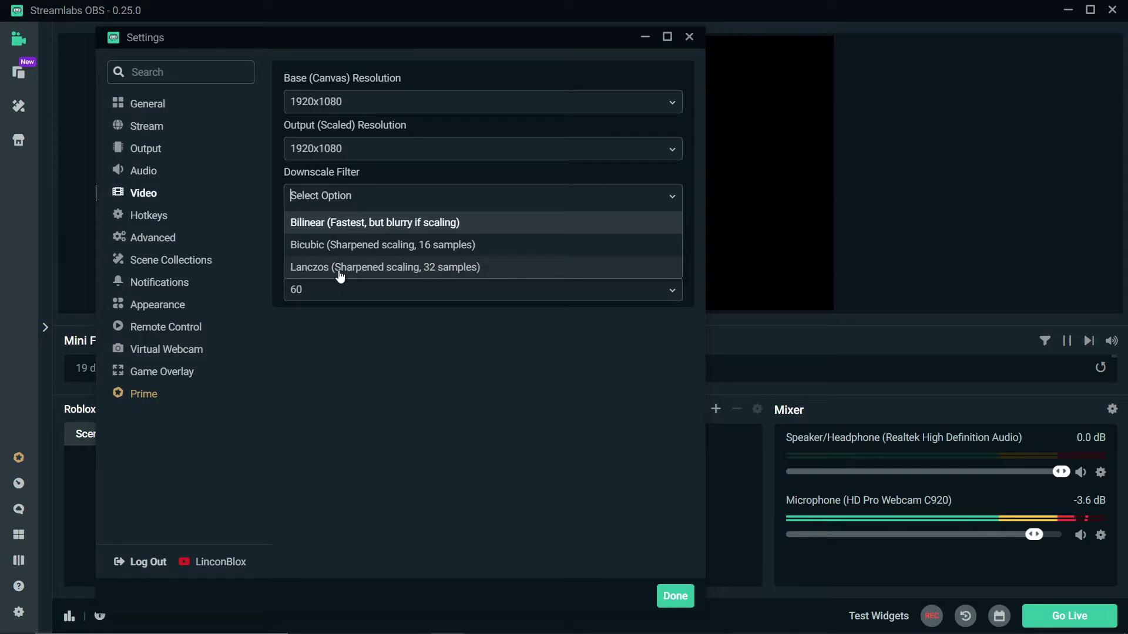
left_click(414, 230)
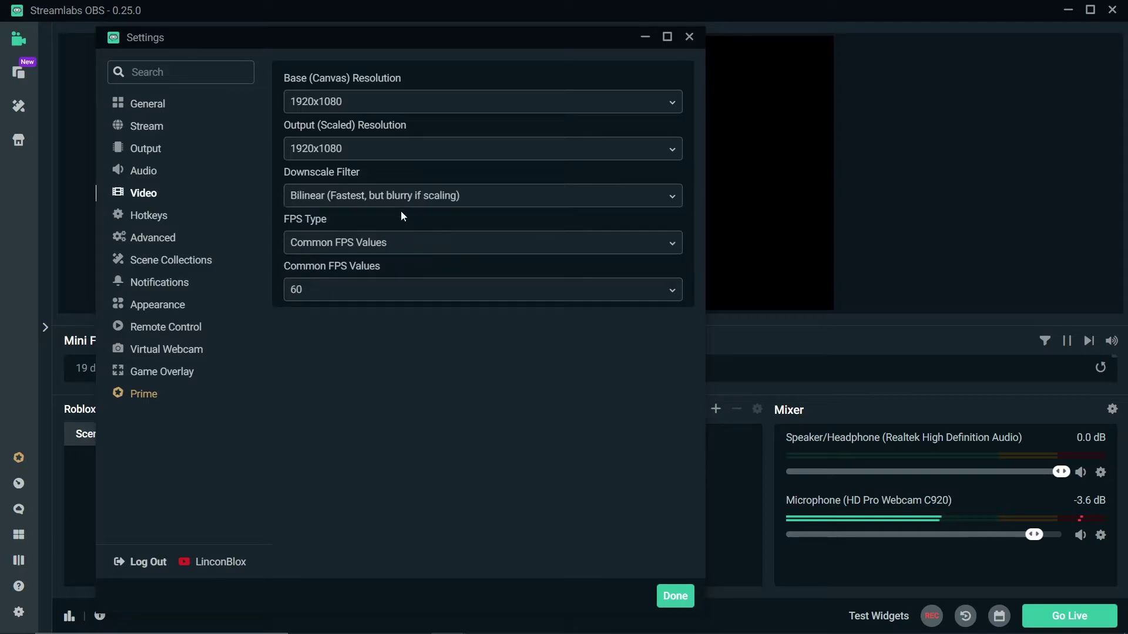
left_click(336, 201)
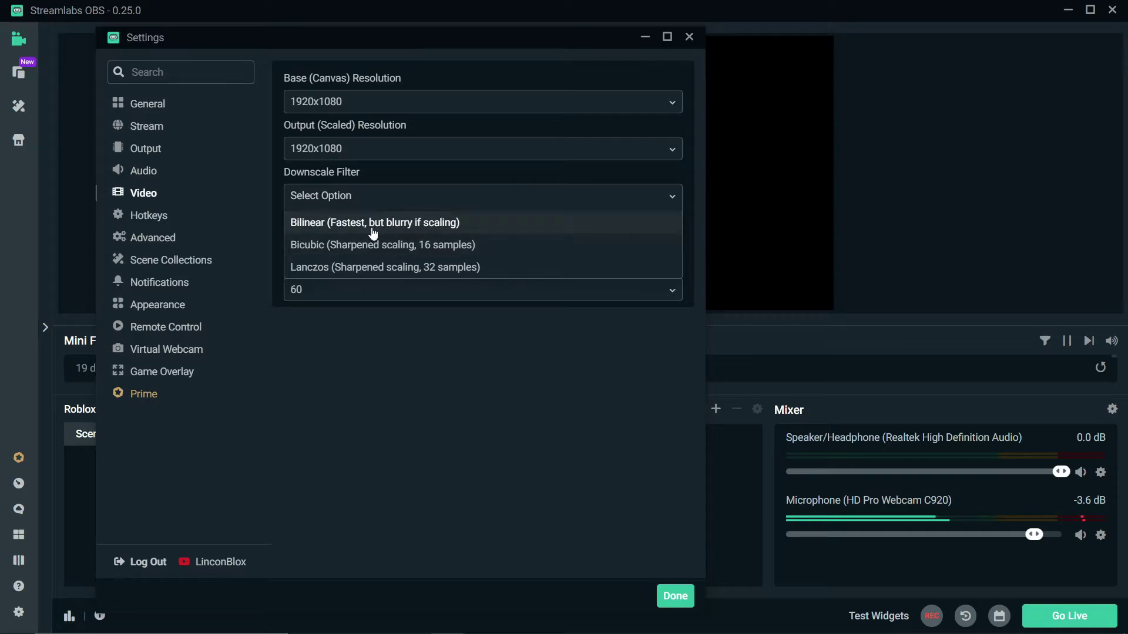
left_click(372, 223)
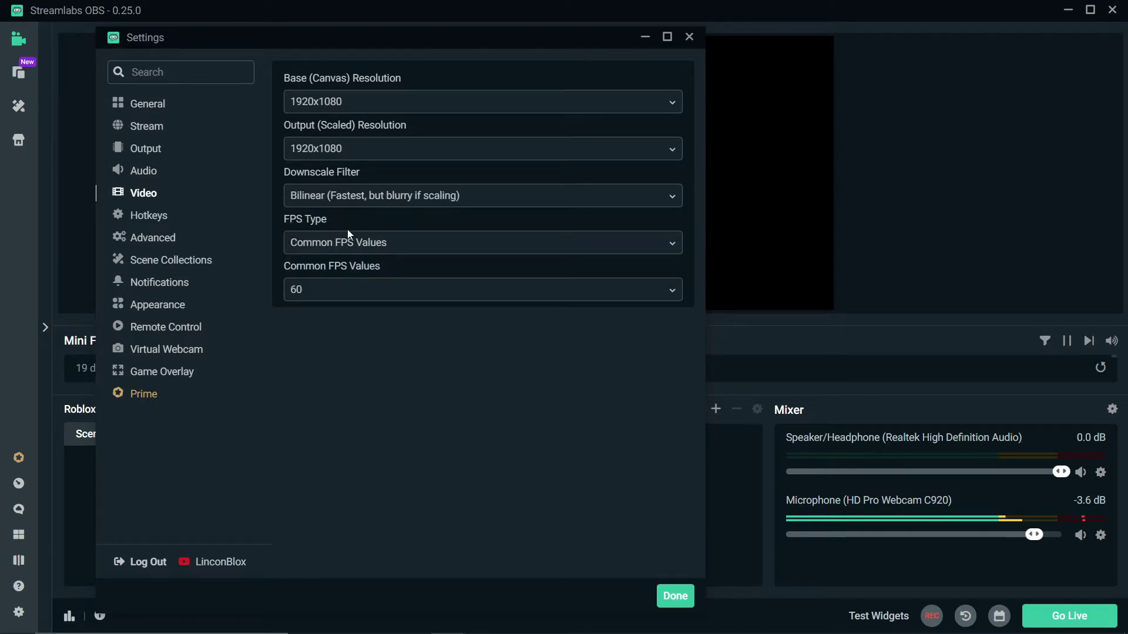
Keep the FPS type at Common FPS Values and select 60 as the frame rate.
left_click(360, 246)
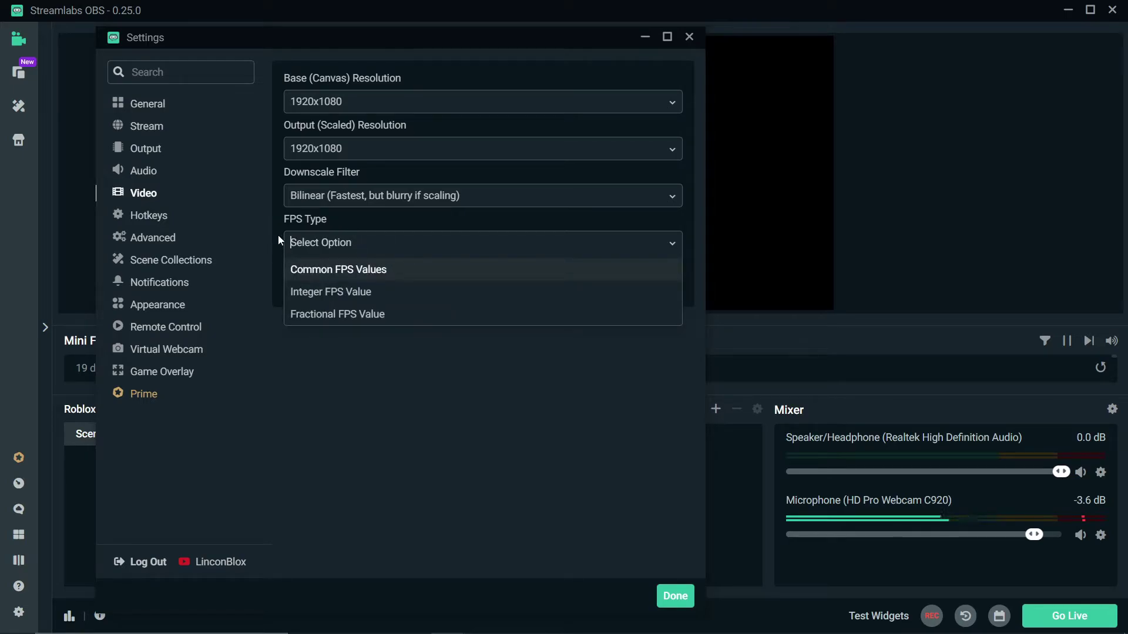
key("Return")
left_click(348, 301)
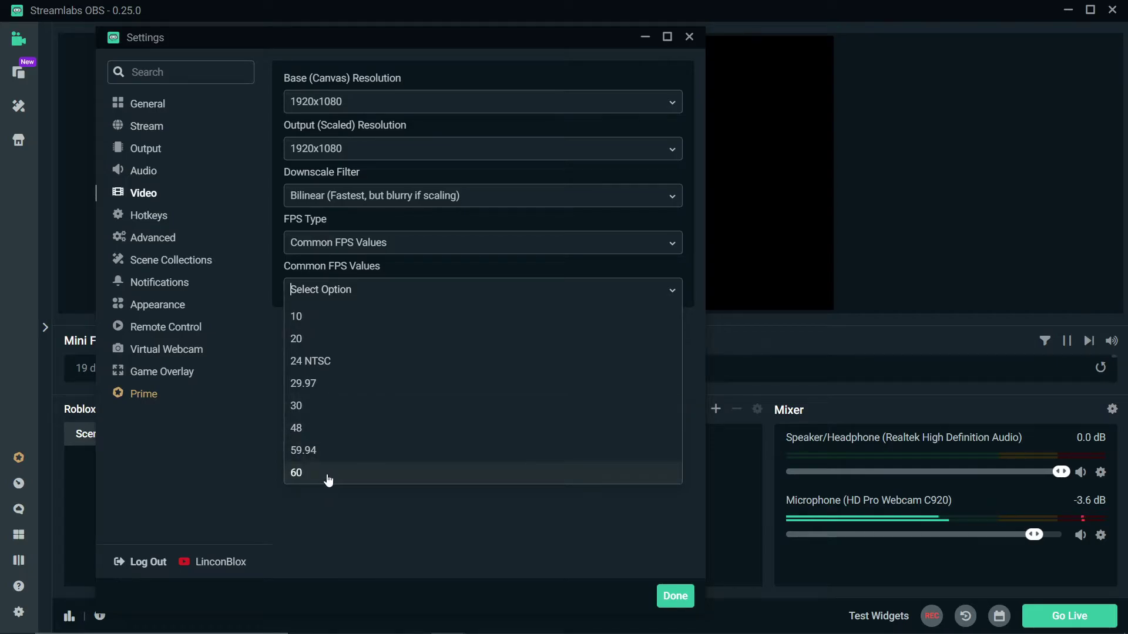
left_click(331, 472)
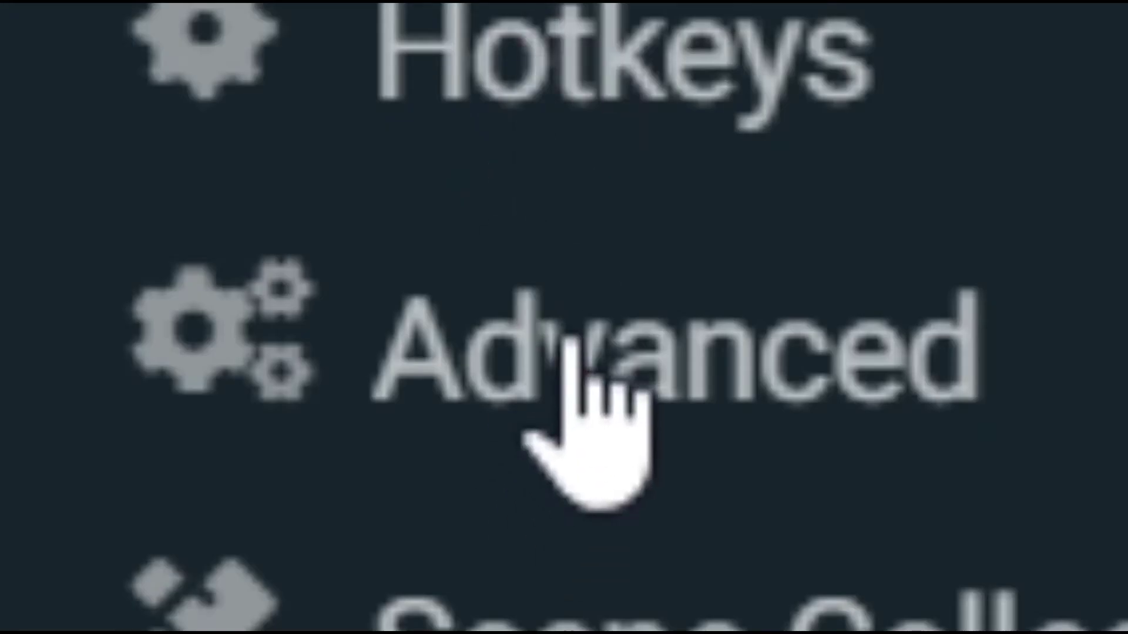
In the Advanced settings, review the process priority options and select Above Normal.
left_click(146, 238)
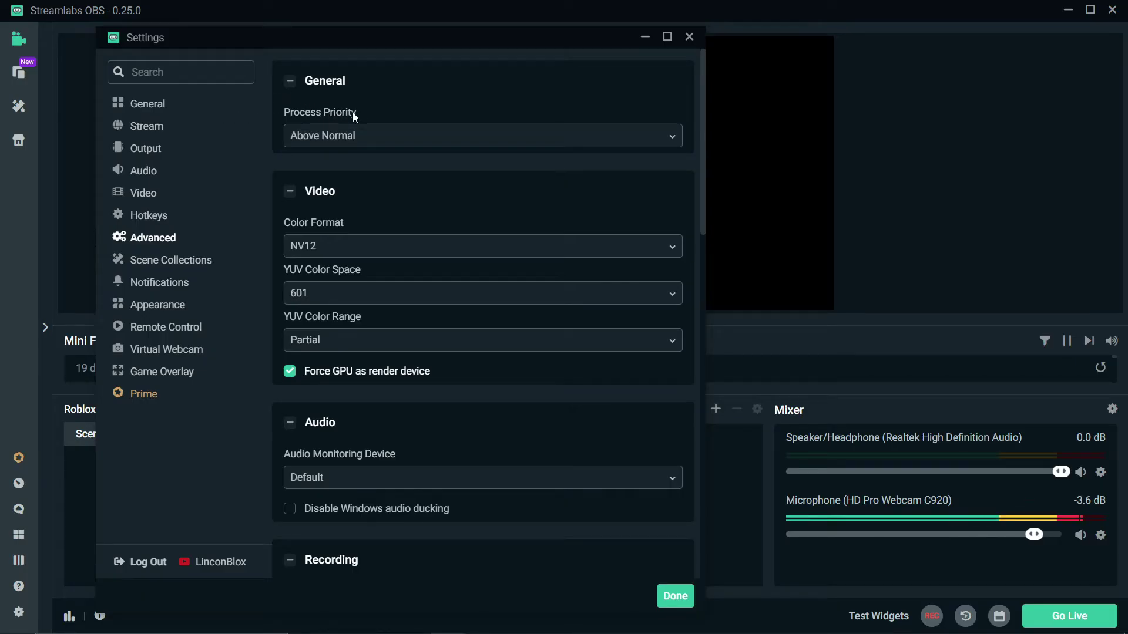
left_click(386, 136)
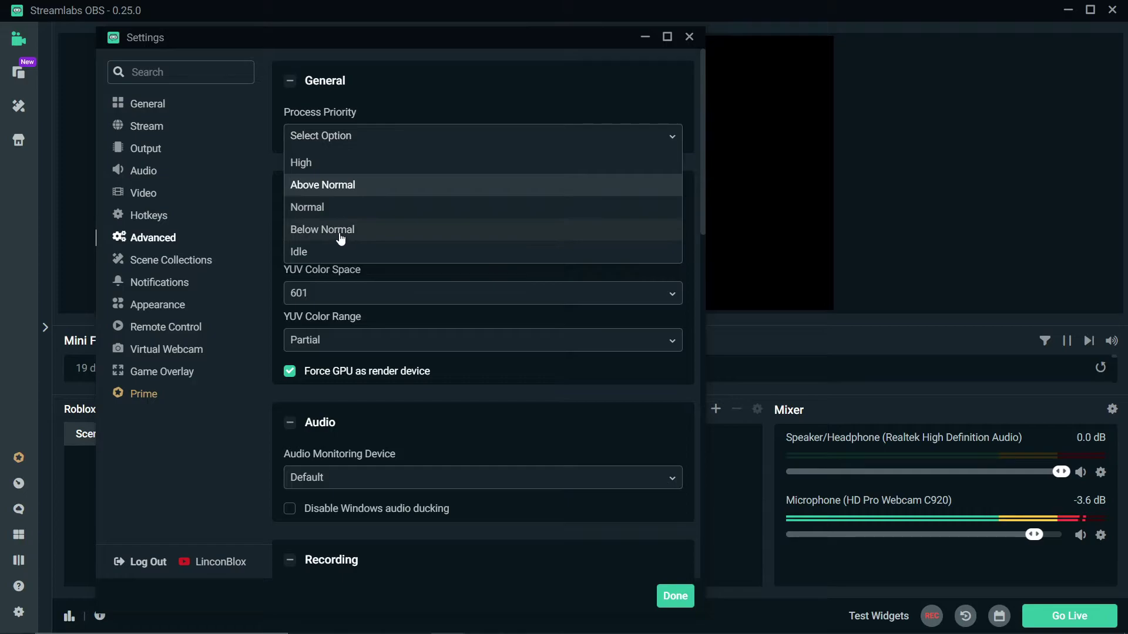
left_click(339, 185)
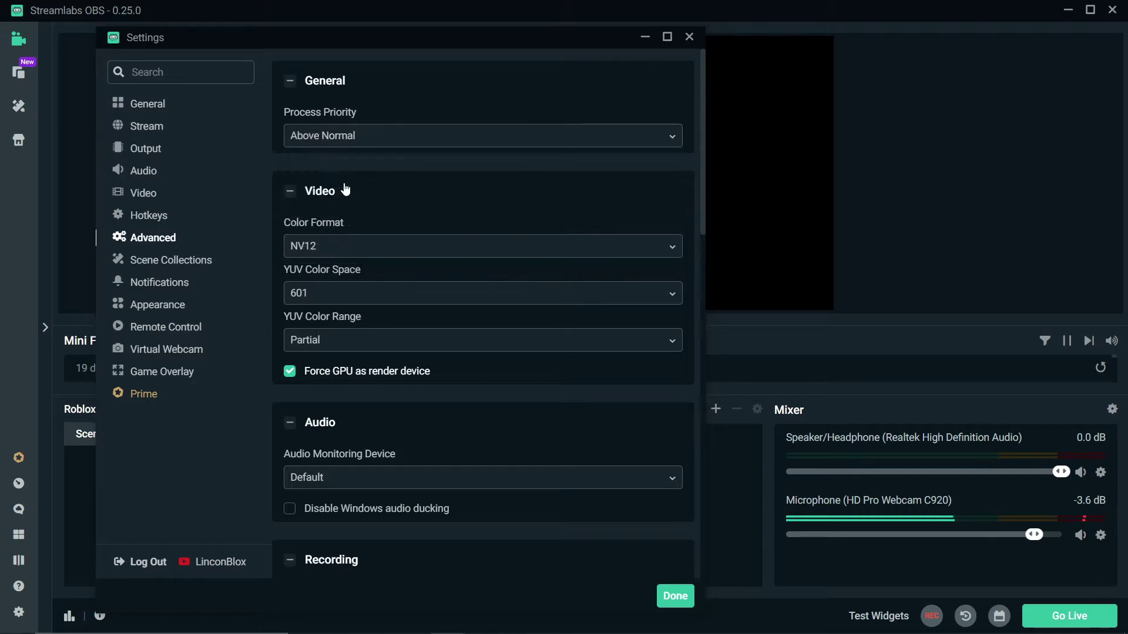
scroll(353, 164, "down", 1)
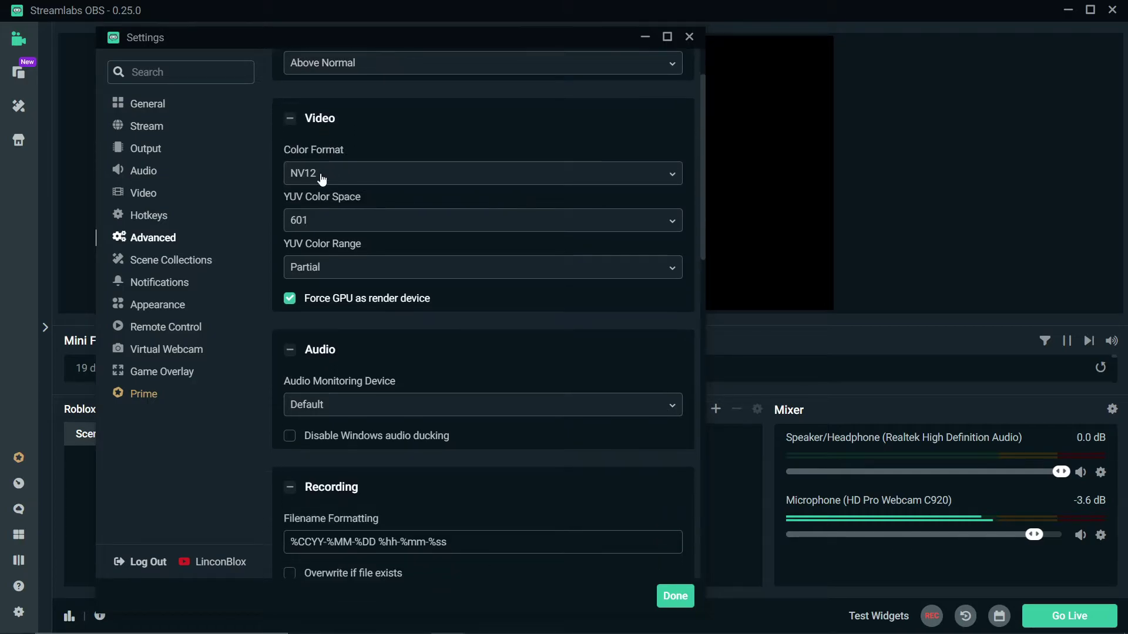
scroll(402, 153, "up", 1)
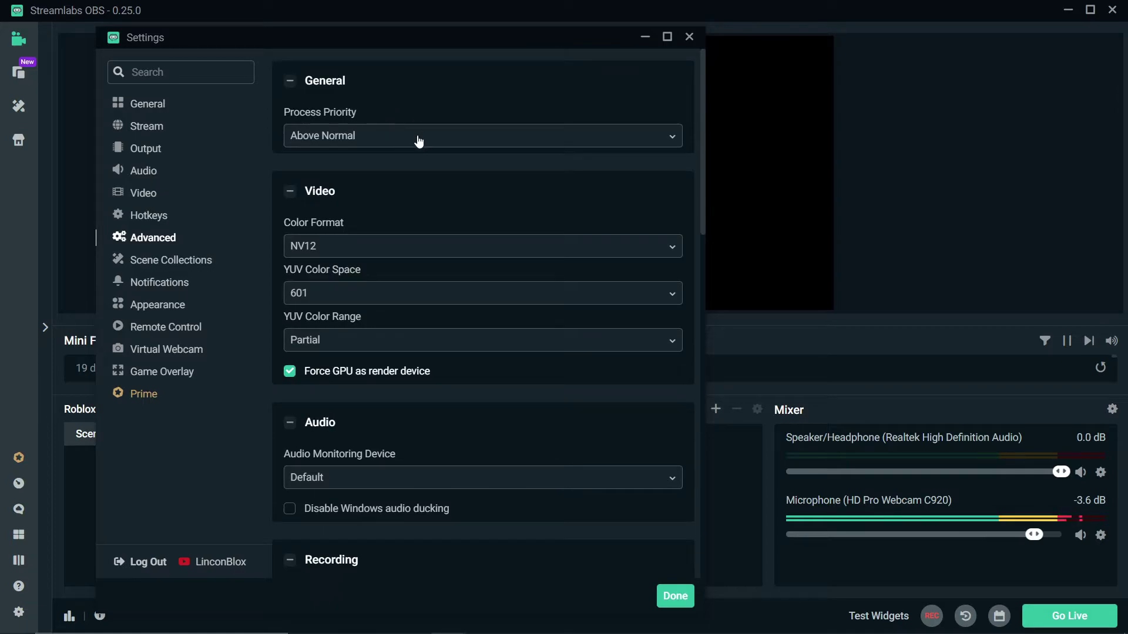
left_click(378, 142)
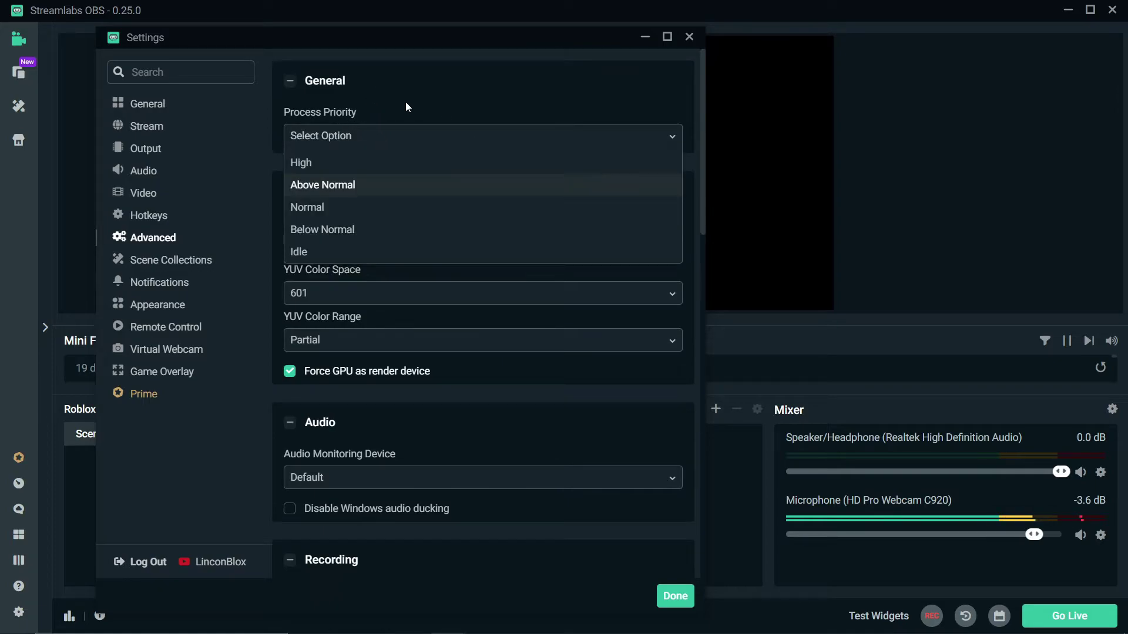
left_click(347, 110)
Select NV12 as the color format, keep the YUV color space at 601, and set the YUV color range to Full.
scroll(318, 196, "down", 2)
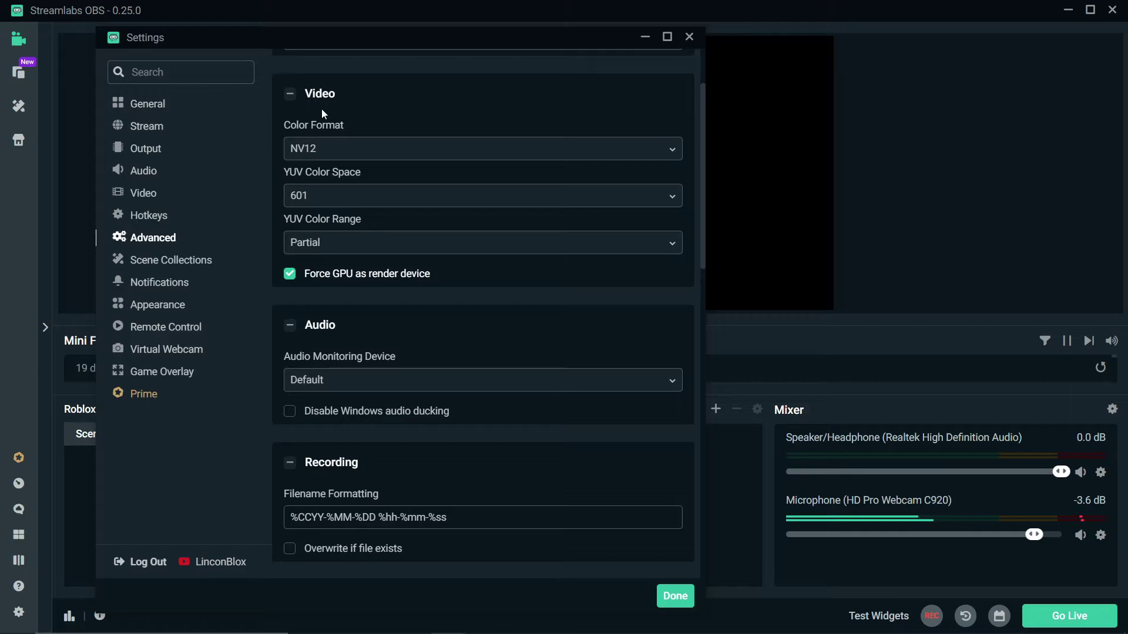
left_click(301, 147)
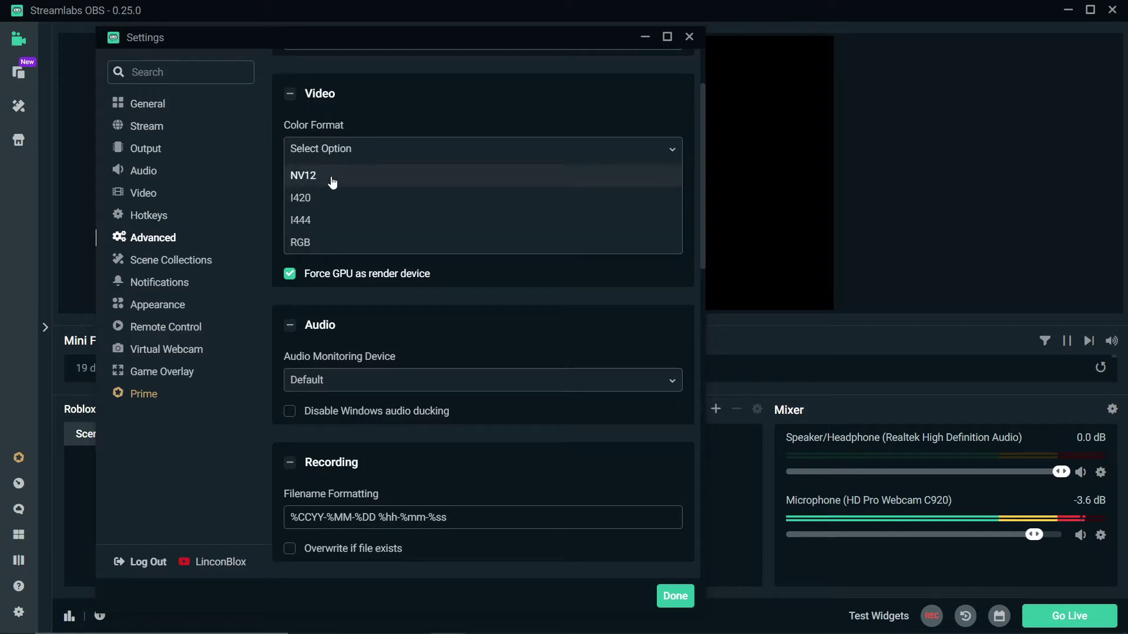
left_click(333, 178)
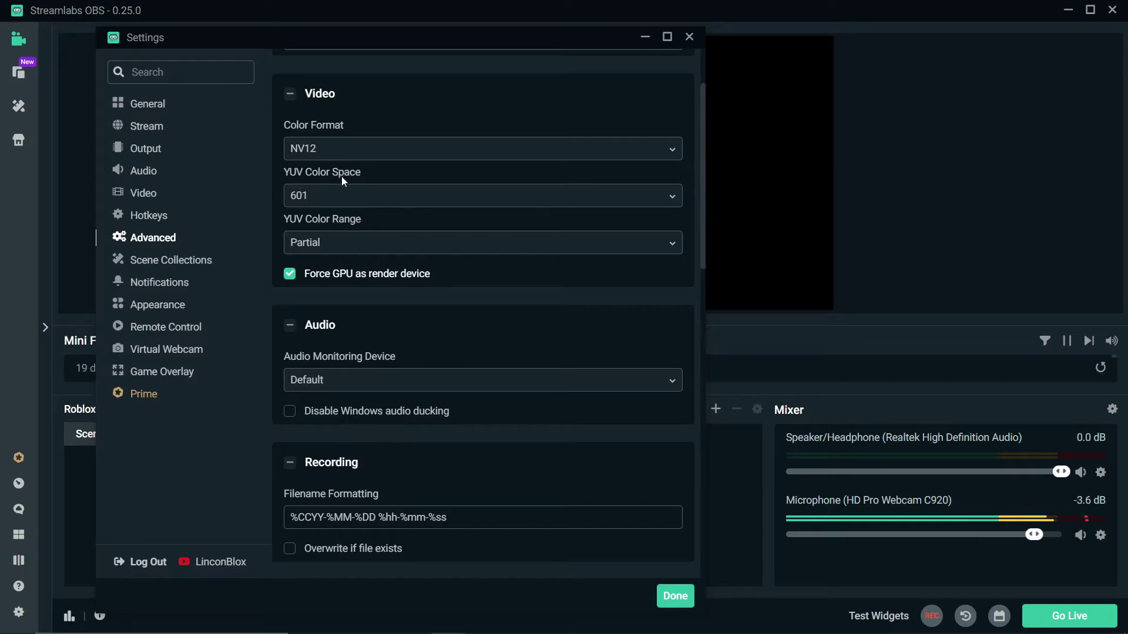
left_click(305, 200)
key("Return")
left_click(358, 240)
left_click(344, 291)
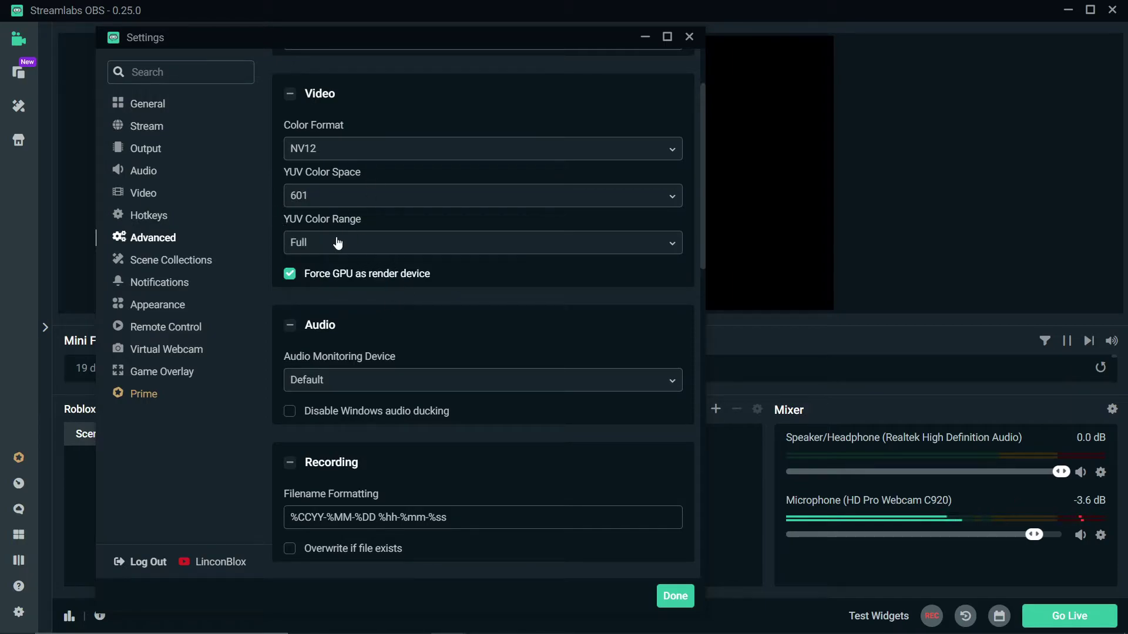
Review the audio monitoring device options and collapse the Audio section of the Advanced settings.
scroll(356, 299, "down", 3)
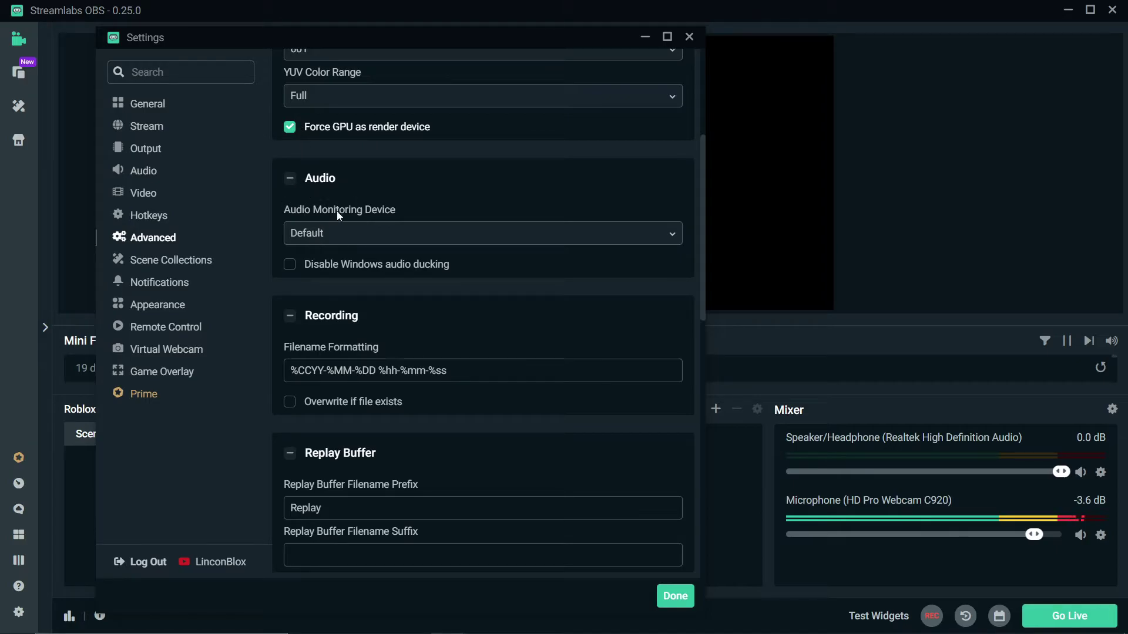
left_click(347, 234)
left_click(377, 193)
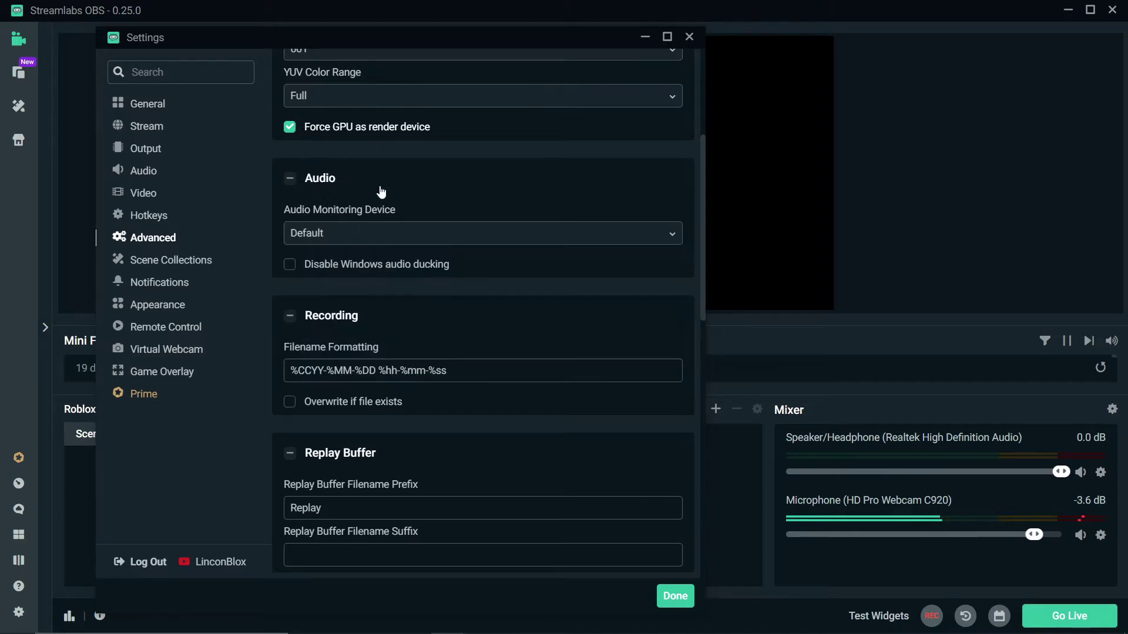
left_click(415, 186)
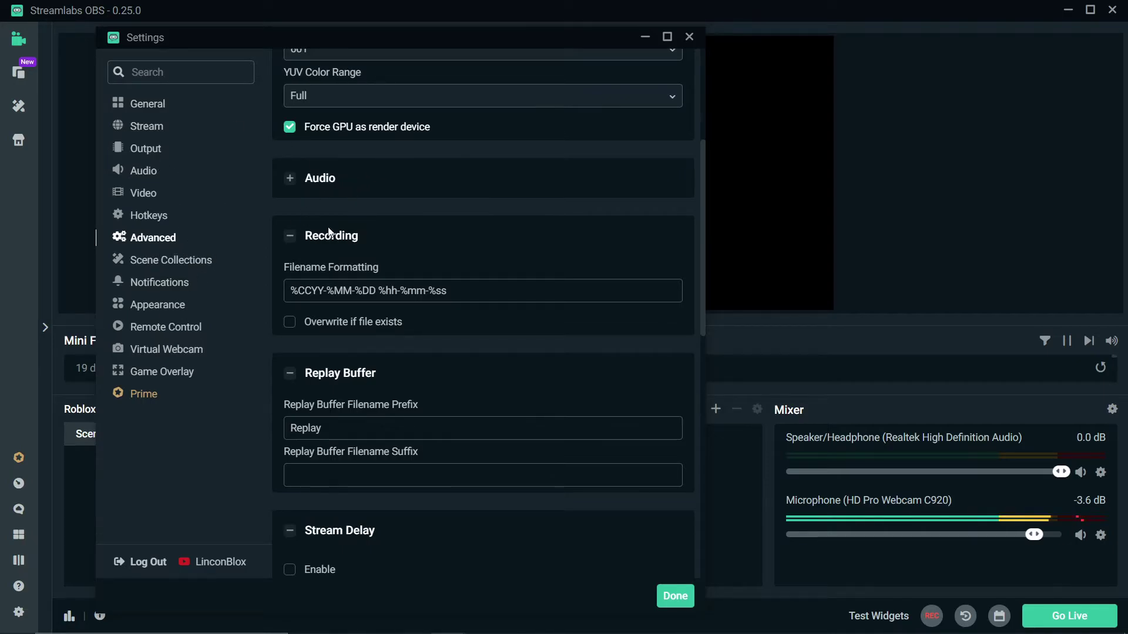
left_click(302, 185)
left_click(303, 182)
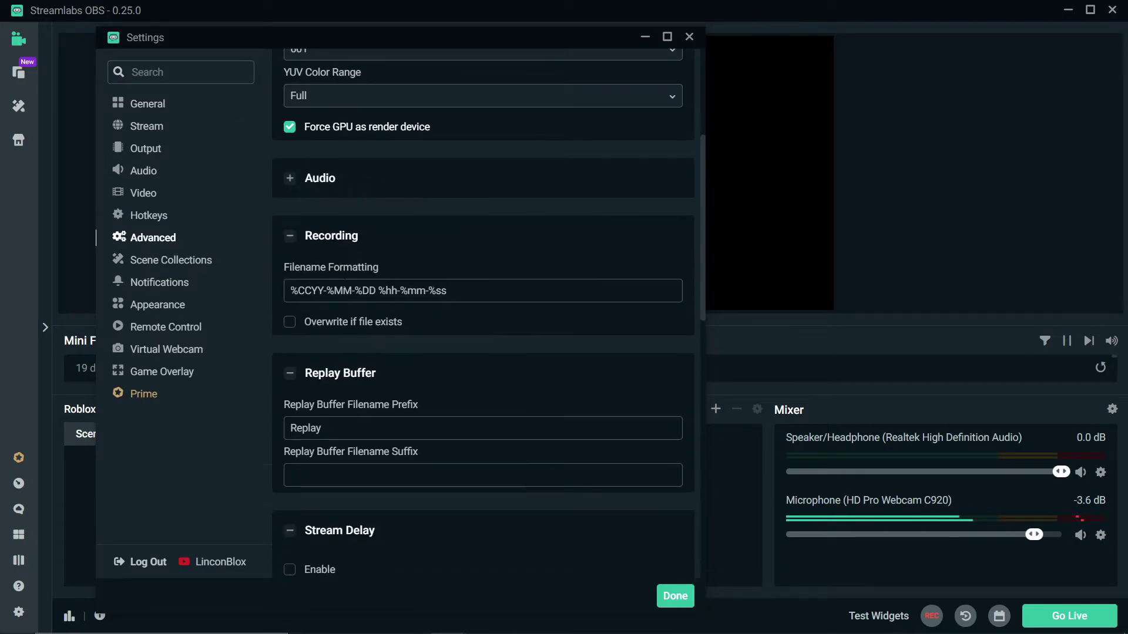
Examine the recording filename formatting and replay buffer filename options in the Advanced settings.
scroll(316, 215, "down", 2)
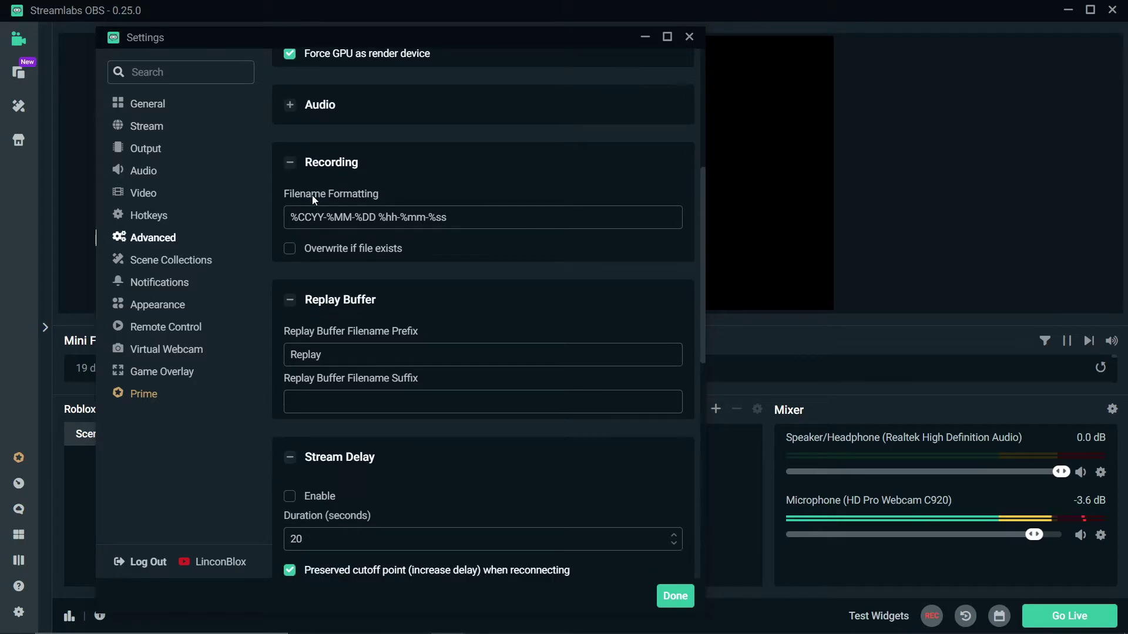
scroll(338, 225, "down", 5)
scroll(473, 105, "up", 3)
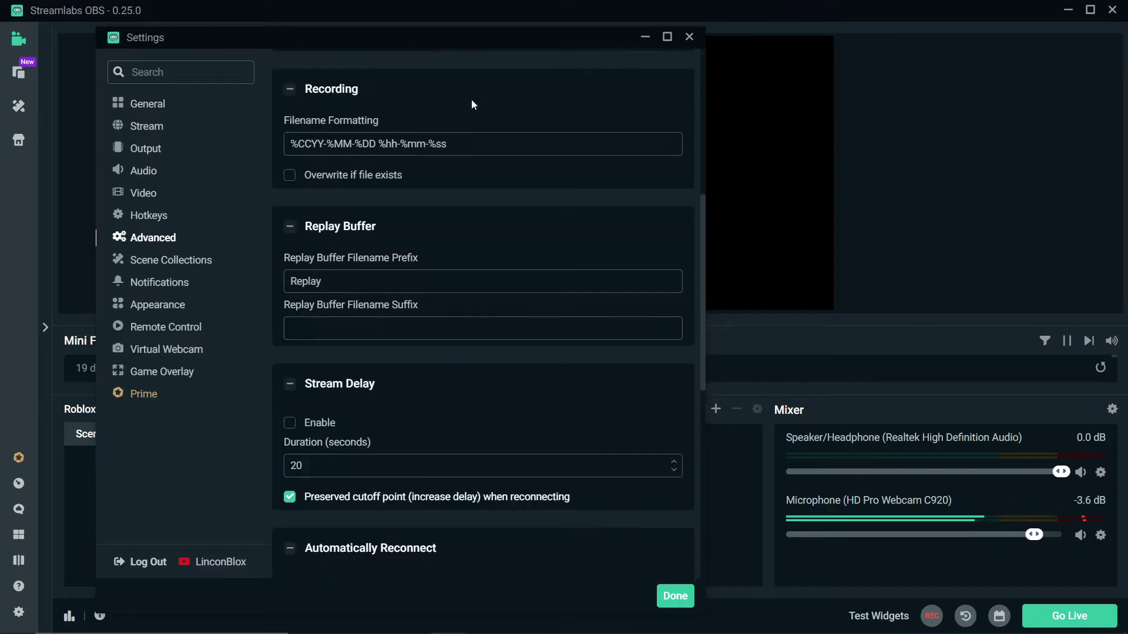
scroll(473, 105, "up", 3)
scroll(474, 188, "down", 1)
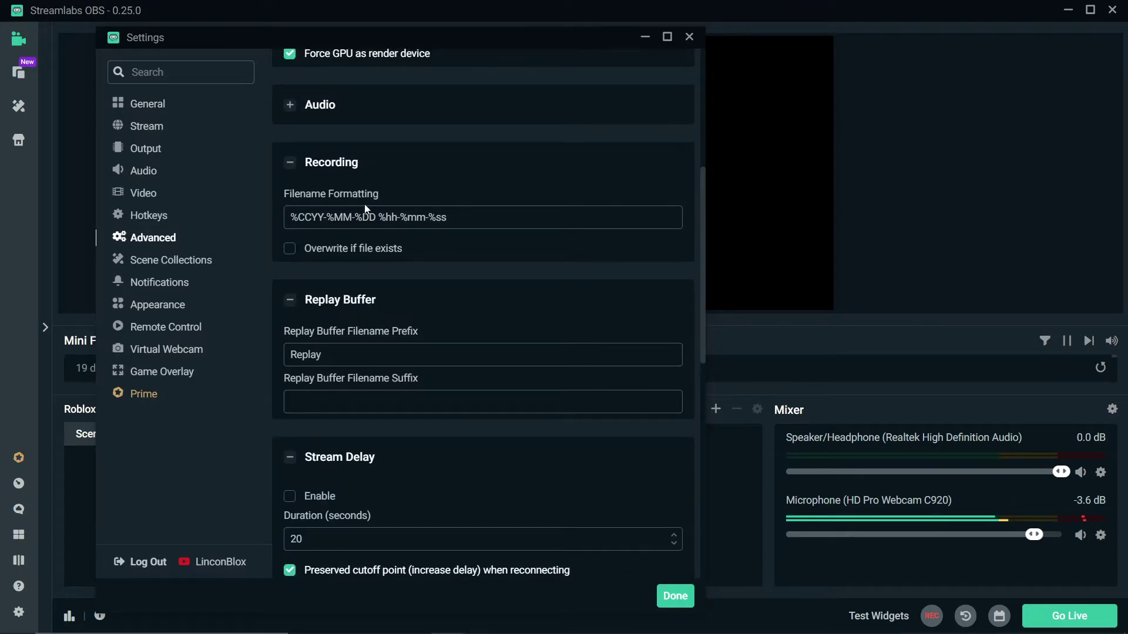
scroll(452, 235, "down", 1)
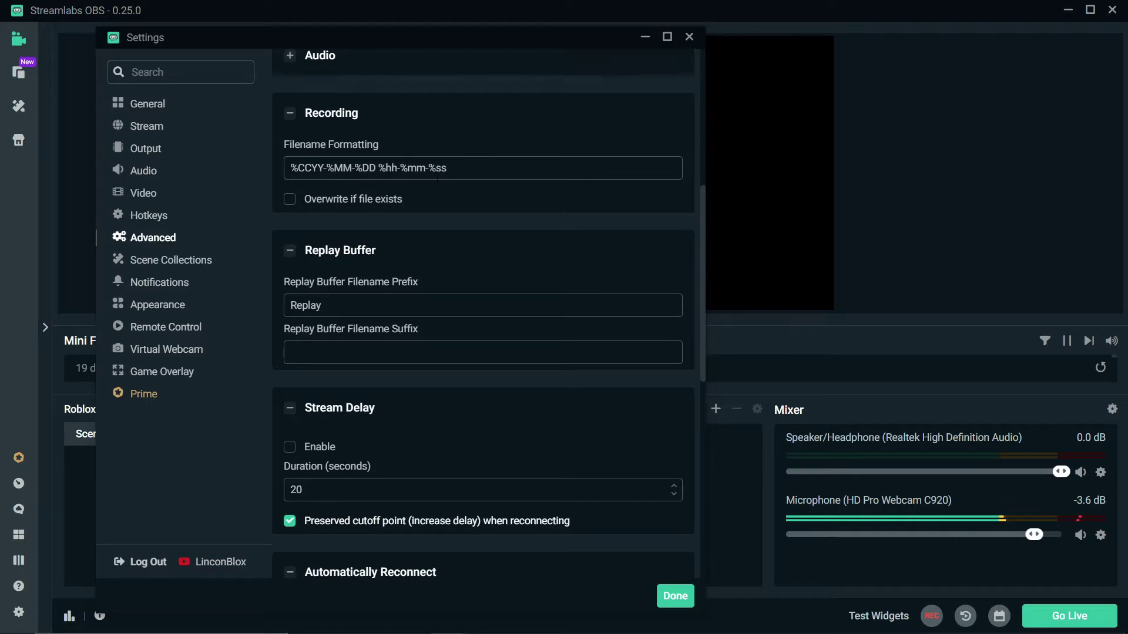
scroll(409, 214, "down", 2)
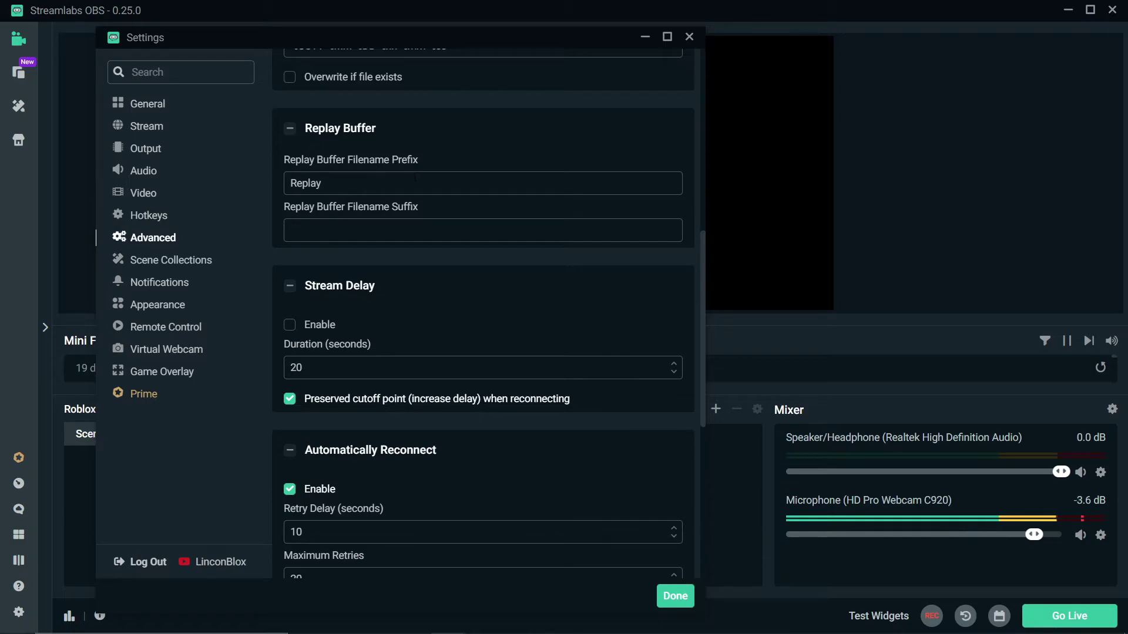
scroll(264, 267, "down", 2)
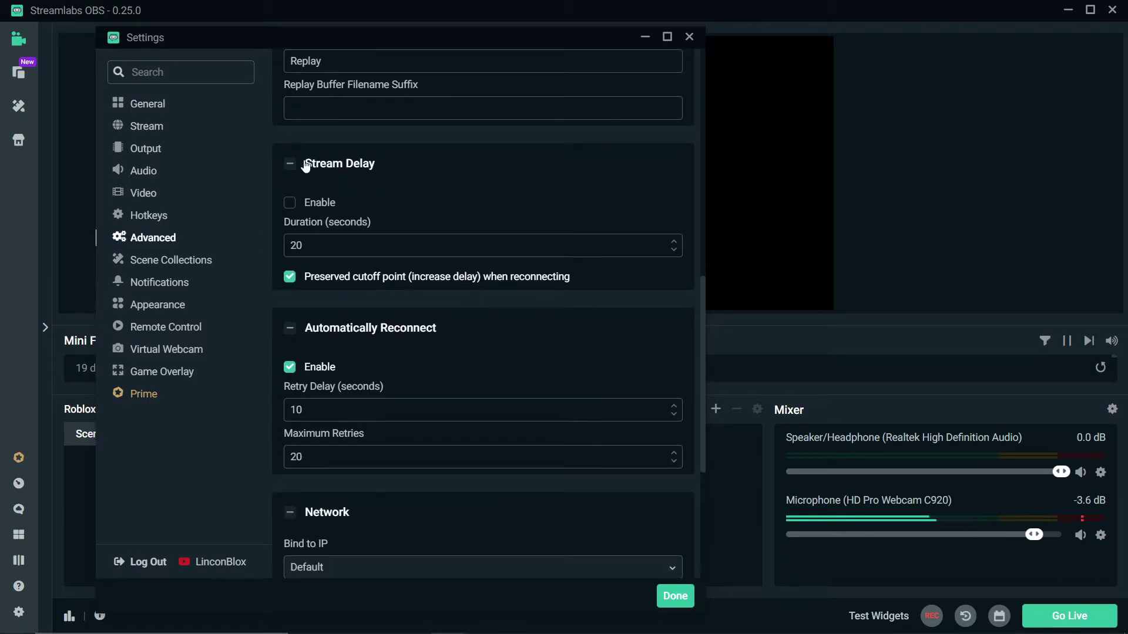
Set the stream delay duration to 0 seconds and turn off the preserved cutoff point when reconnecting.
left_click_drag(328, 247, 246, 249)
type("5")
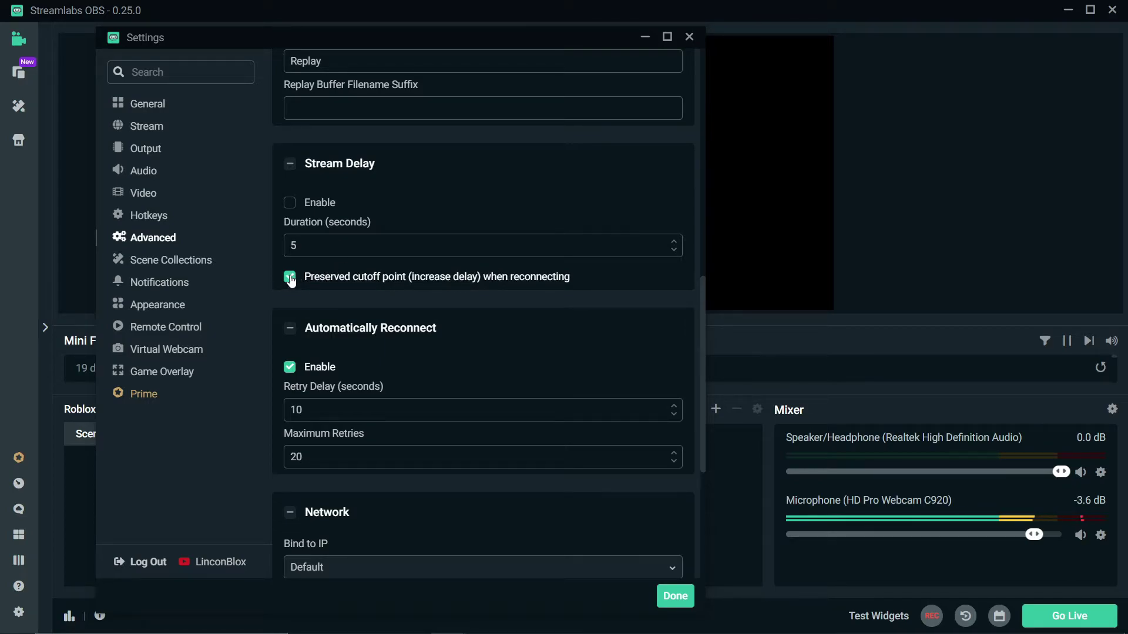
left_click(316, 280)
key("shift+Tab")
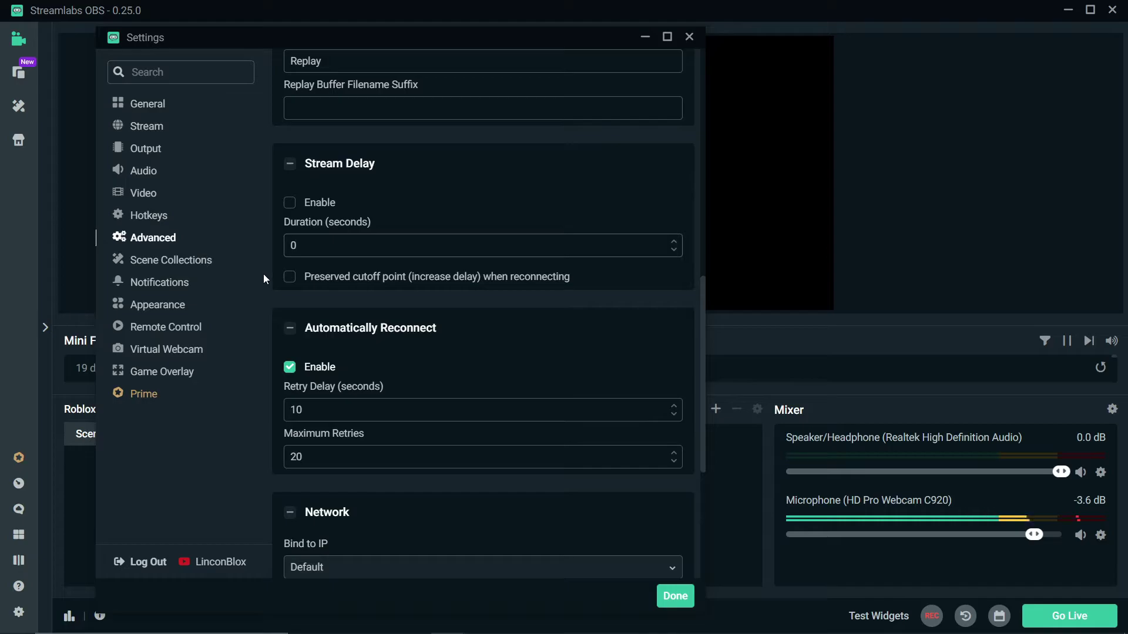
Set the maximum retries for automatic reconnection to 10.
scroll(353, 223, "down", 3)
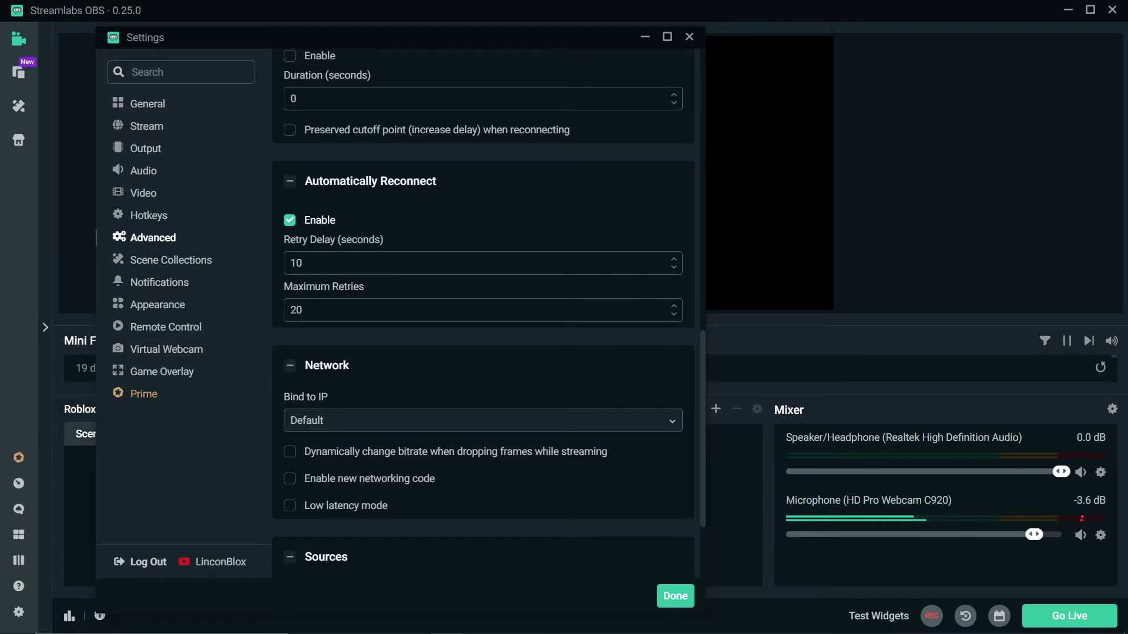
left_click_drag(302, 310, 263, 304)
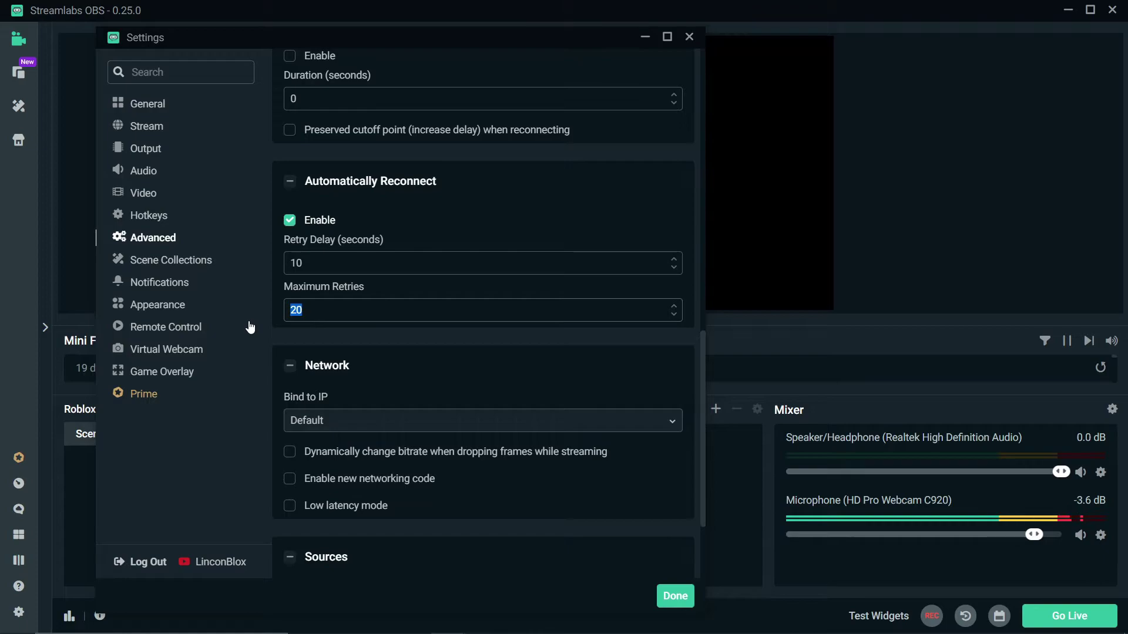
type("10")
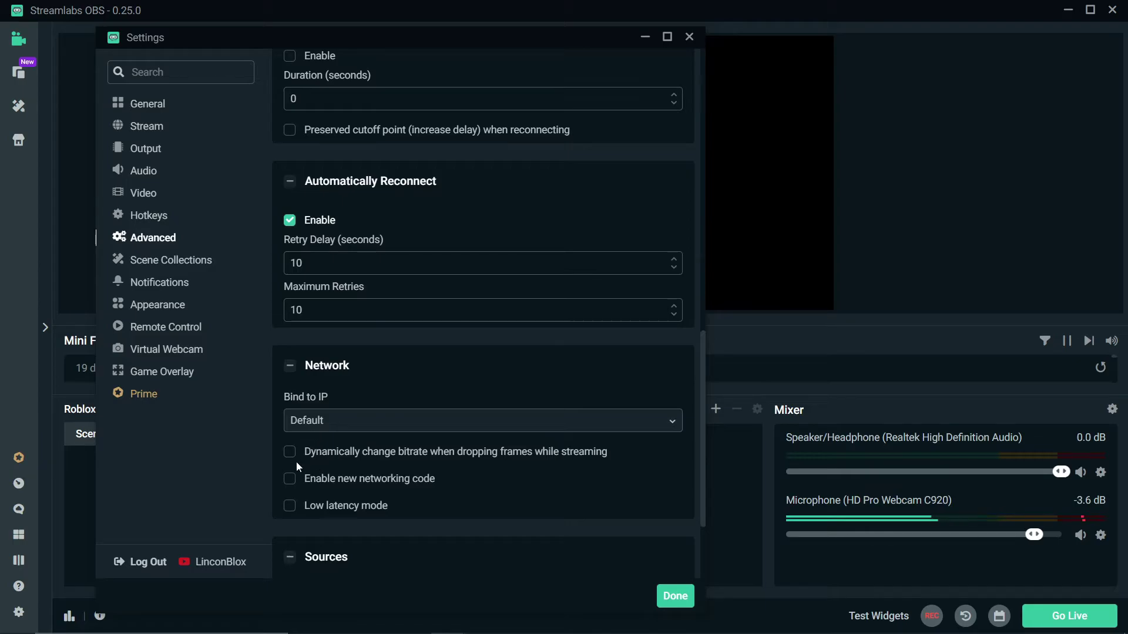
scroll(361, 496, "down", 2)
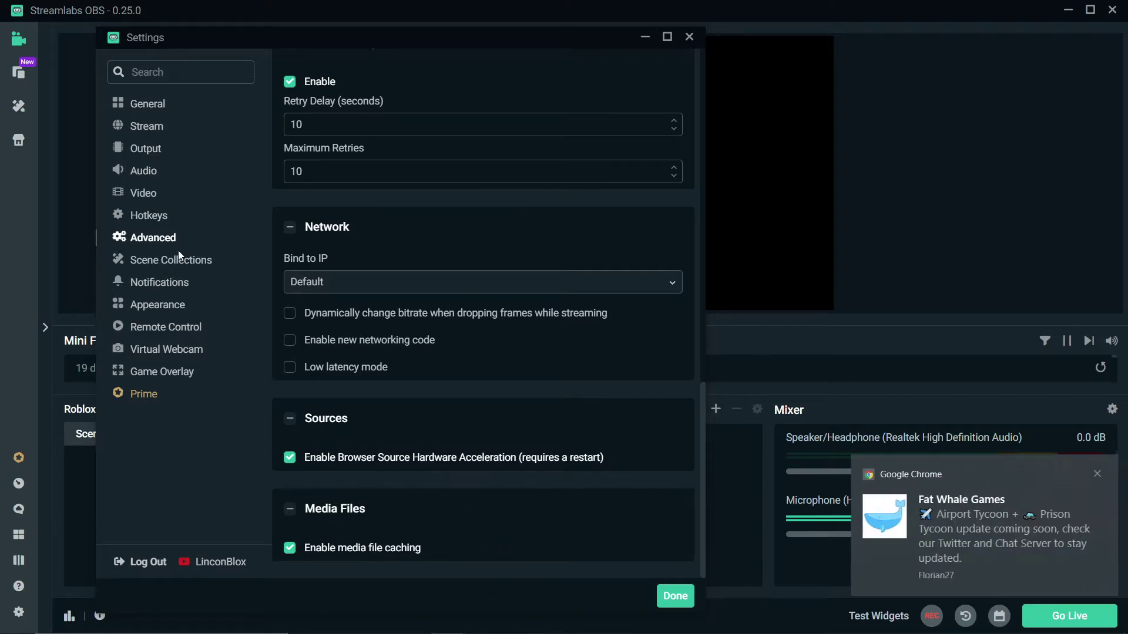
Dismiss the desktop notification and look at the Hotkeys and Remote Control settings.
left_click(1096, 474)
left_click(141, 219)
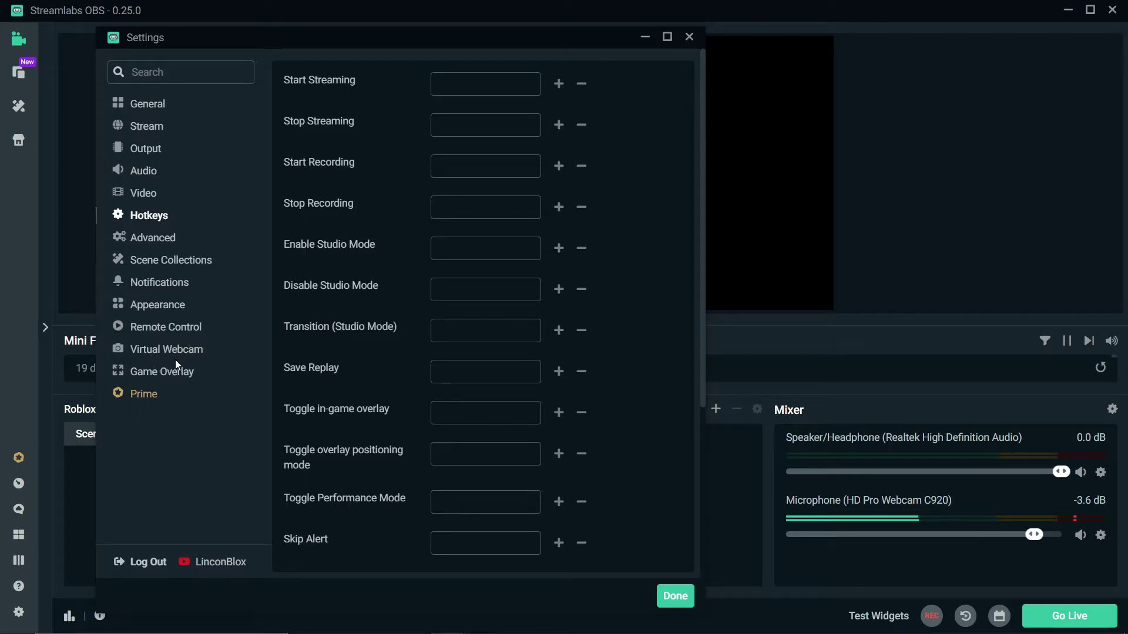
left_click(178, 331)
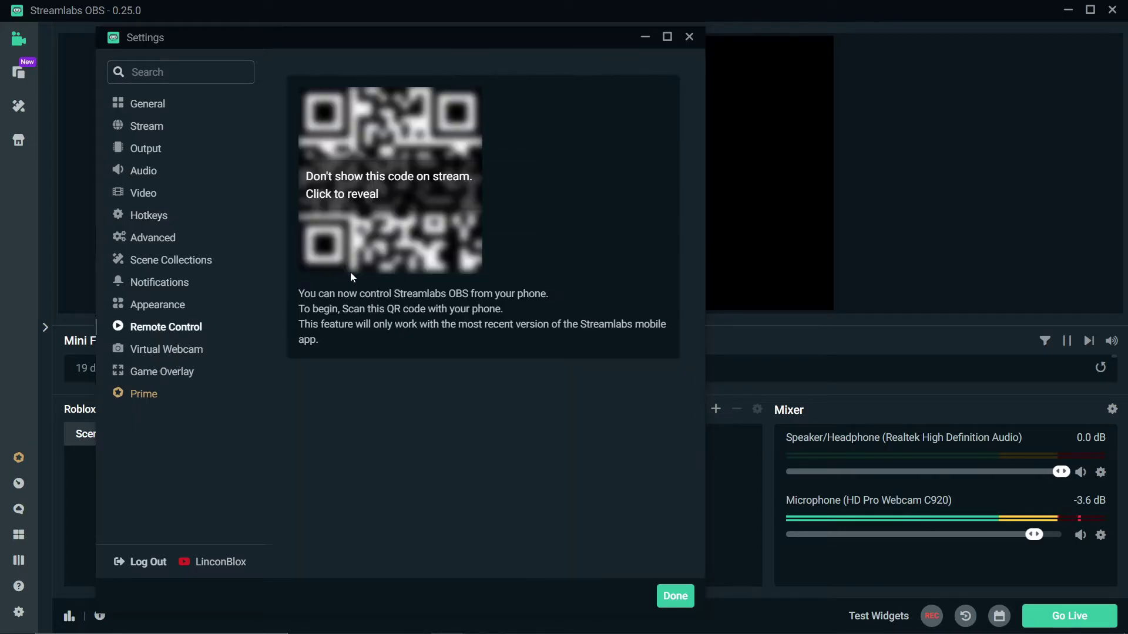
Try the Day theme in the Appearance settings and switch back to the Night theme.
left_click(155, 305)
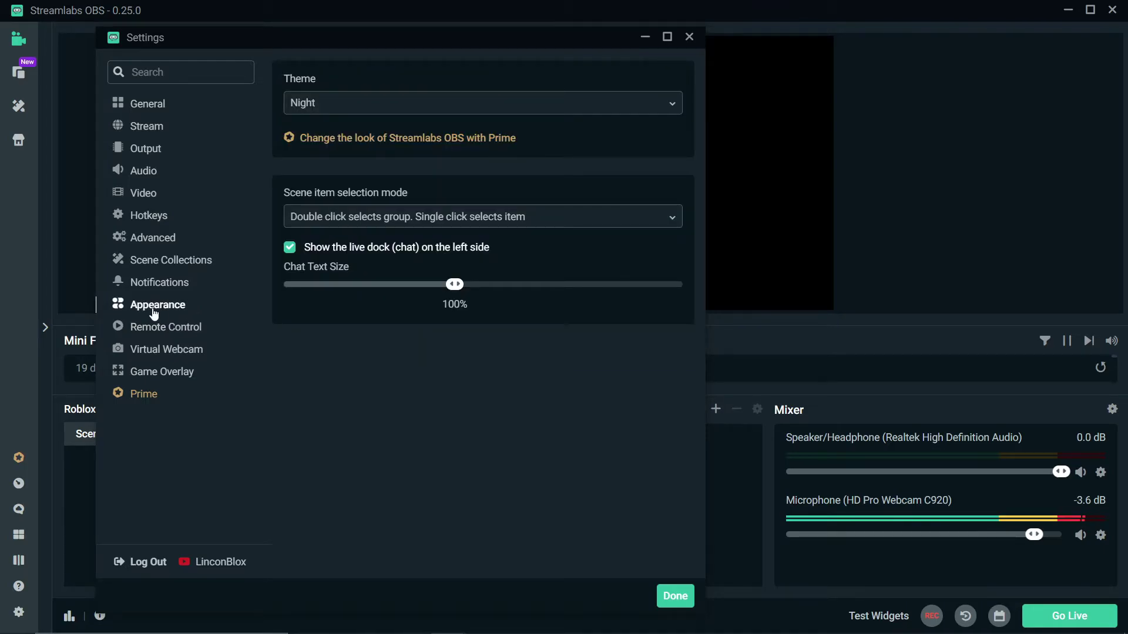
left_click(285, 107)
left_click(322, 152)
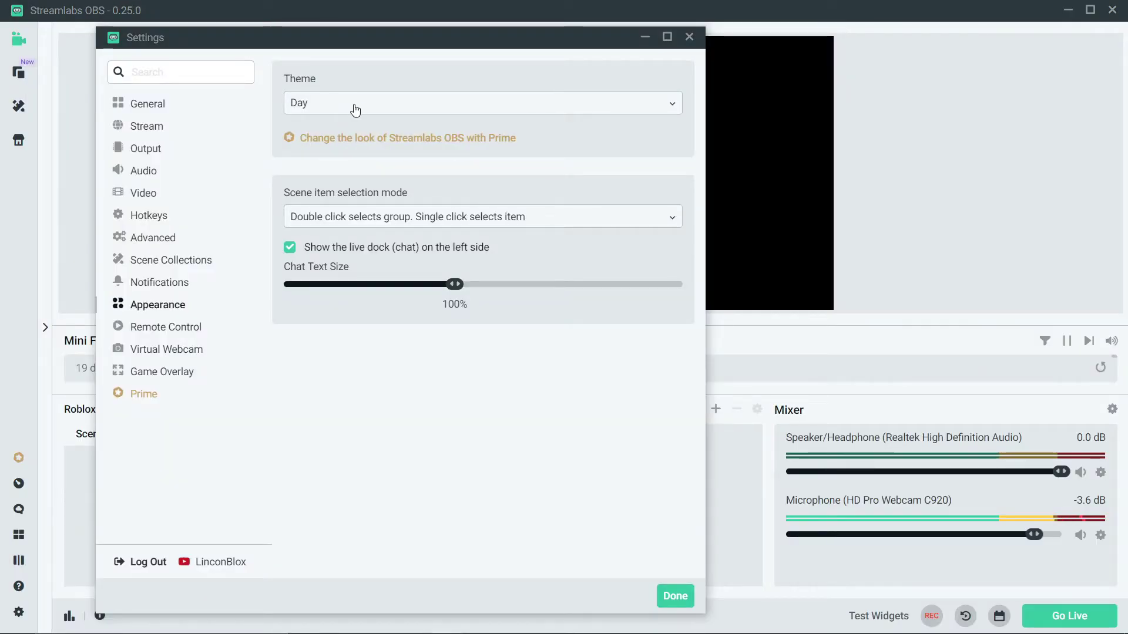
left_click(355, 111)
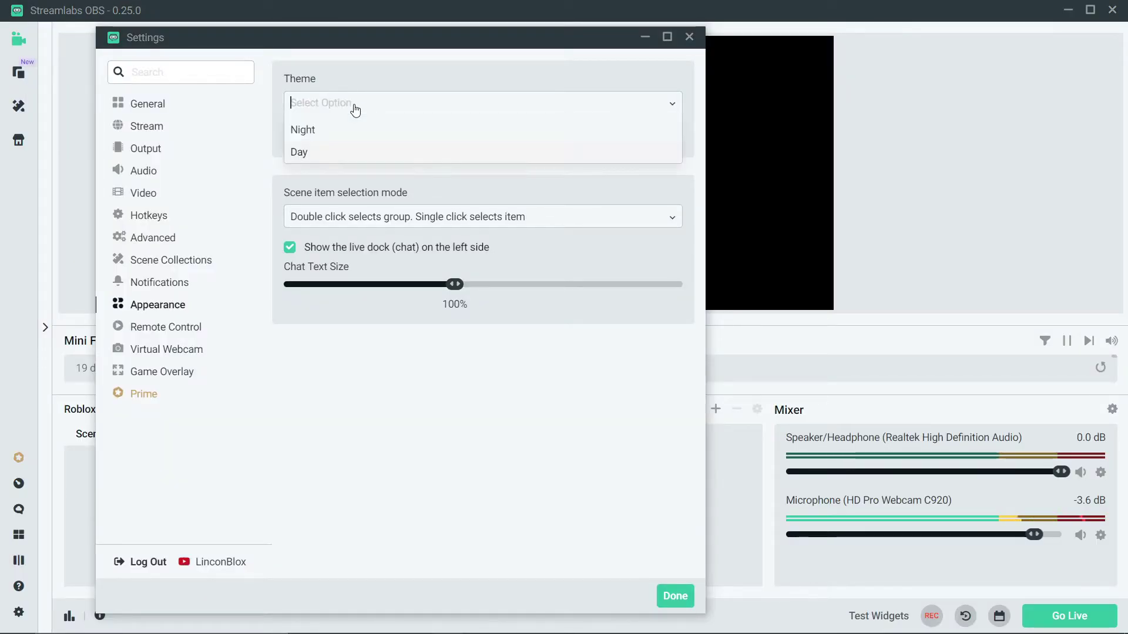
left_click(333, 130)
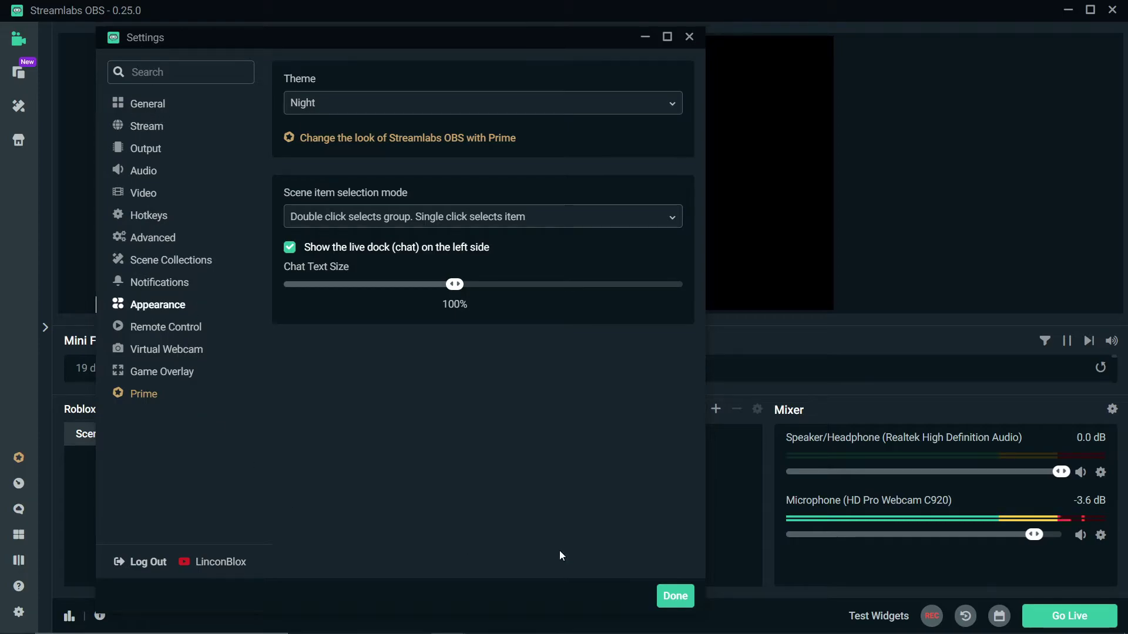
Finish and close the settings, switch to Chrome and load the Roblox home page from its bookmark.
left_click(676, 597)
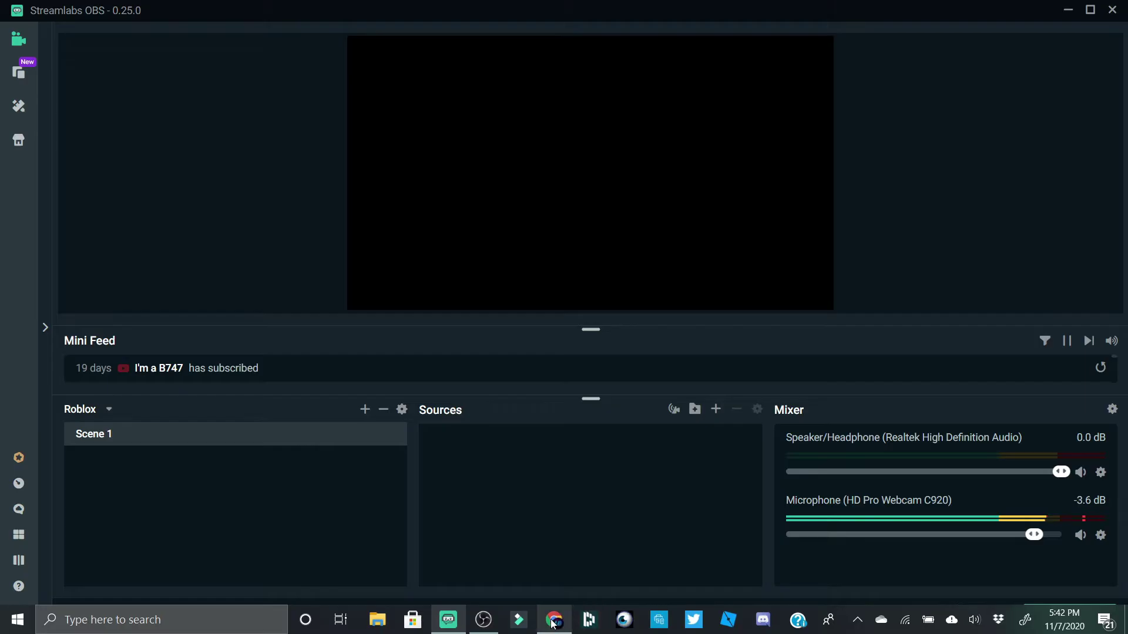
left_click(567, 620)
left_click(87, 61)
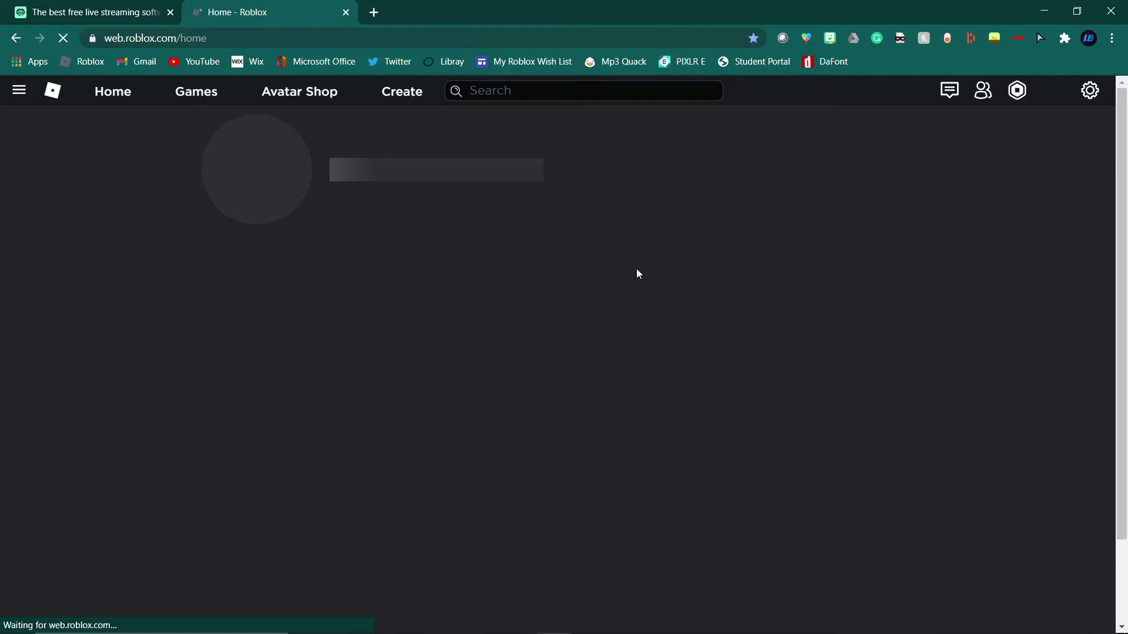
Bring up the OBS Studio window and move it off the screen, clear of the browser page.
mouse_move(424, 627)
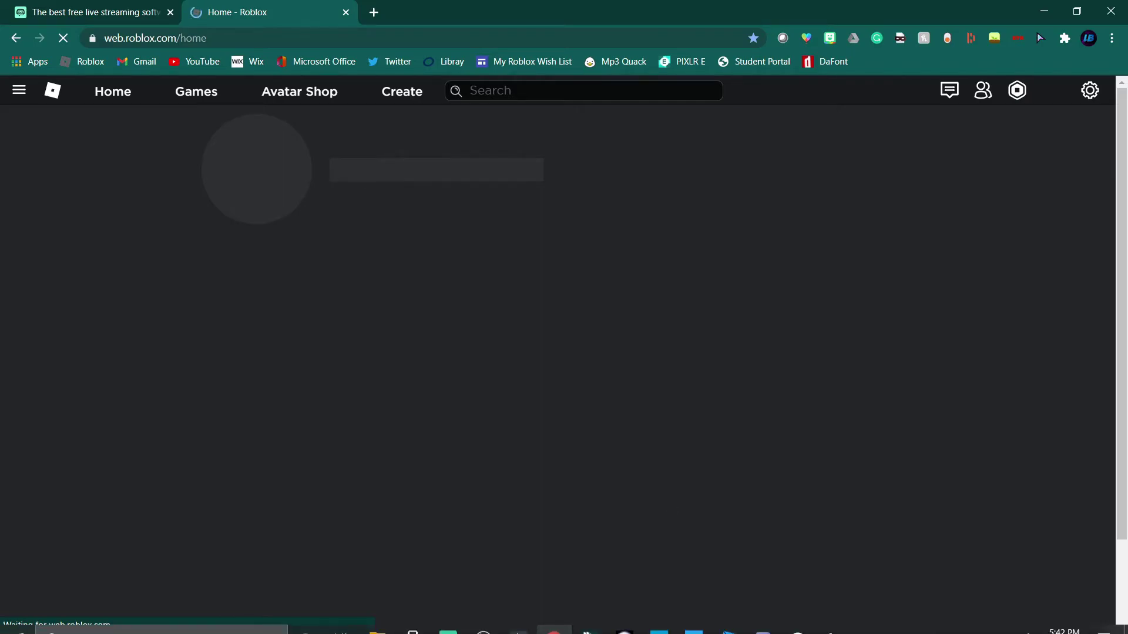
left_click(484, 620)
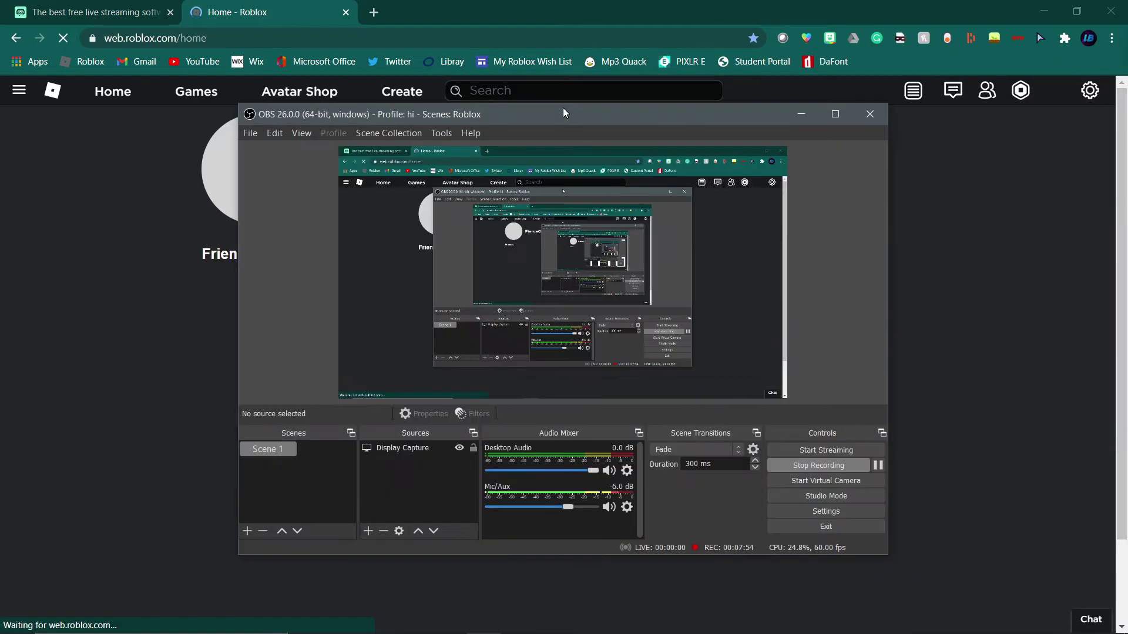
left_click_drag(564, 112, 1127, 114)
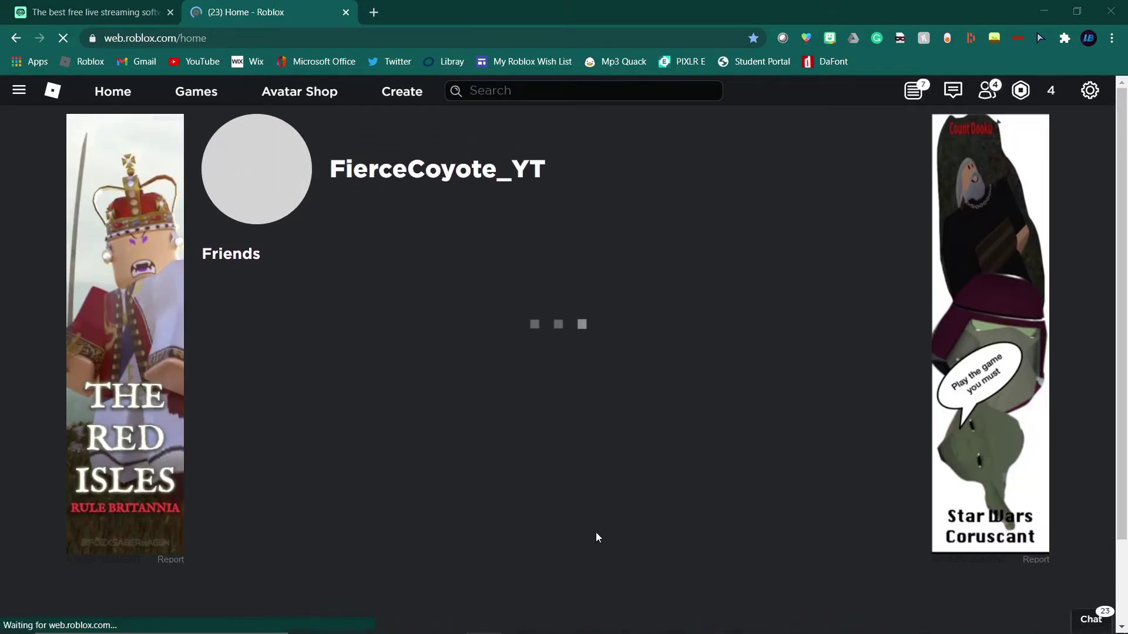
Return to Streamlabs OBS, reopen the settings and review the Game Overlay, Virtual Webcam, Remote Control and Appearance pages.
left_click(448, 627)
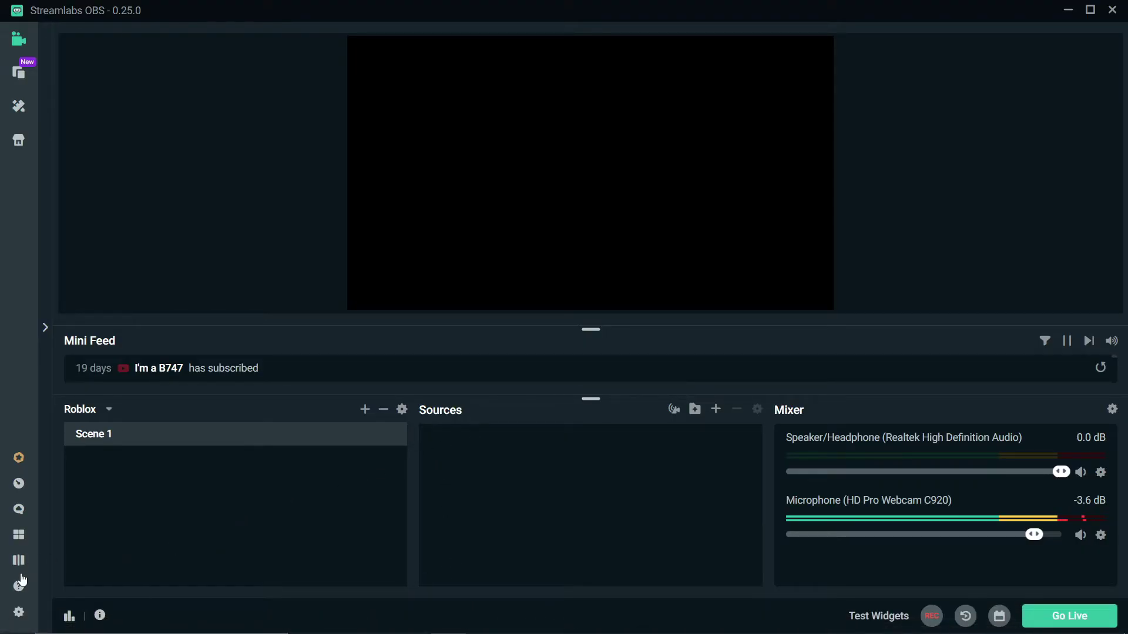
left_click(19, 612)
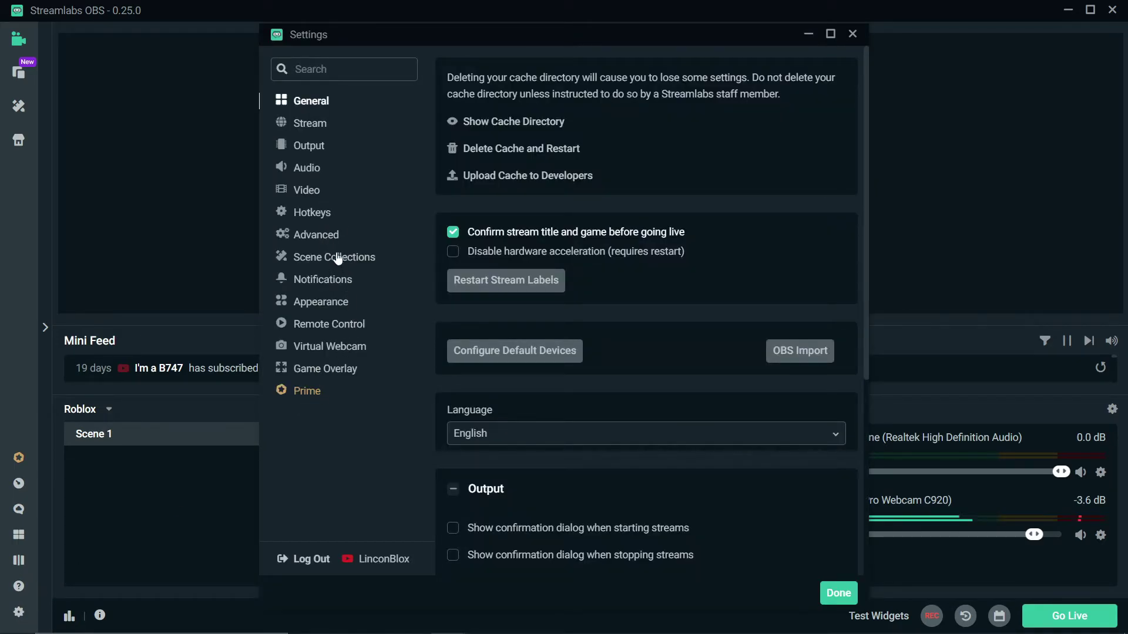
left_click(343, 370)
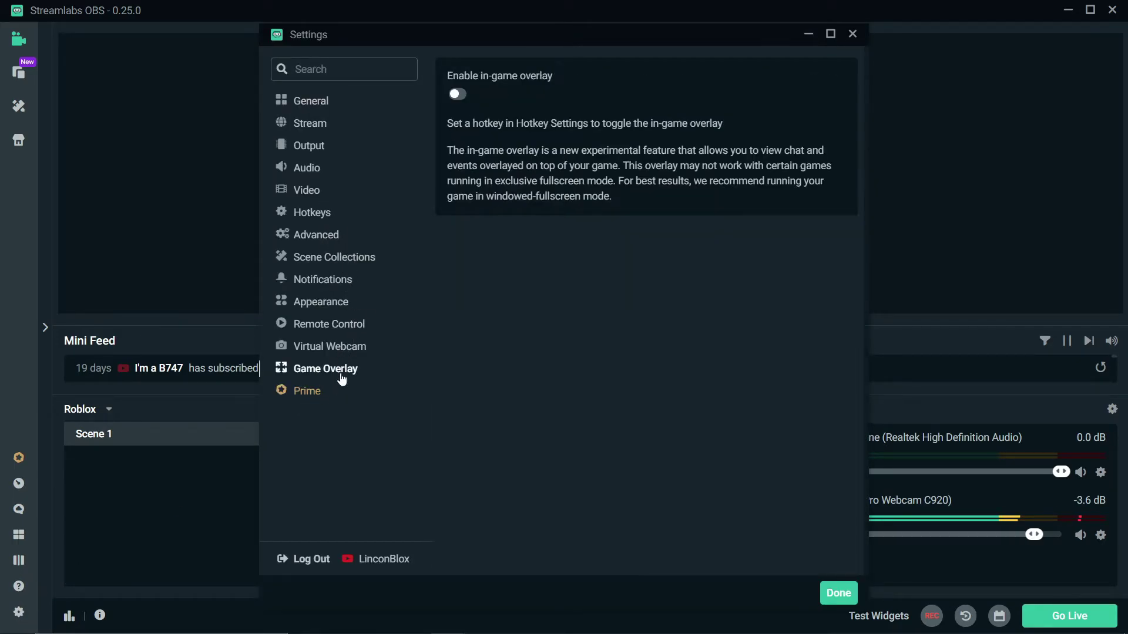
left_click(340, 347)
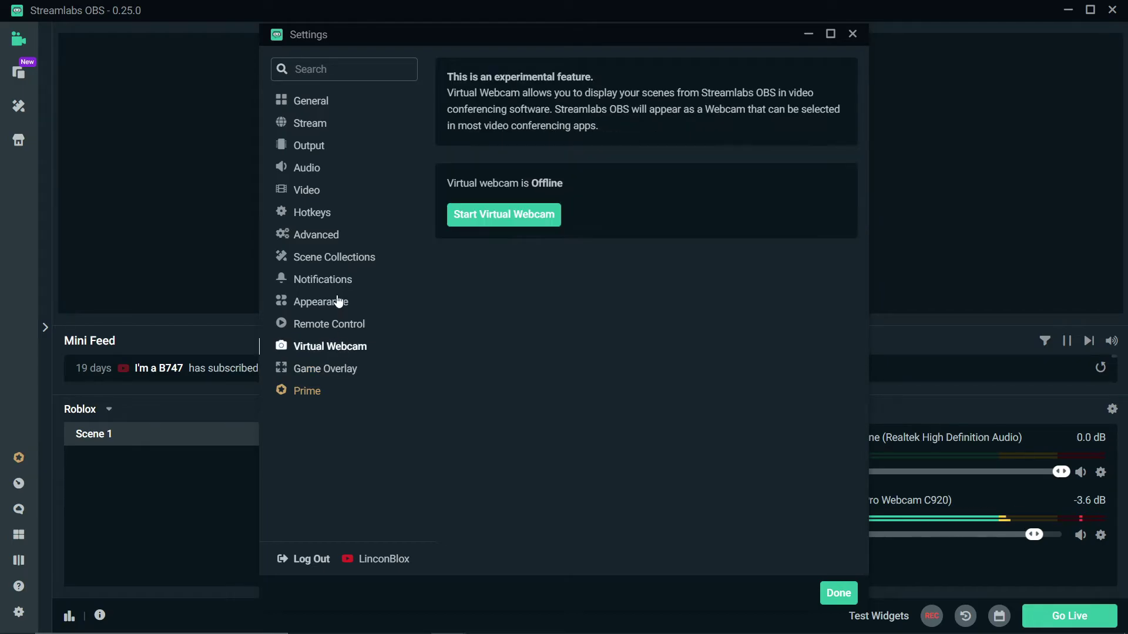
left_click(338, 322)
left_click(333, 302)
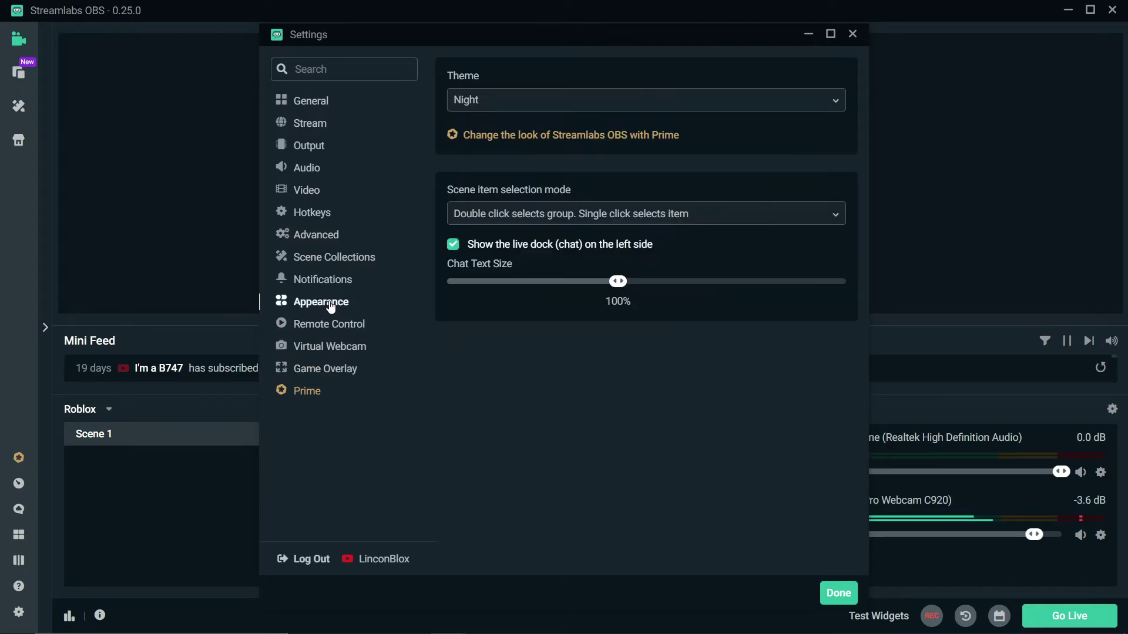
Review the Notifications, Scene Collections and Advanced settings pages.
left_click(332, 280)
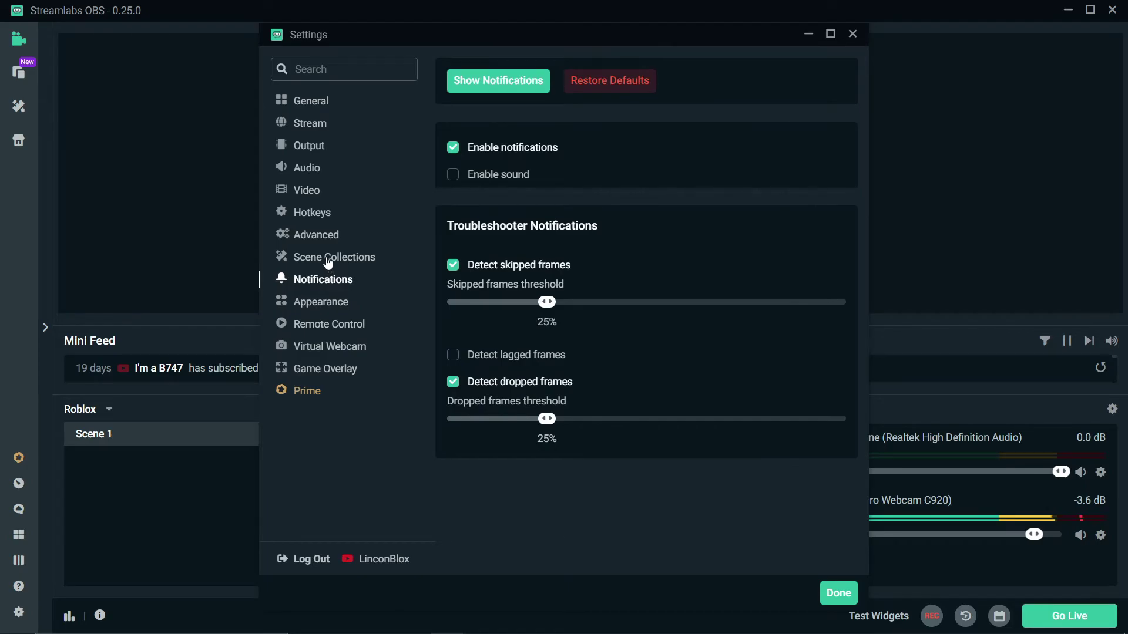
left_click(328, 258)
left_click(316, 236)
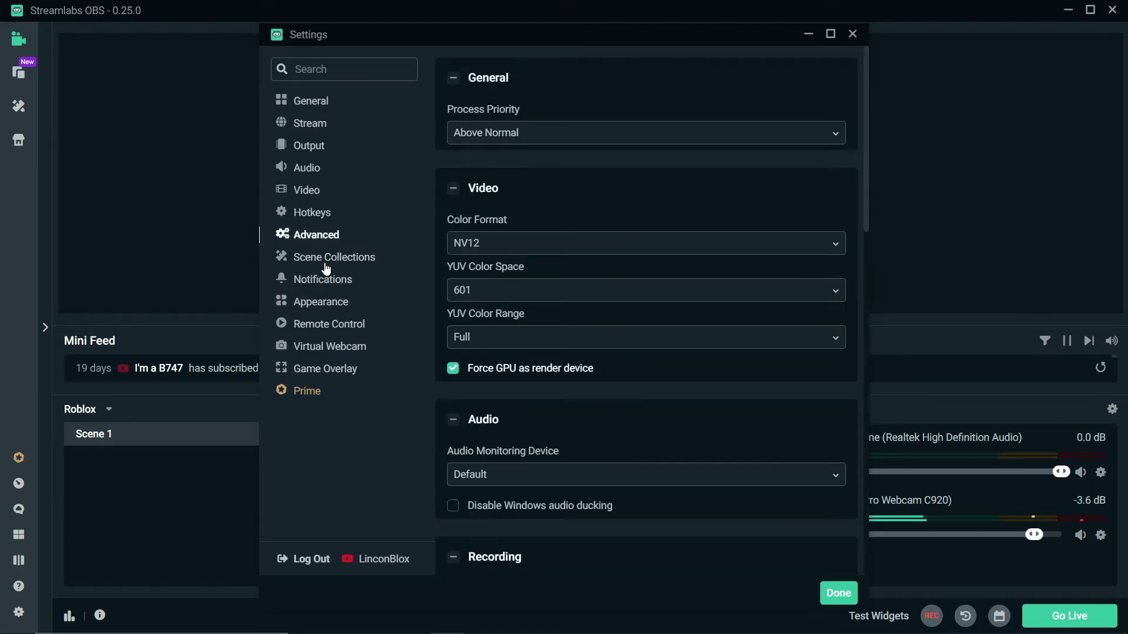
left_click(326, 259)
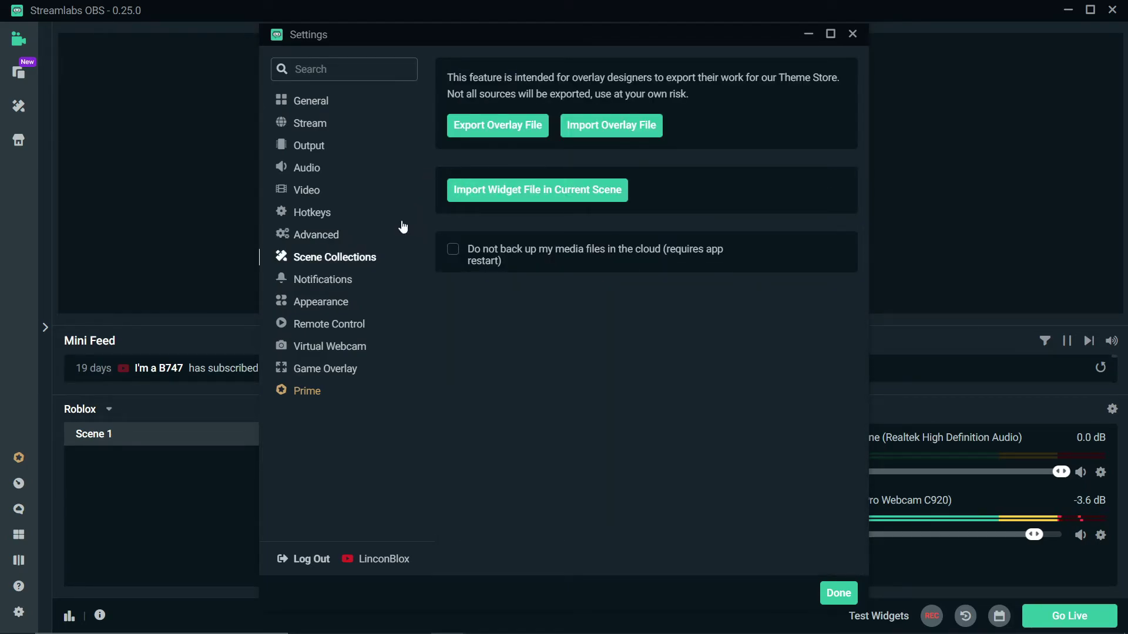
left_click(322, 235)
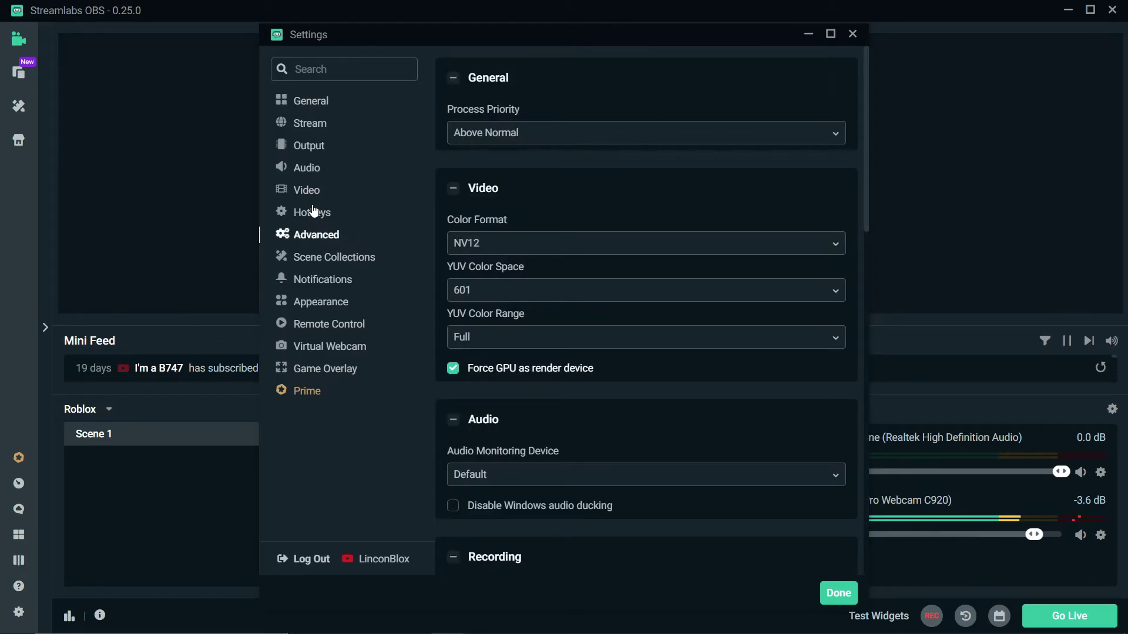
Review the Hotkeys, Video and General settings, including the general output options.
left_click(313, 212)
left_click(301, 191)
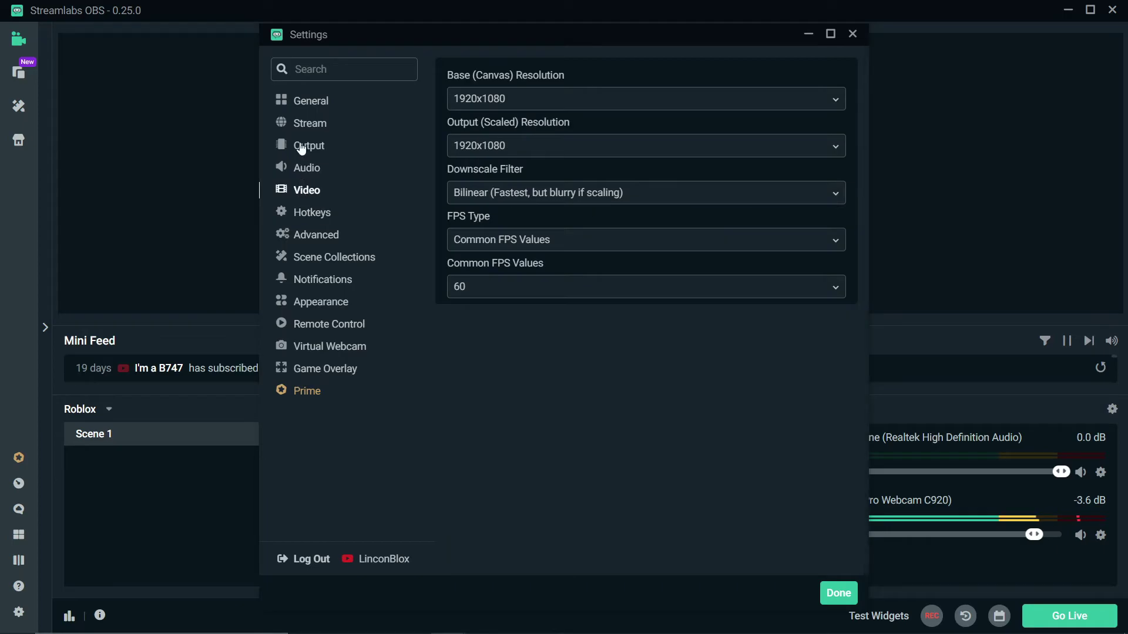
left_click(313, 103)
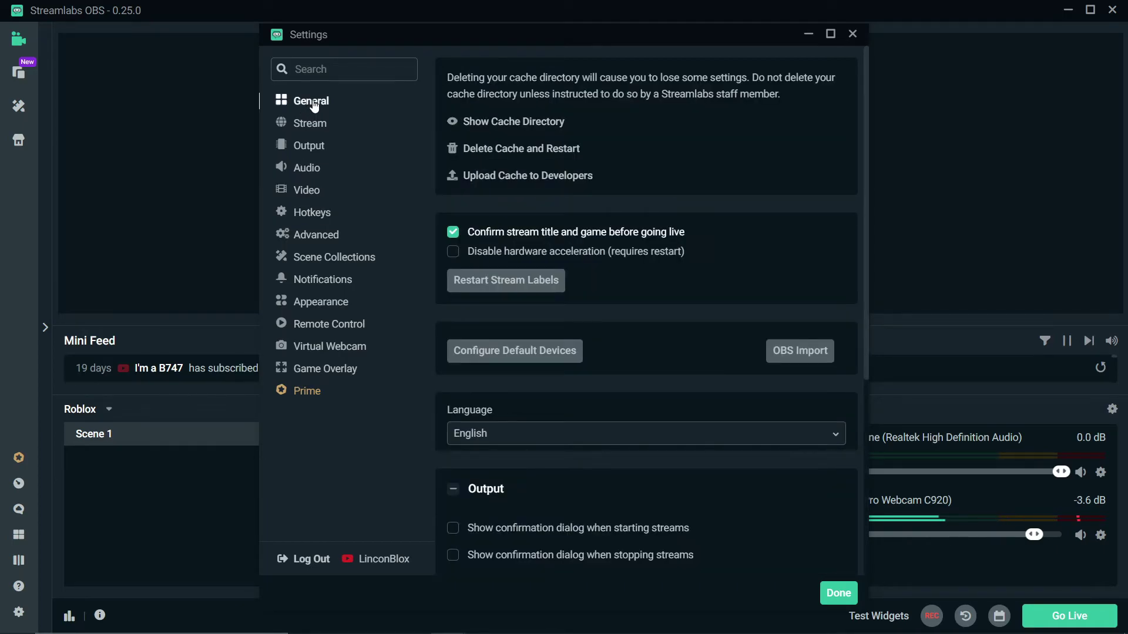
scroll(699, 235, "down", 2)
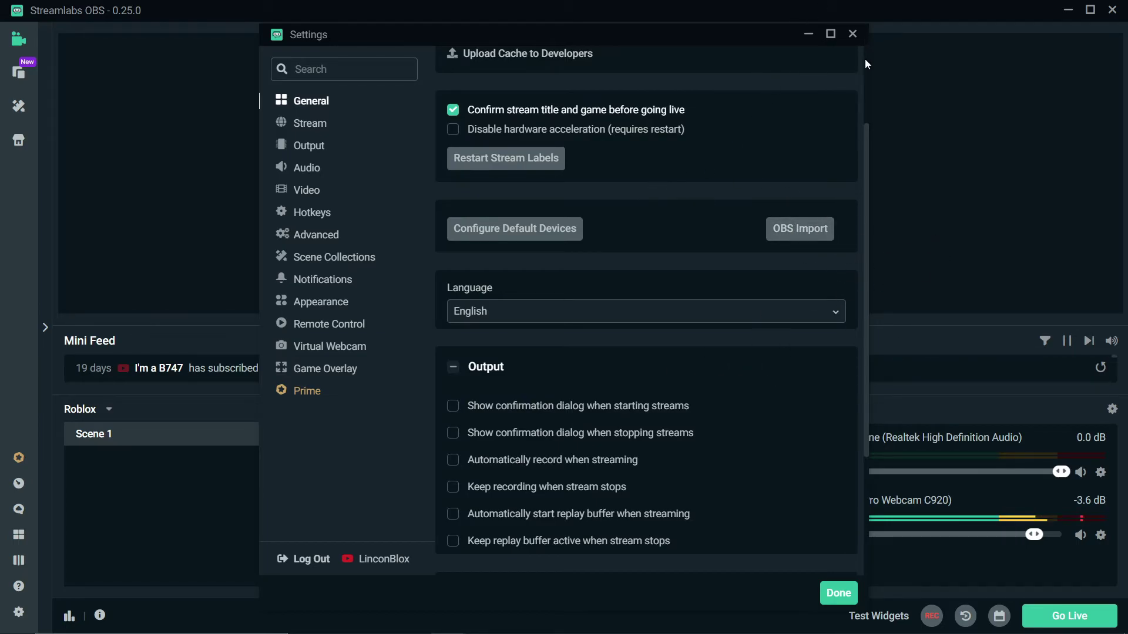
Close the settings, switch to the Roblox page in Chrome and launch the game Natural Disaster Survival.
left_click(836, 594)
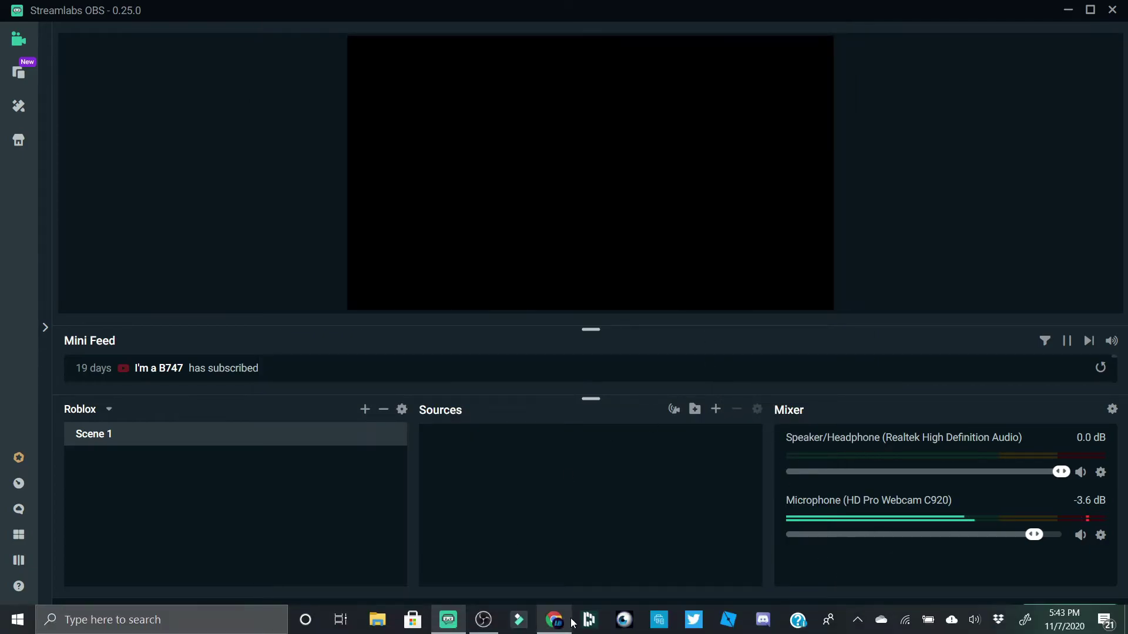
left_click(555, 622)
scroll(379, 451, "down", 2)
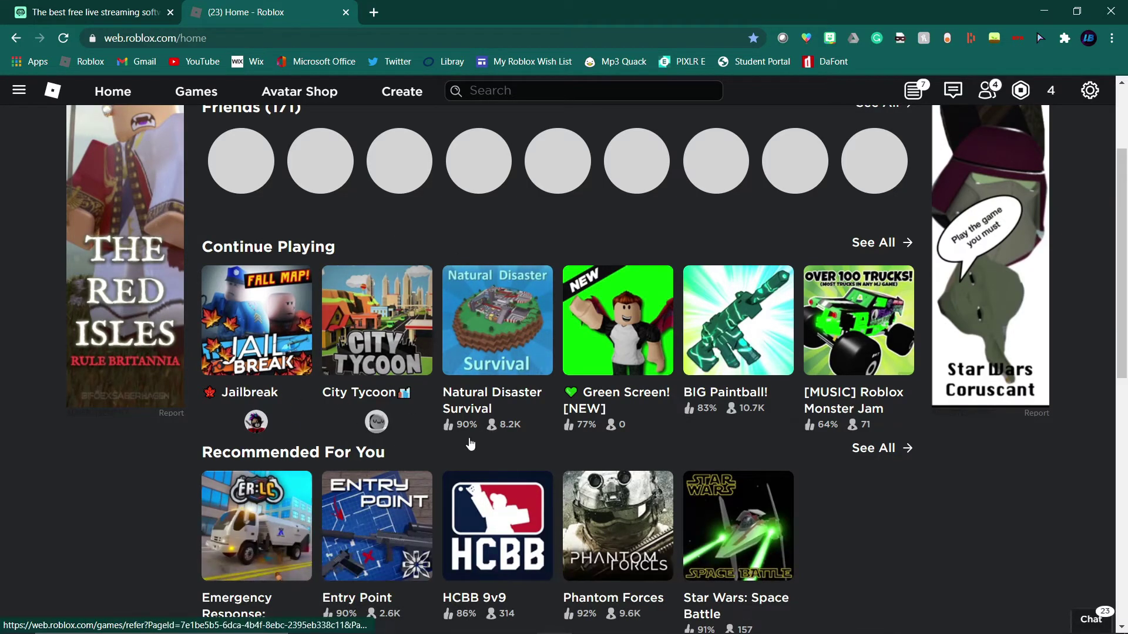
left_click(505, 333)
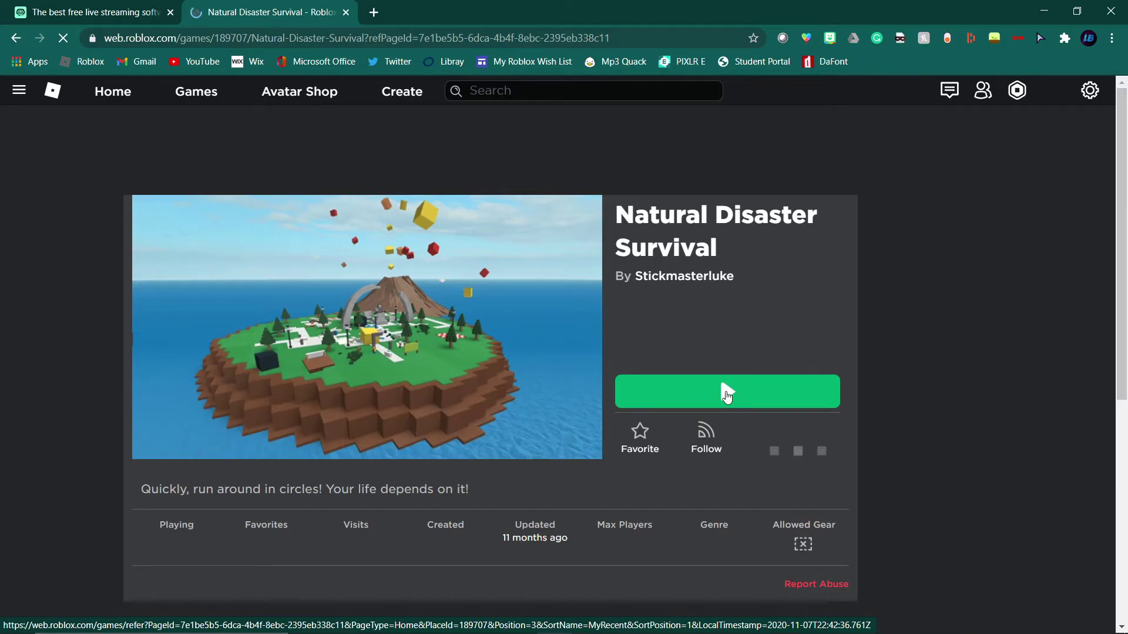
left_click(726, 393)
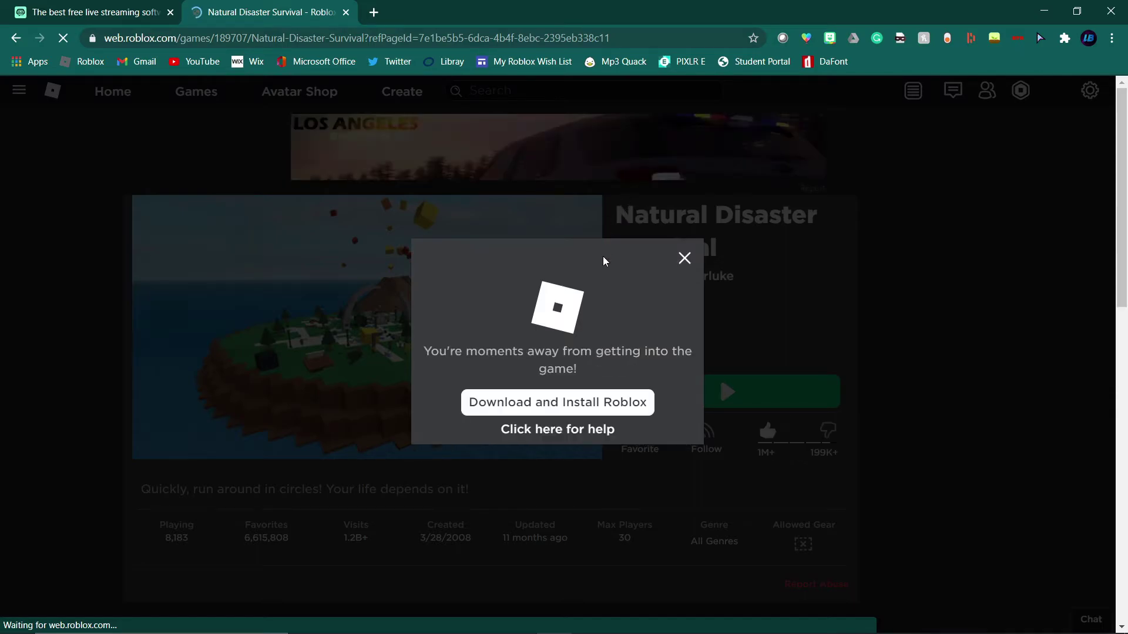
left_click(620, 164)
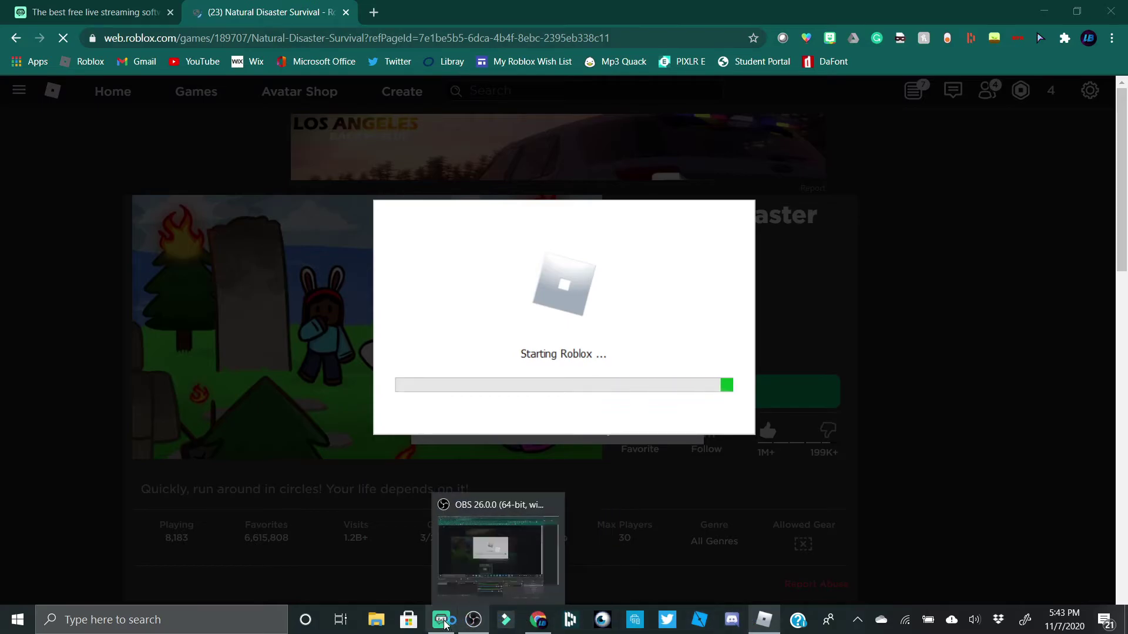
Return to Streamlabs OBS and start adding a Game Capture source to Scene 1.
left_click(442, 622)
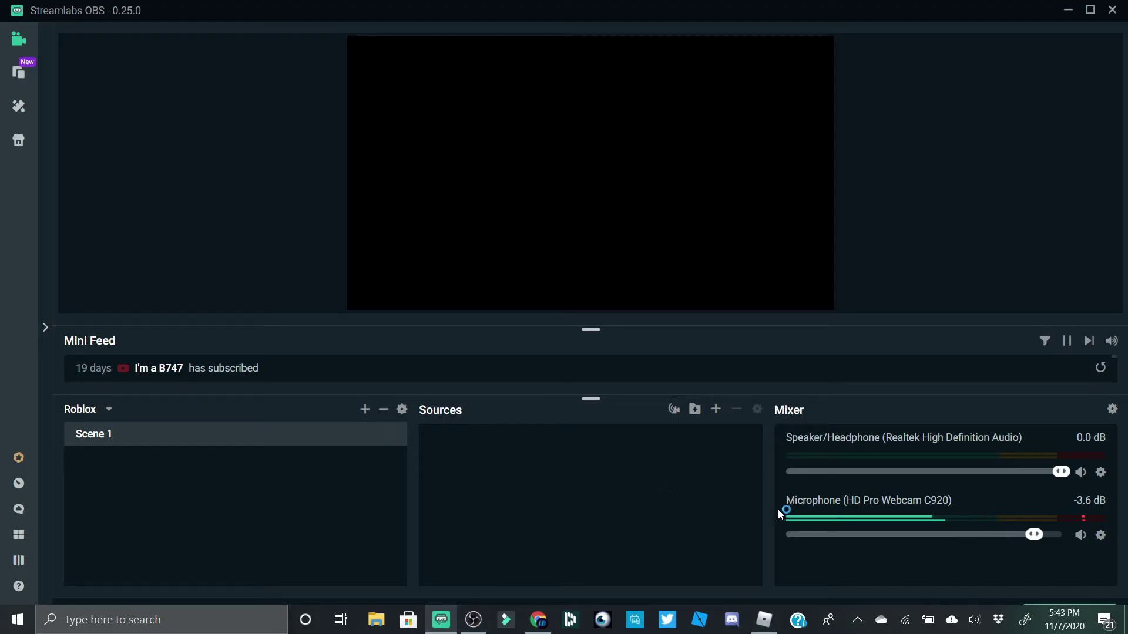
left_click(715, 410)
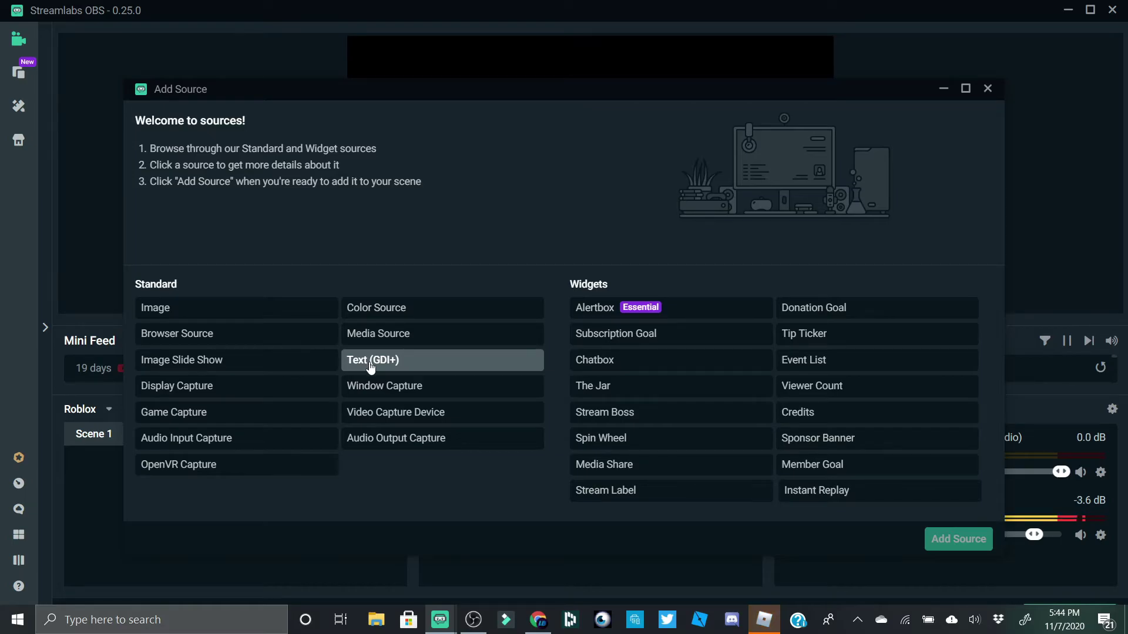
left_click(236, 421)
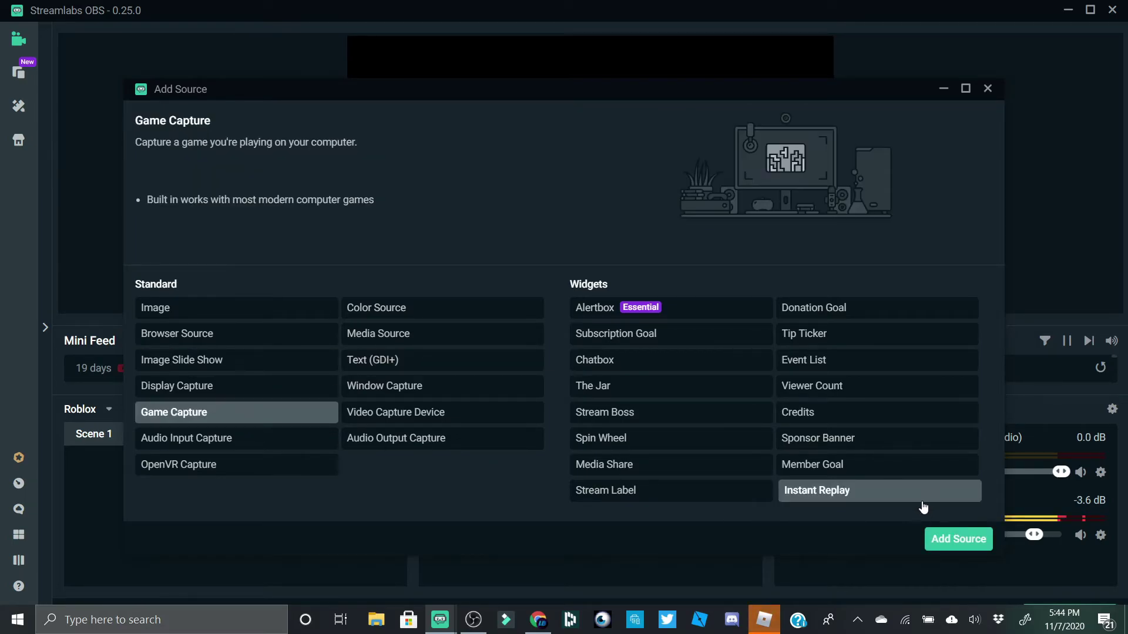
left_click(957, 540)
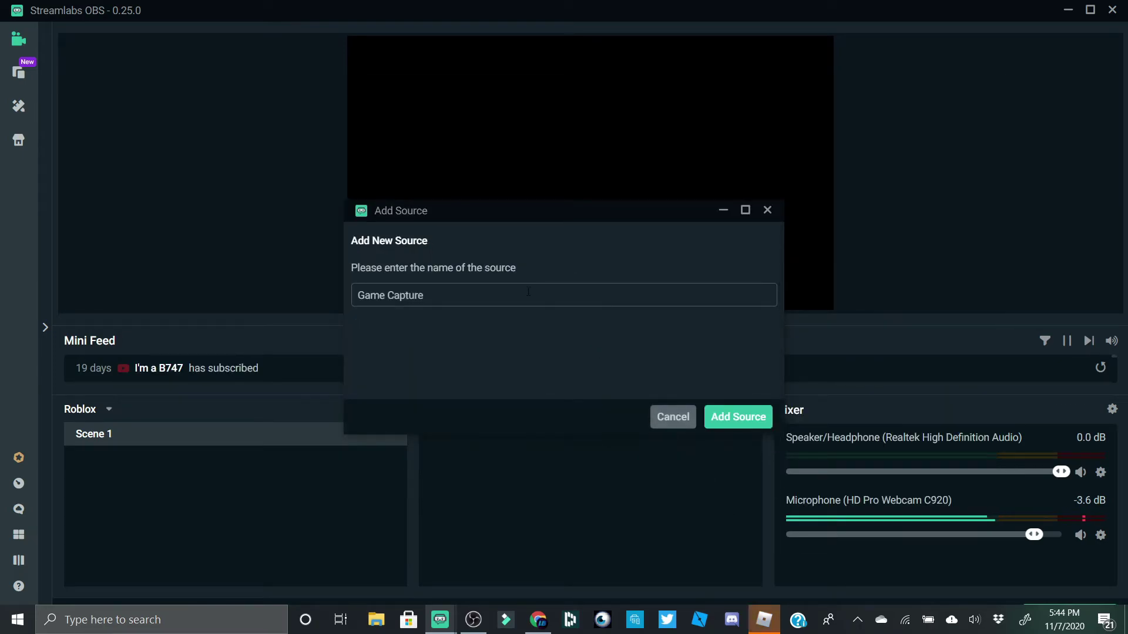
Name the new source Roblox and add it to the scene.
type("T")
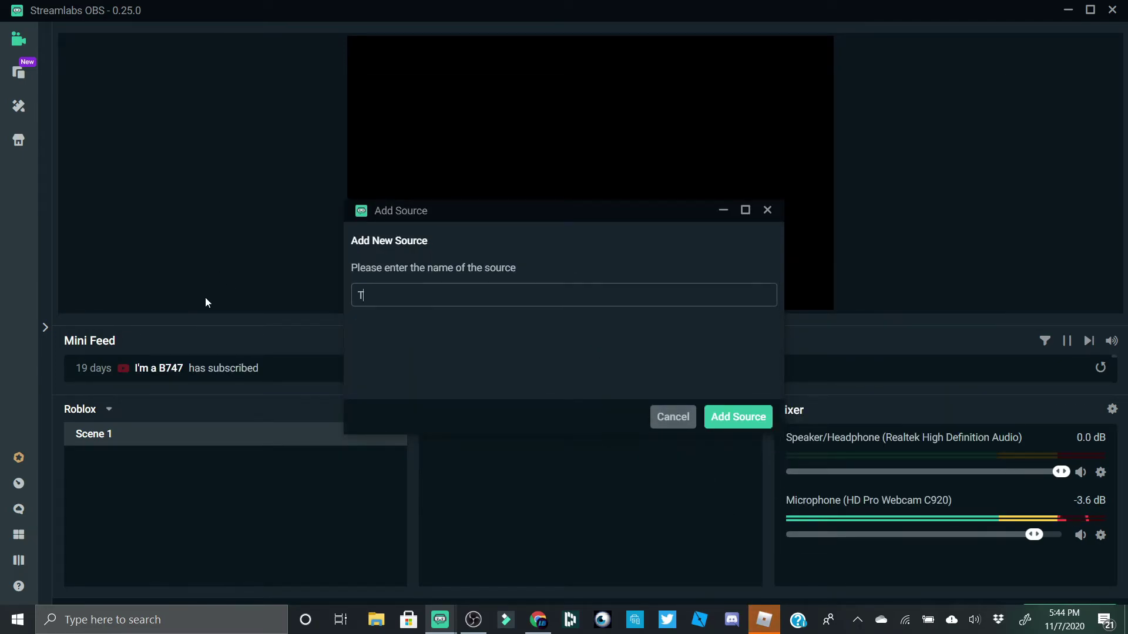
type("oblox")
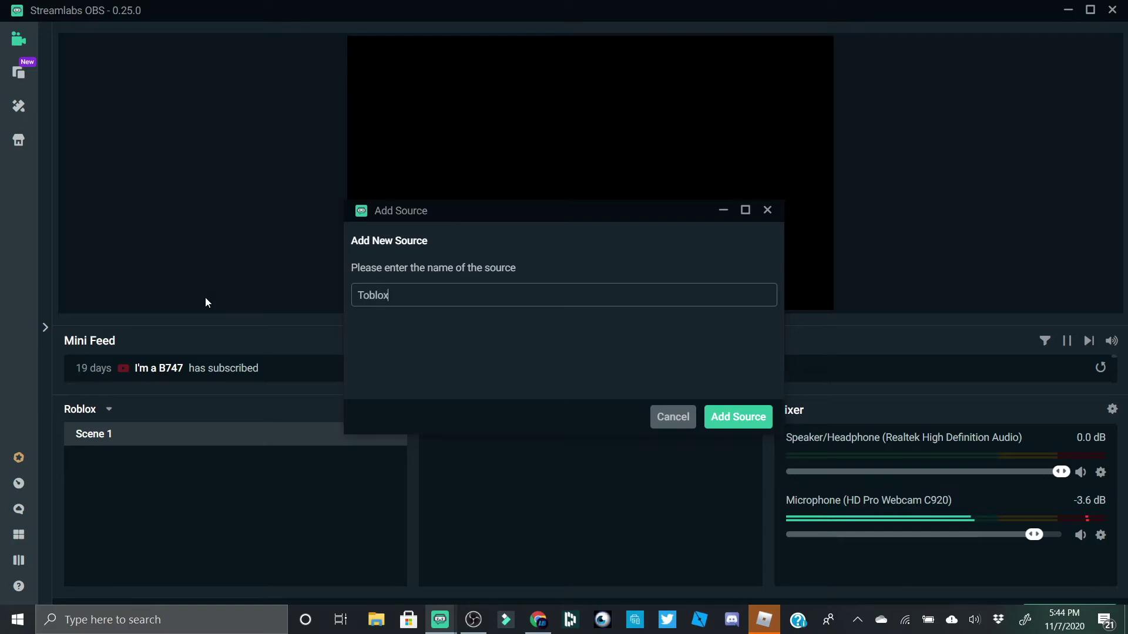
key("BackSpace")
key("BackSpace")
key("BackSpace")
key("BackSpace")
key("BackSpace")
key("BackSpace")
type("Roblox")
left_click(752, 418)
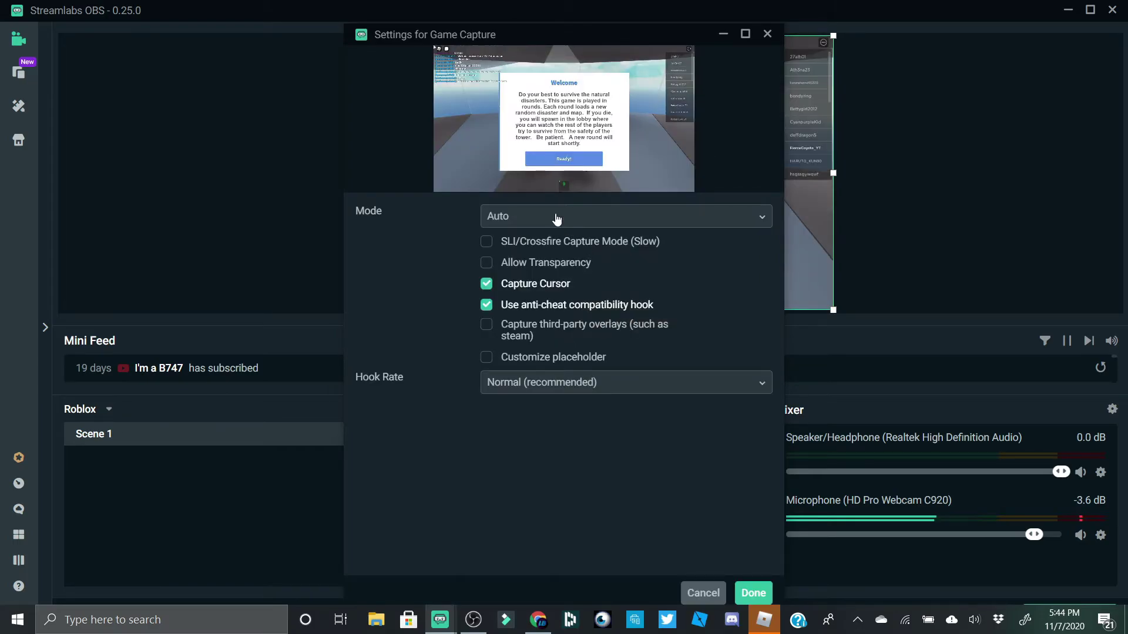
Set the game capture mode to Capture specific window with [RobloxPlayerBeta.exe]: Roblox as the window, and accept the source settings.
left_click(527, 223)
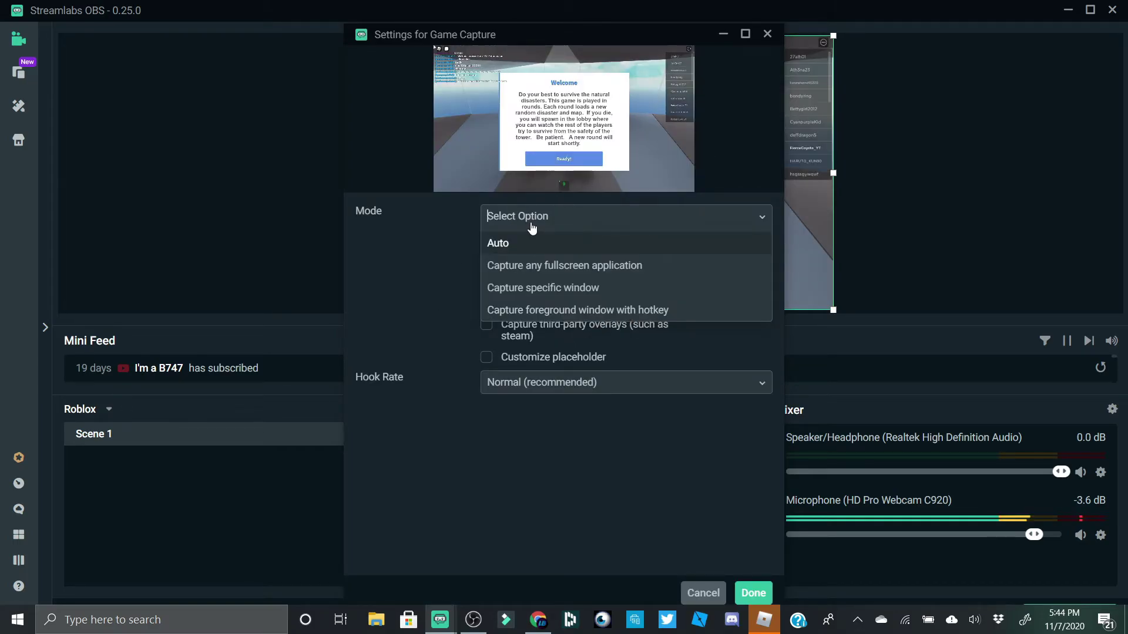
left_click(571, 287)
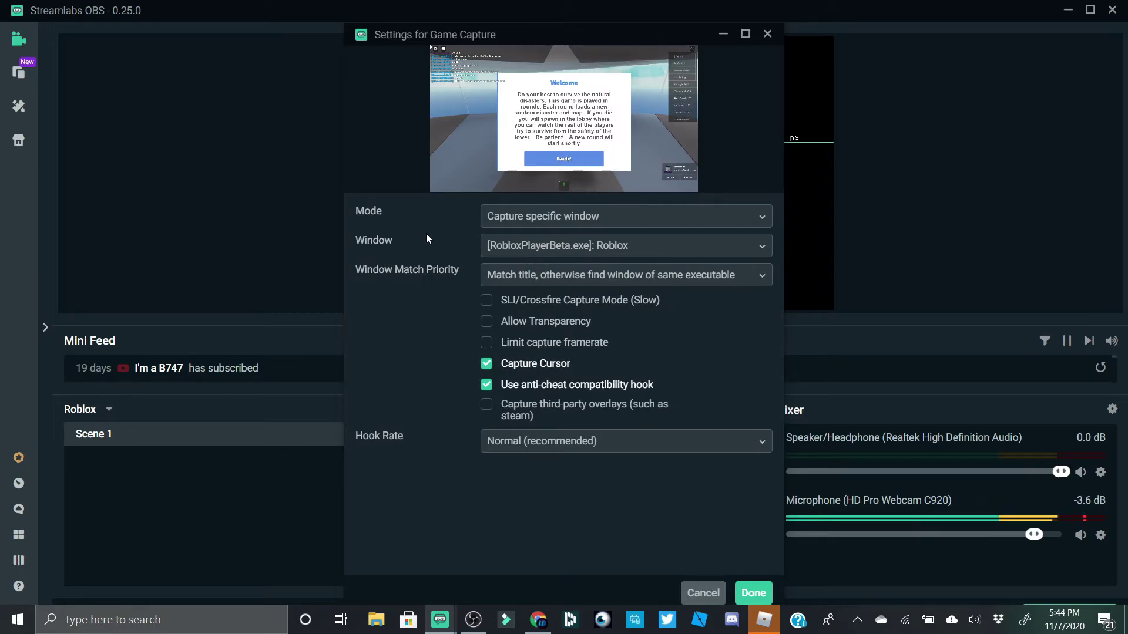
left_click(529, 252)
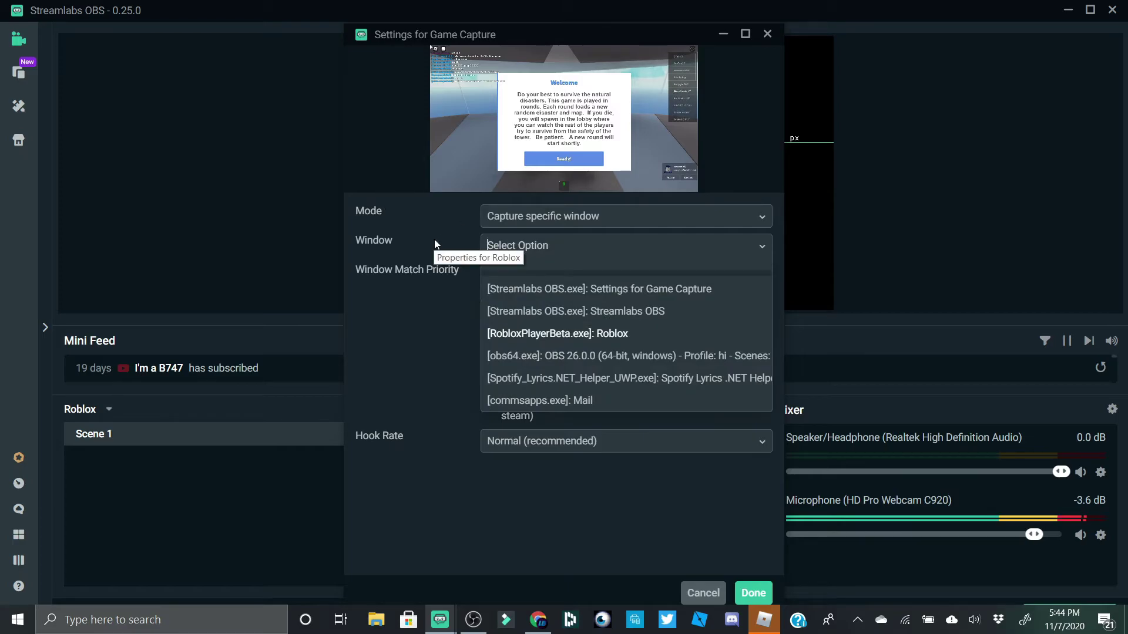
left_click(534, 334)
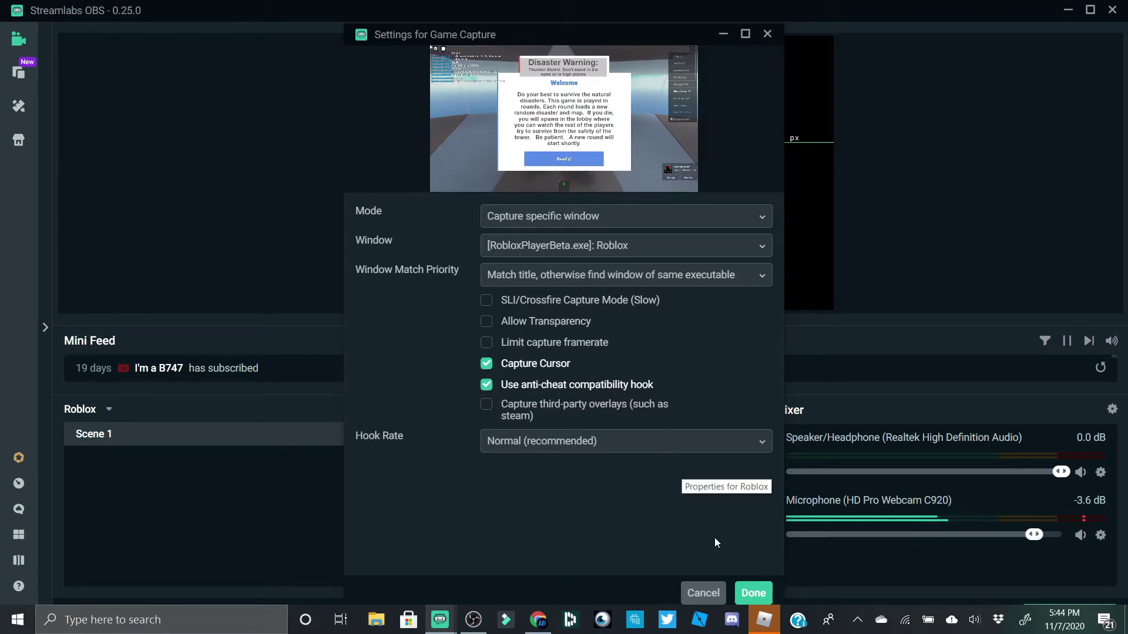
left_click(753, 593)
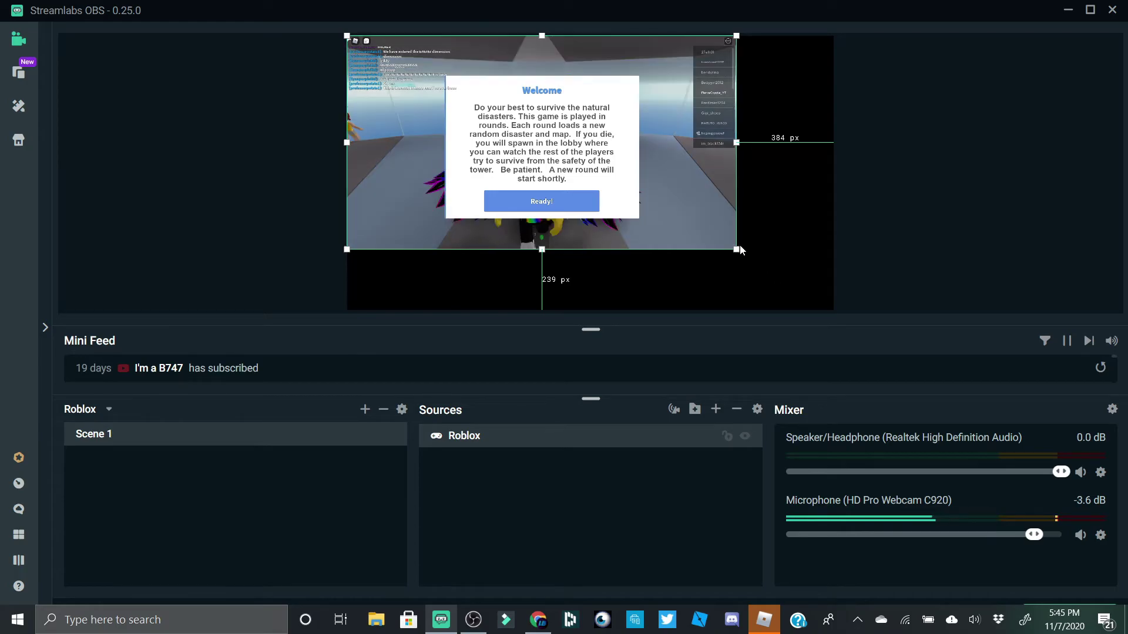
Resize the Roblox capture in the preview and apply the Fit to Screen transform to it.
left_click_drag(736, 249, 826, 307)
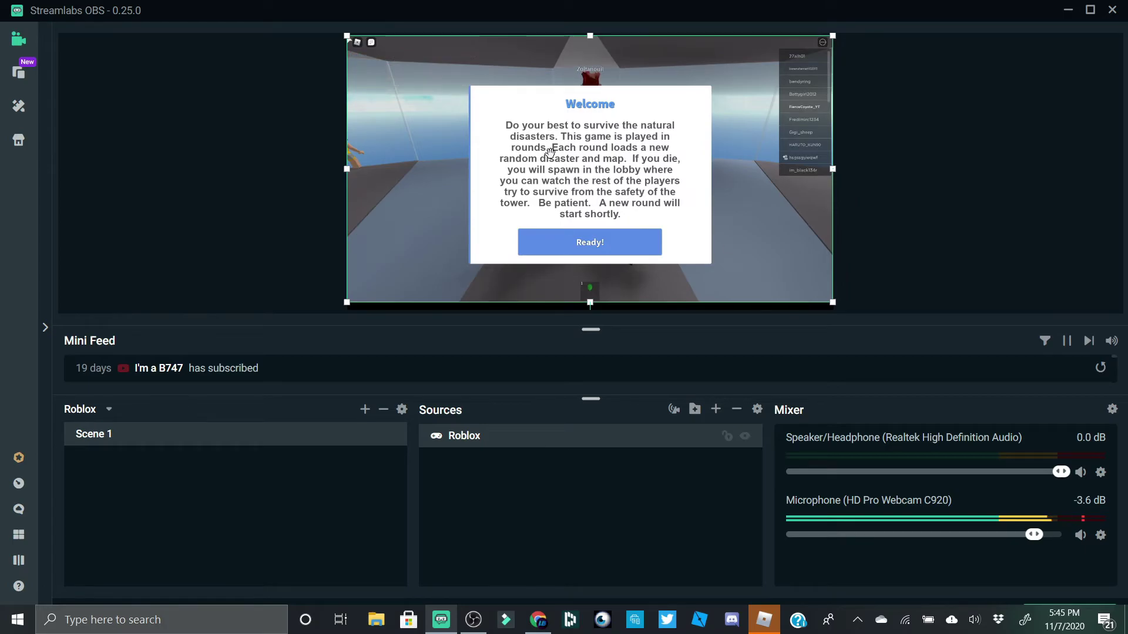
left_click_drag(832, 302, 766, 266)
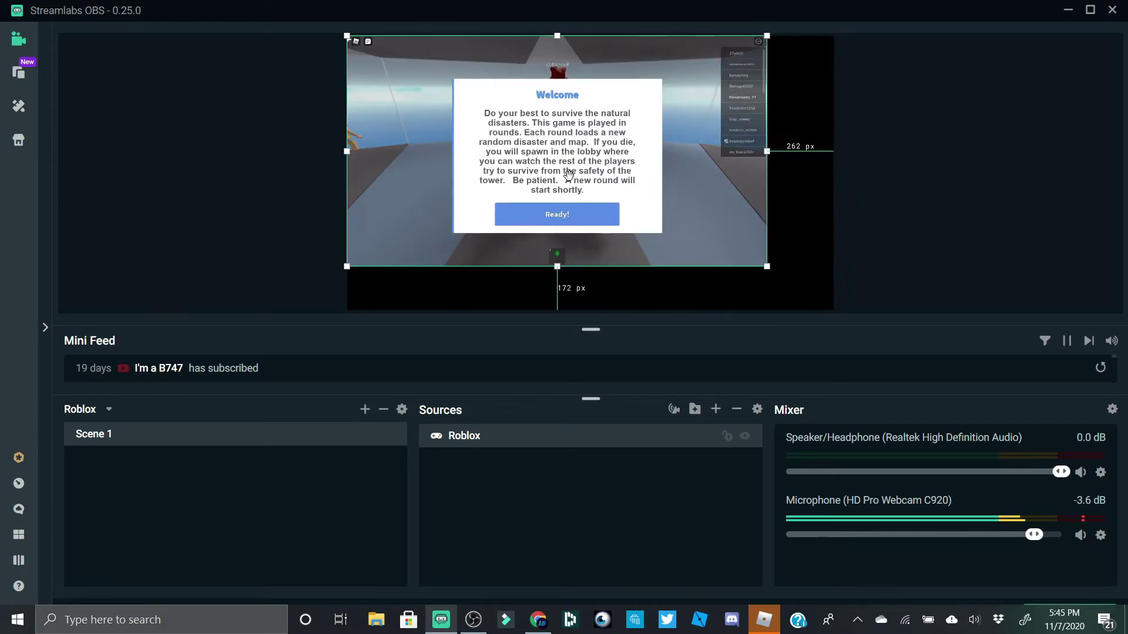
right_click(553, 167)
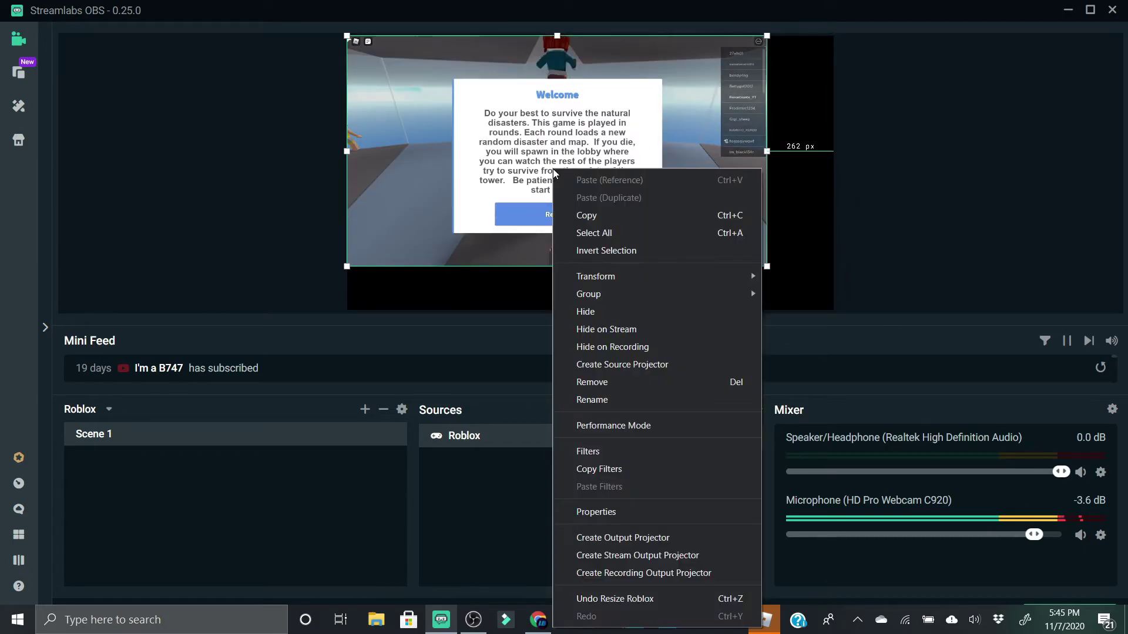
mouse_move(709, 280)
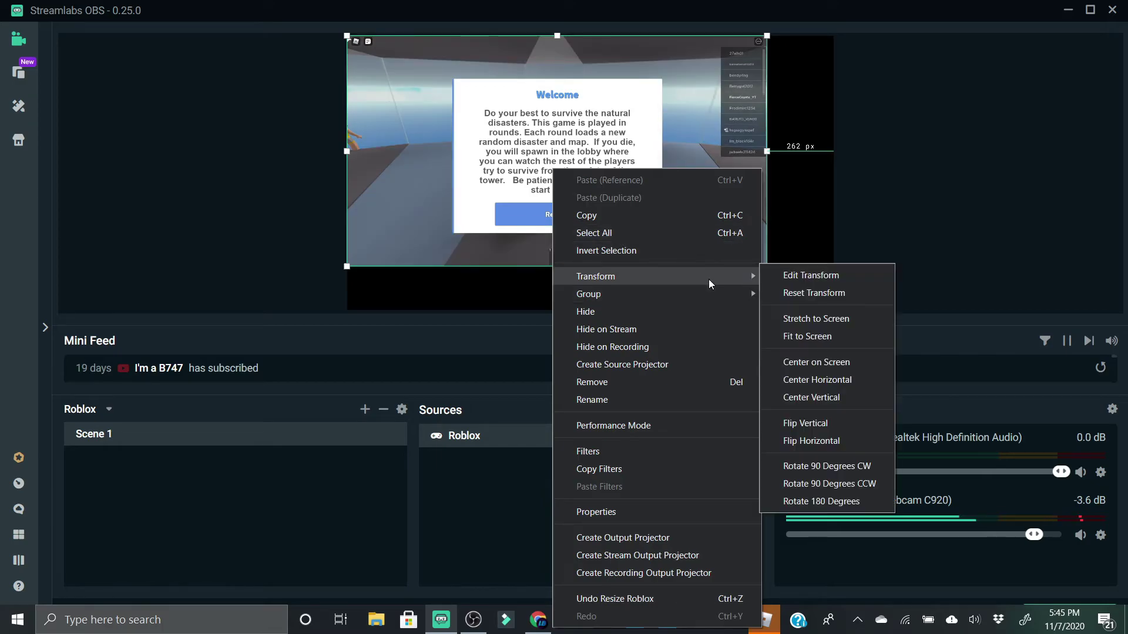
left_click(839, 336)
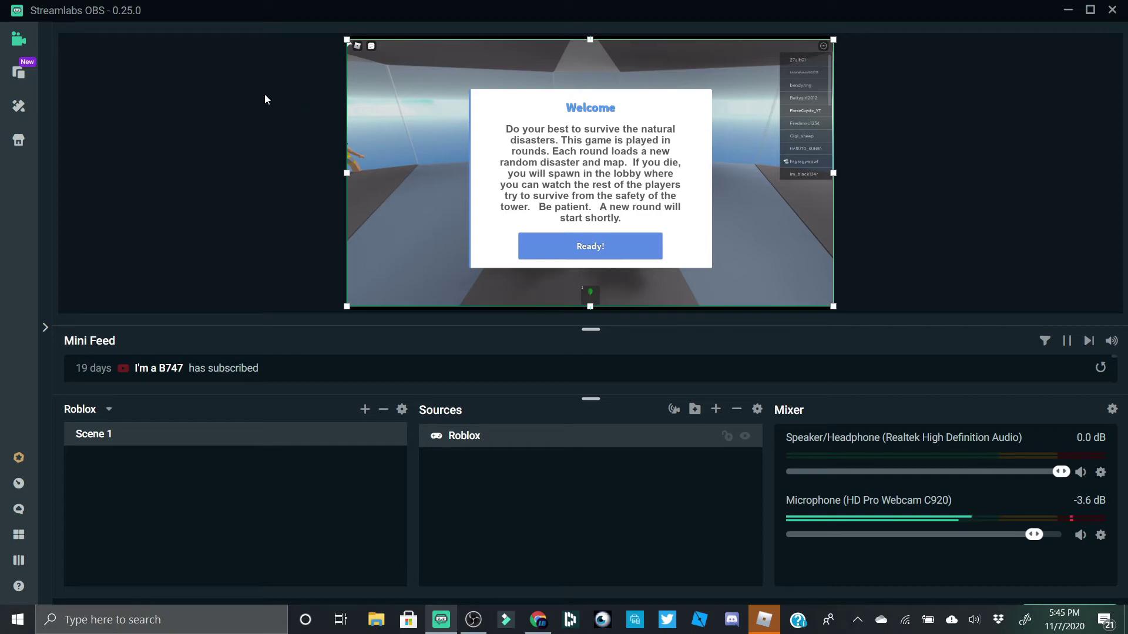
Switch to the Roblox game, dismiss its welcome message, equip the green balloon and move the character around.
left_click(764, 620)
left_click(505, 479)
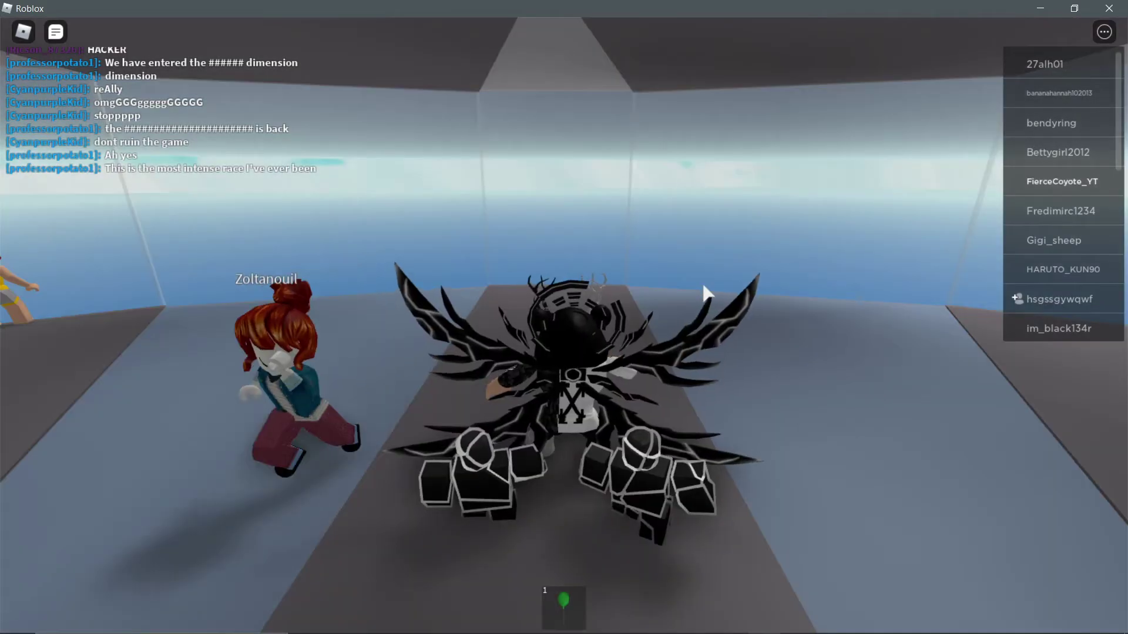
key("1")
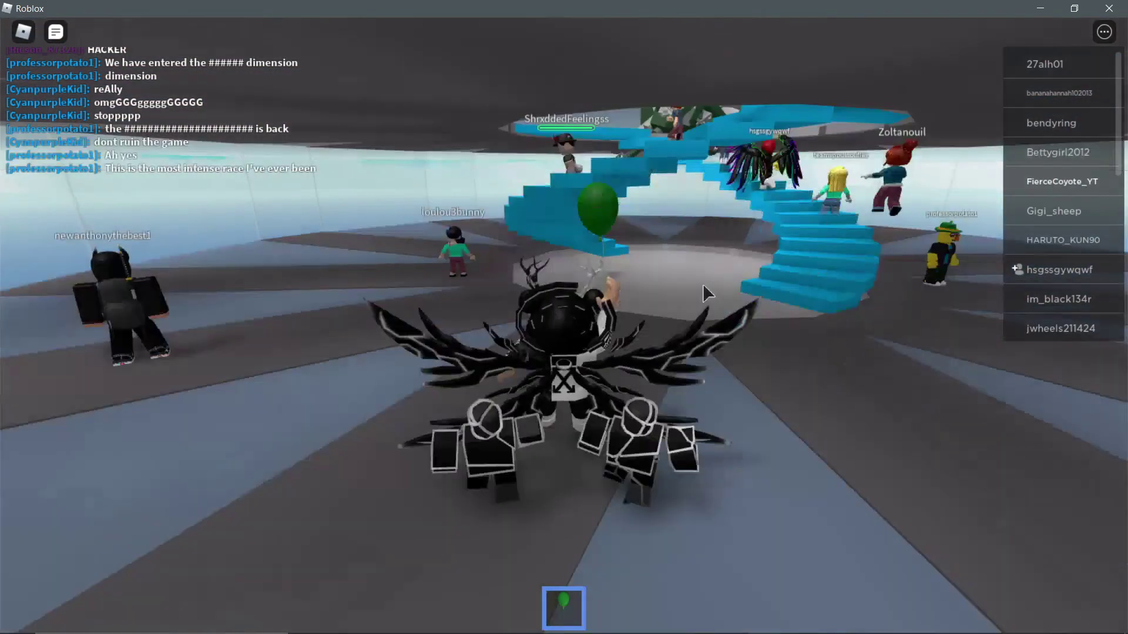
key("w")
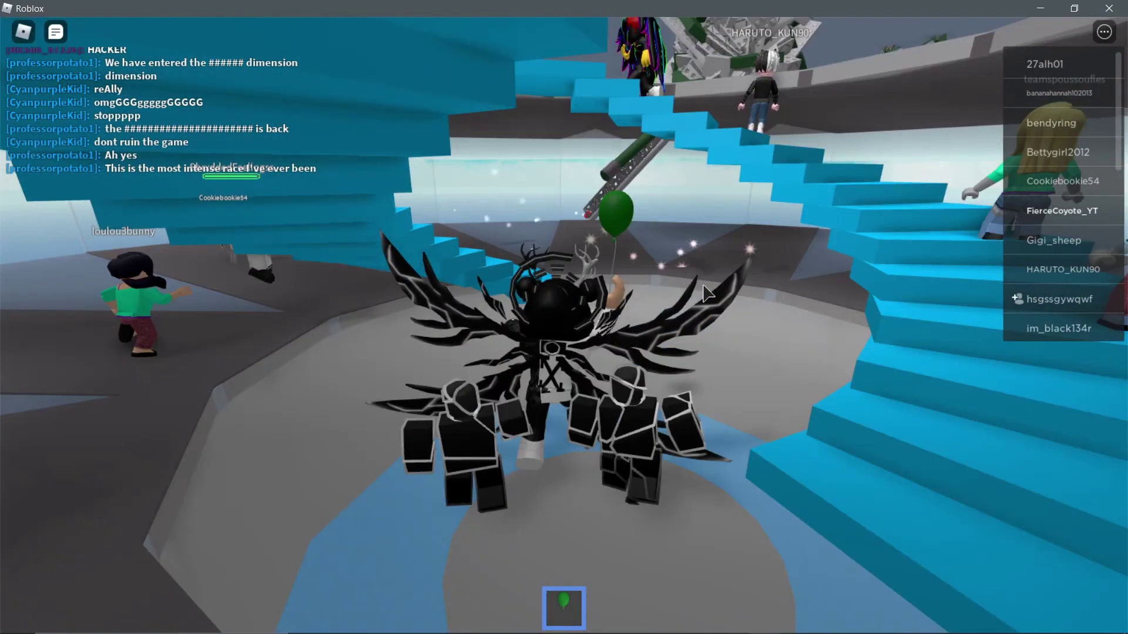
key("w")
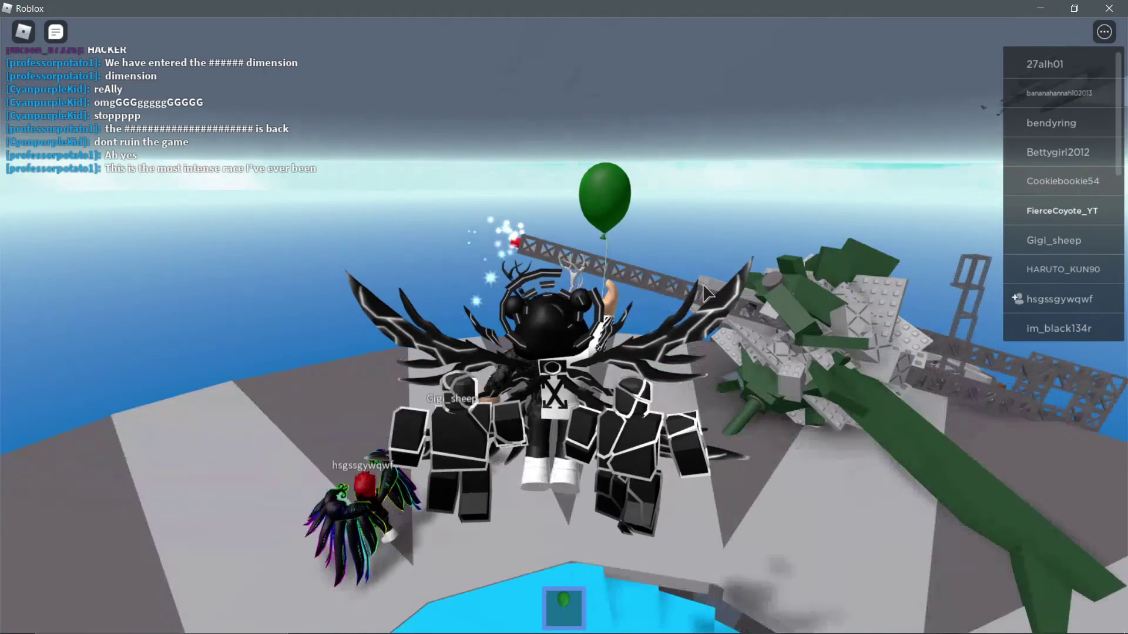
key("w")
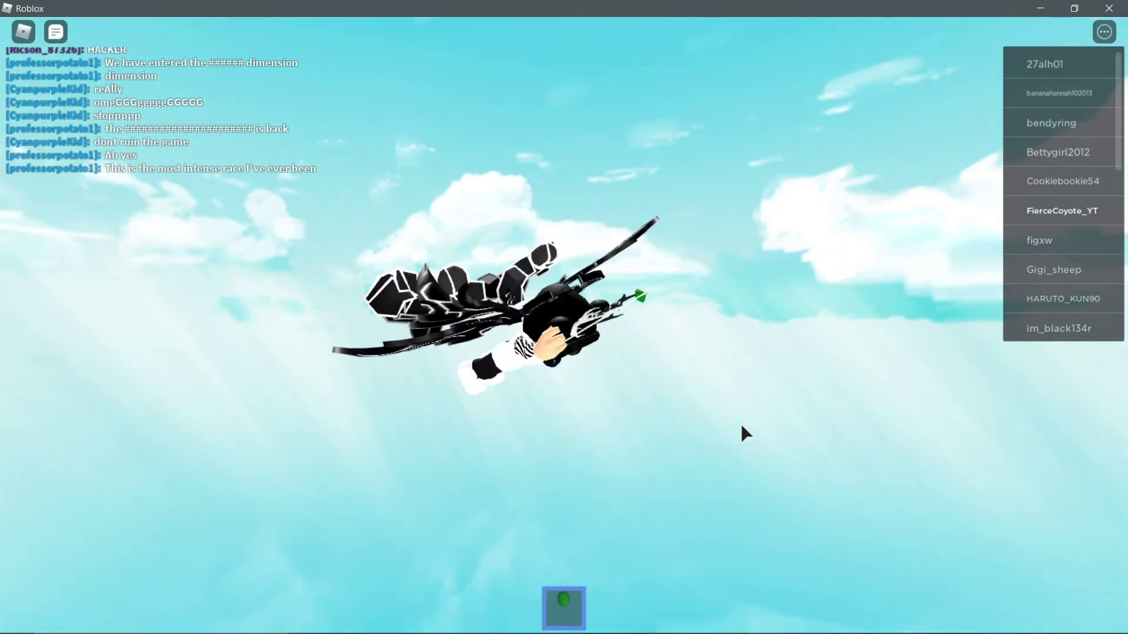
mouse_move(761, 631)
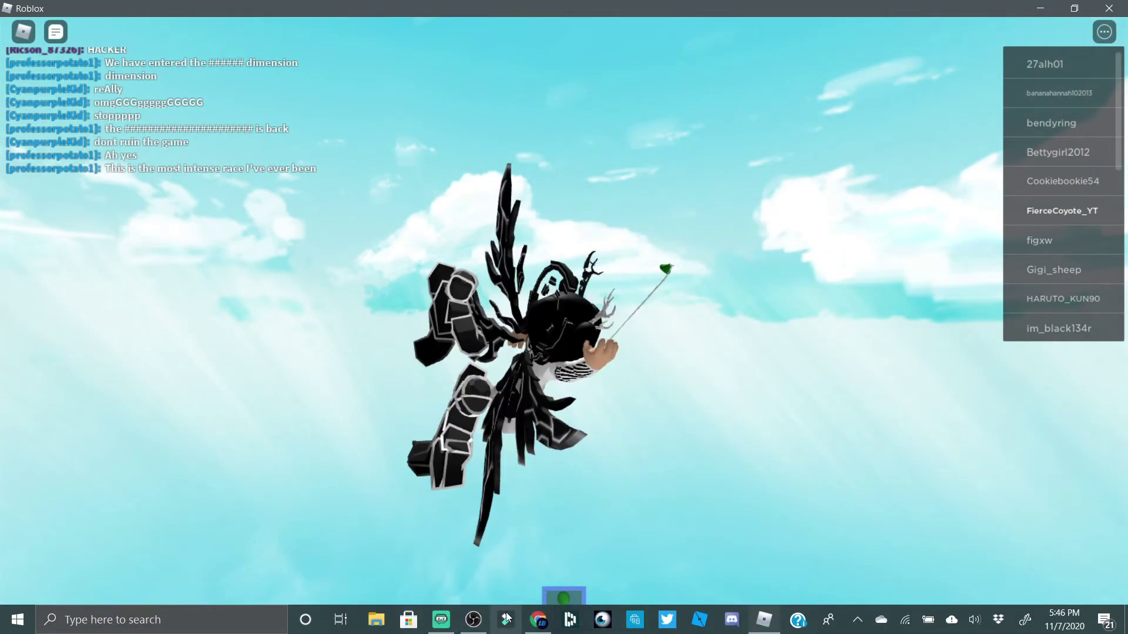
Switch to Streamlabs OBS and remove the Roblox game capture source from Scene 1.
left_click(439, 620)
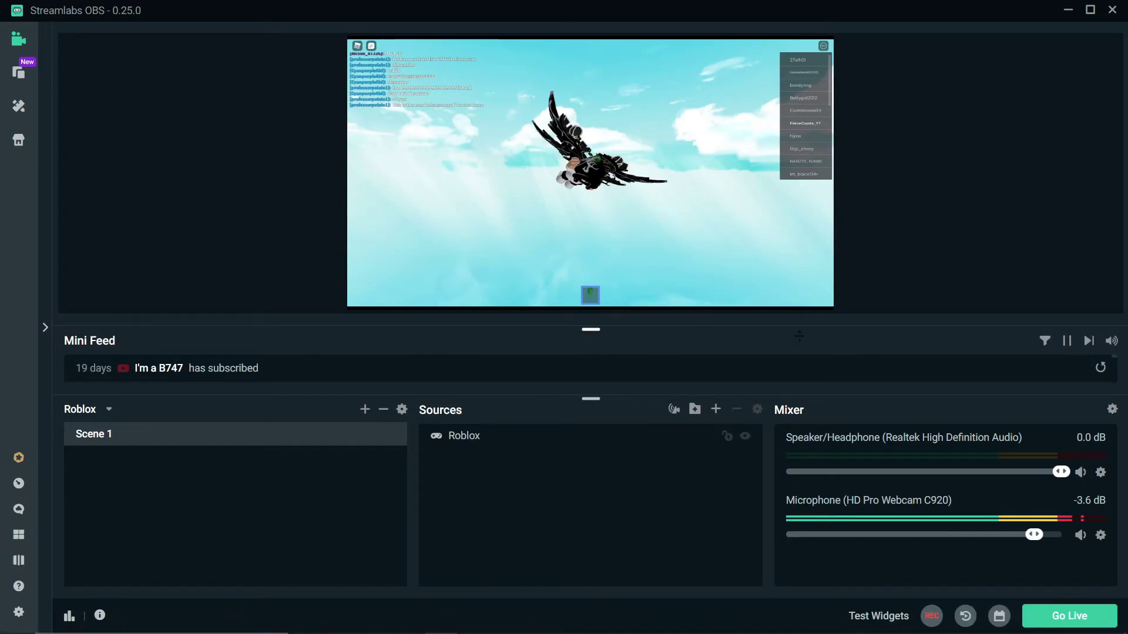
left_click(716, 409)
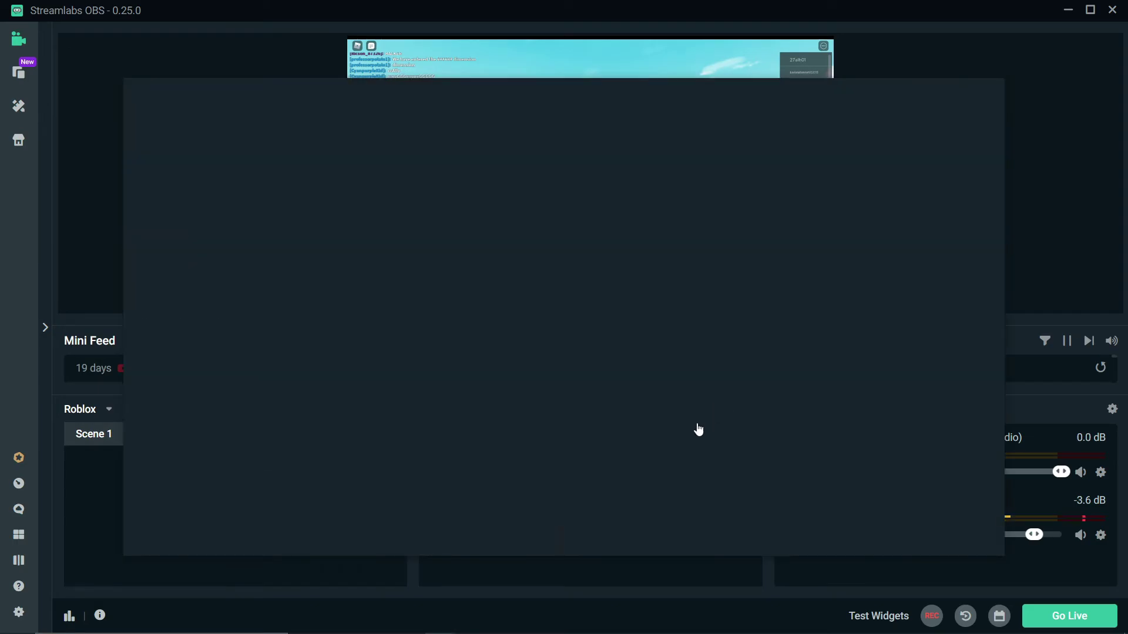
left_click(988, 89)
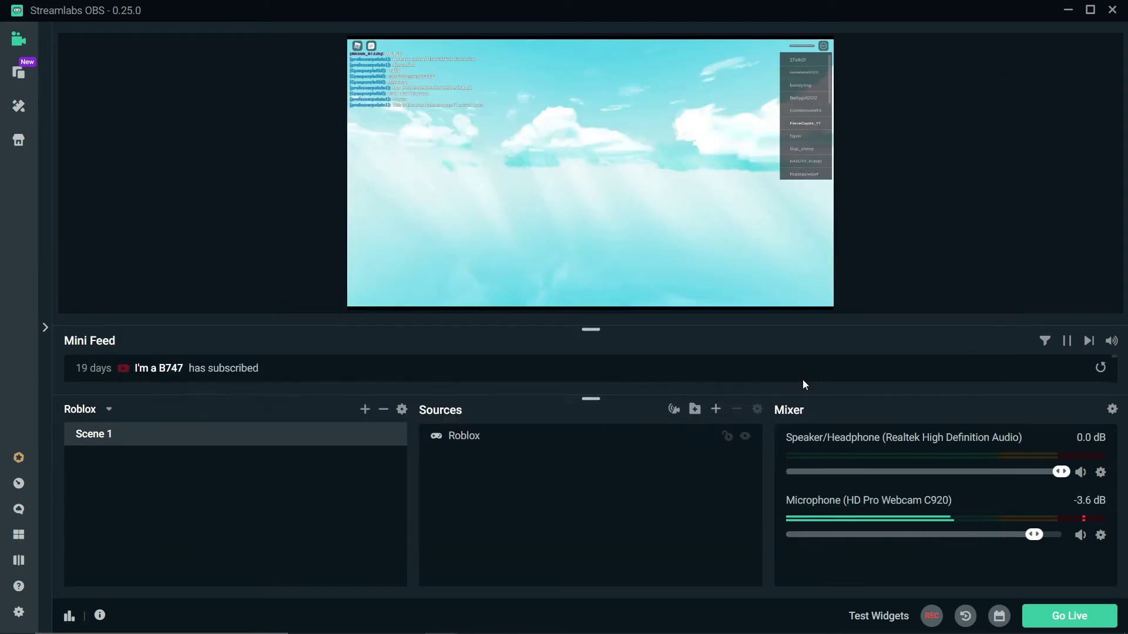
left_click(573, 453)
right_click(562, 442)
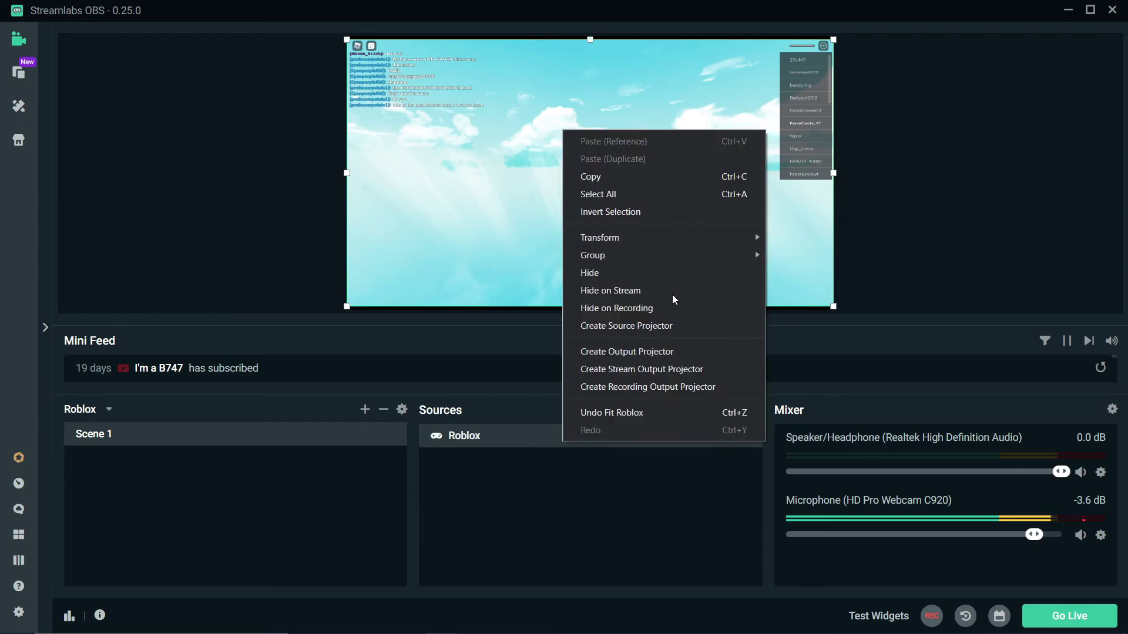
left_click(460, 443)
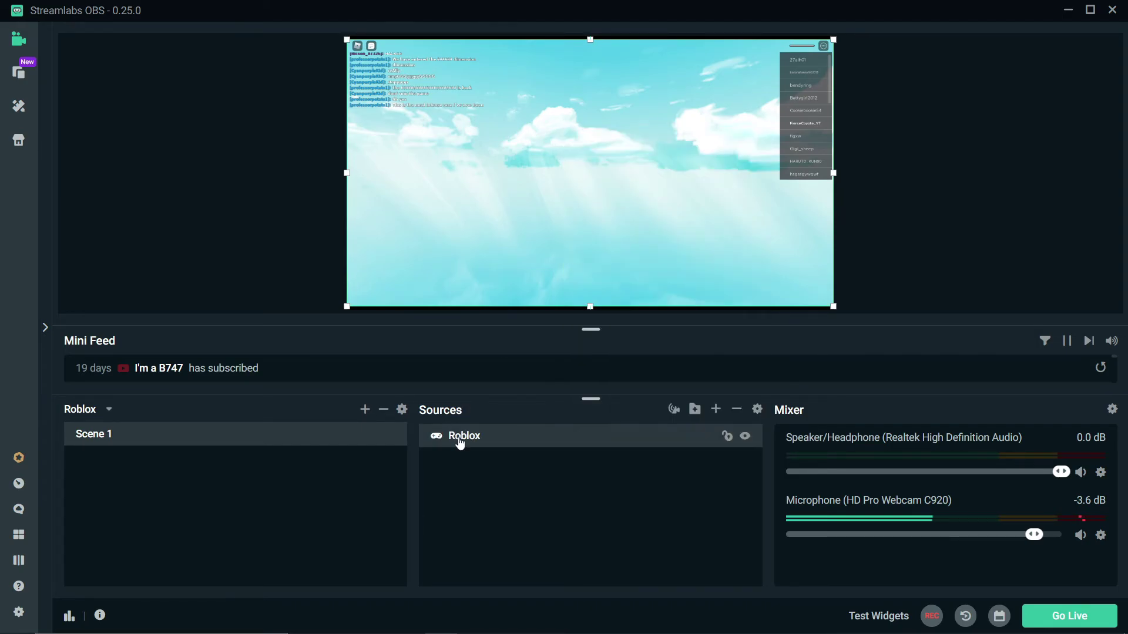
right_click(458, 437)
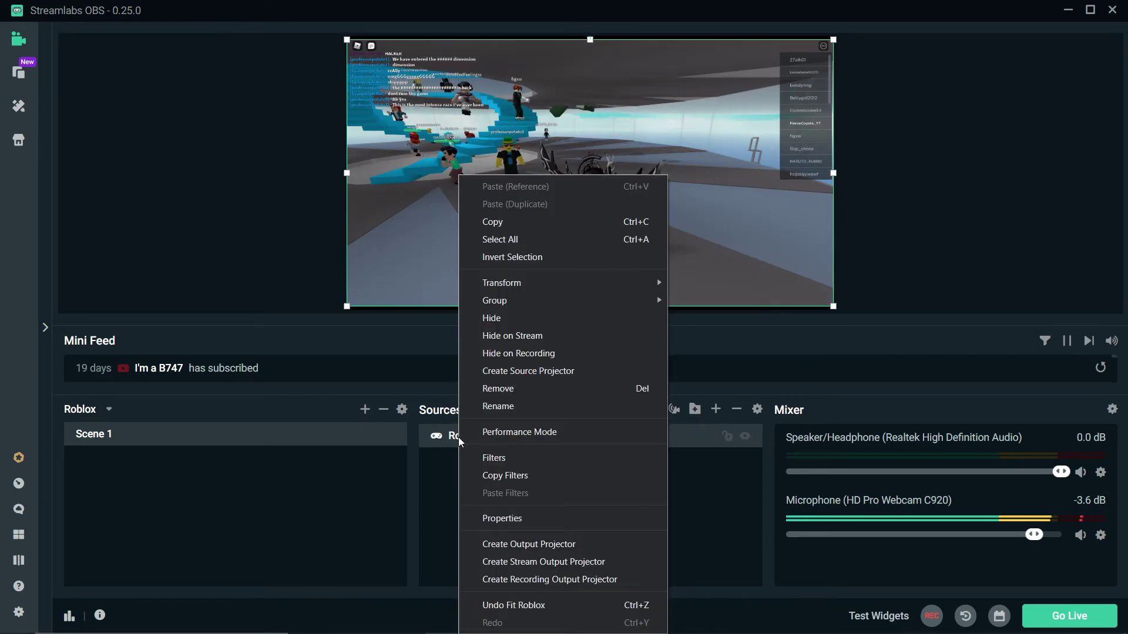
left_click(505, 391)
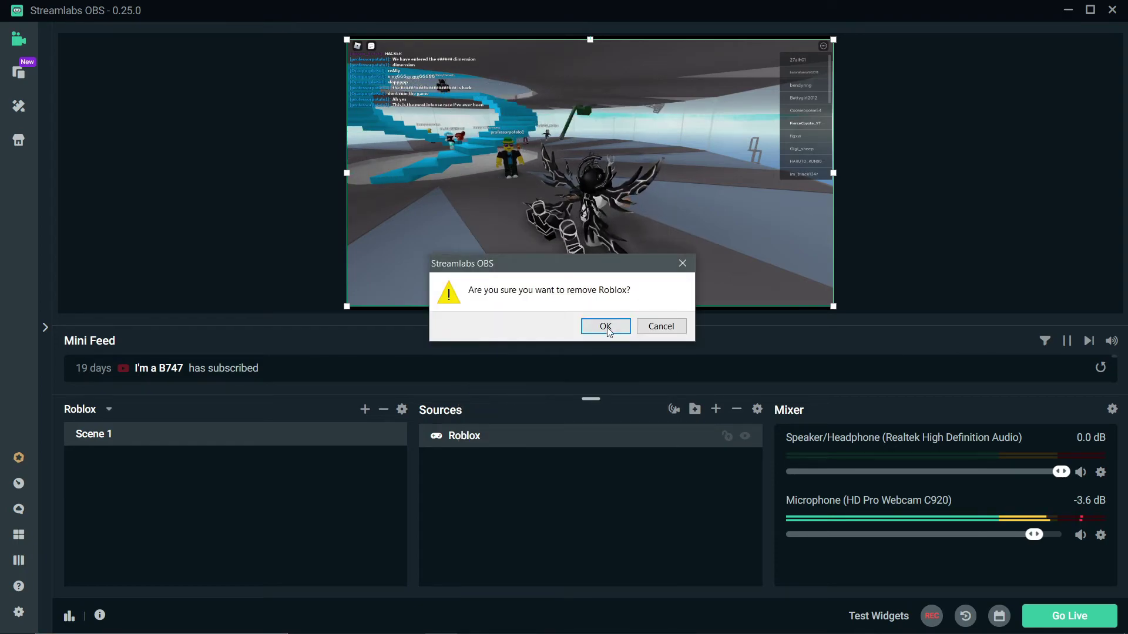
left_click(606, 326)
Switch to Chrome and open Social Blade's real-time YouTube subscriber count page in a new tab.
left_click(538, 619)
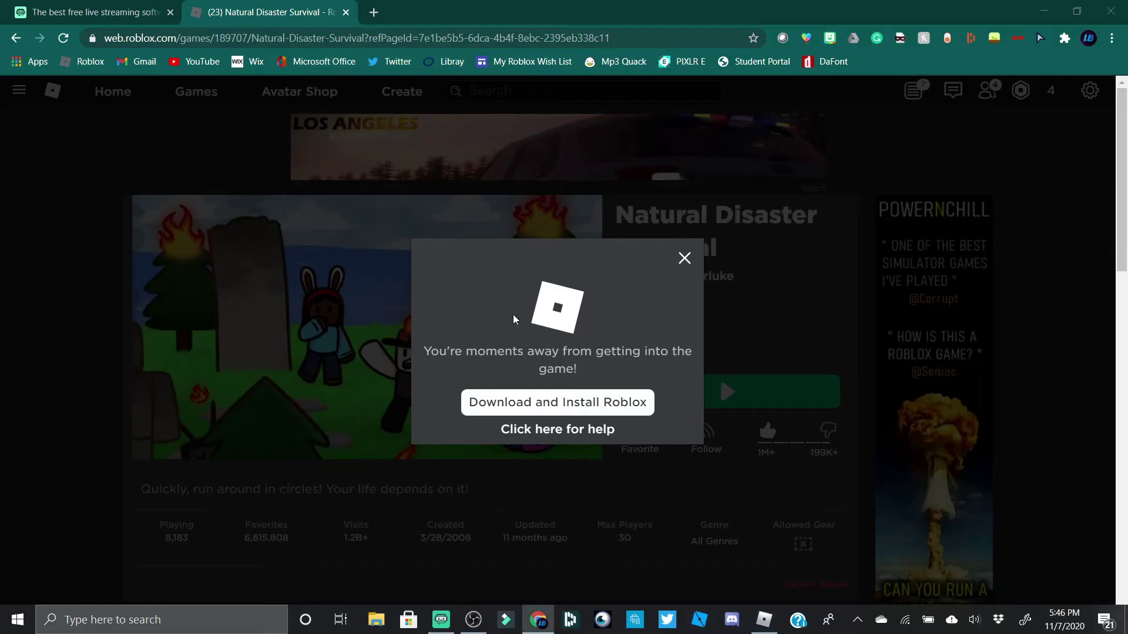
key("Escape")
left_click(374, 11)
type("sub")
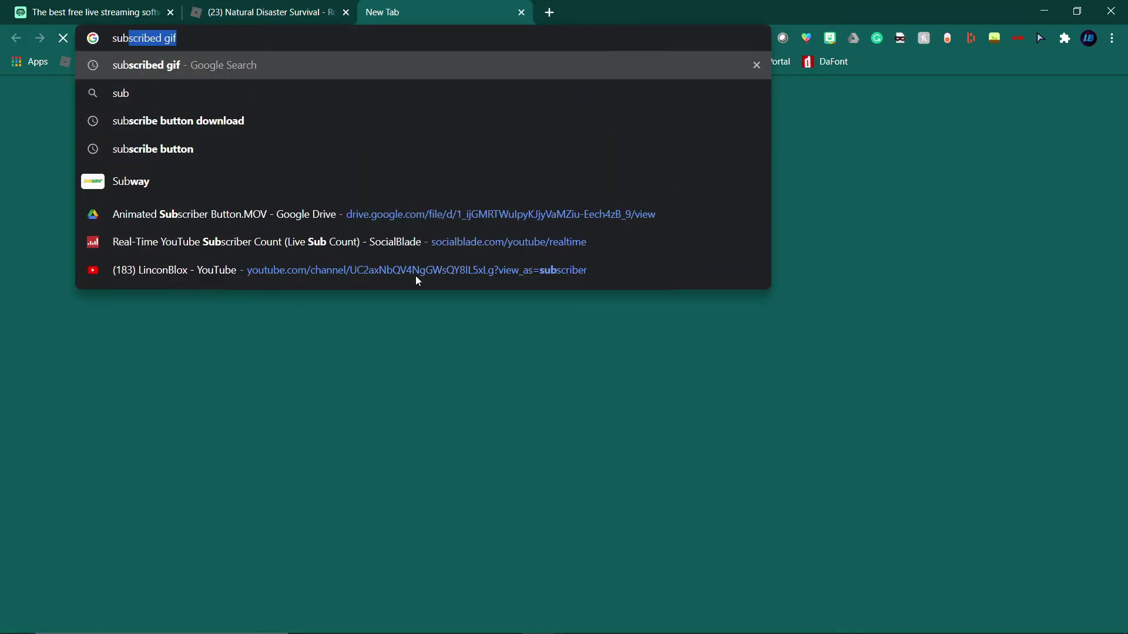
left_click(378, 242)
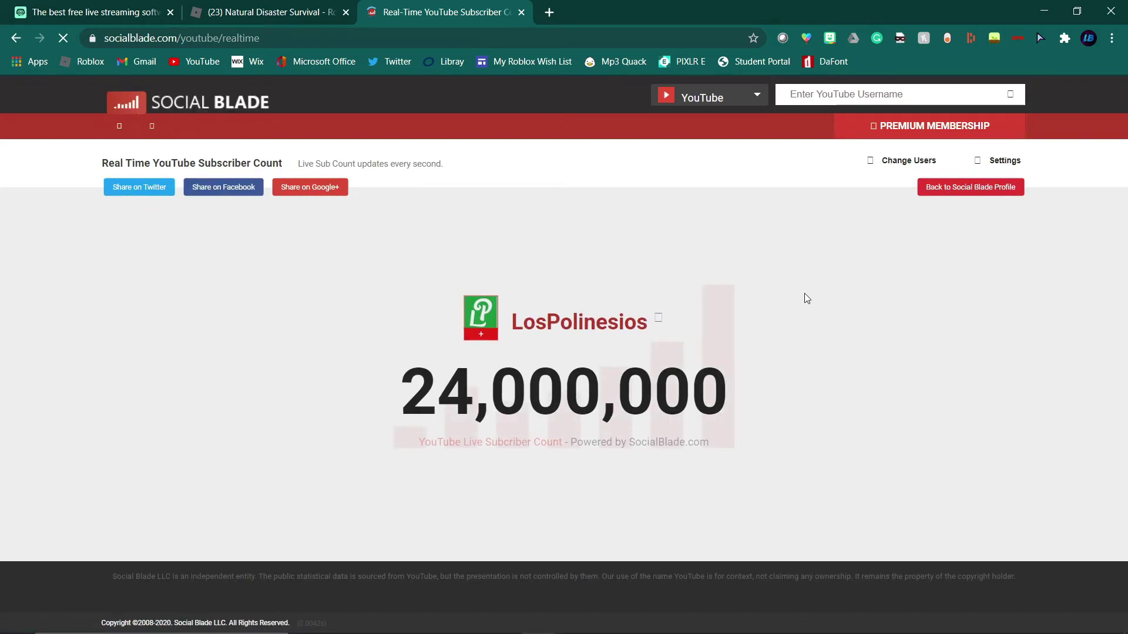
Find the LinconBlox channel on Social Blade, open its Live Subscriber Count and copy that page's address.
left_click(900, 94)
type("Li")
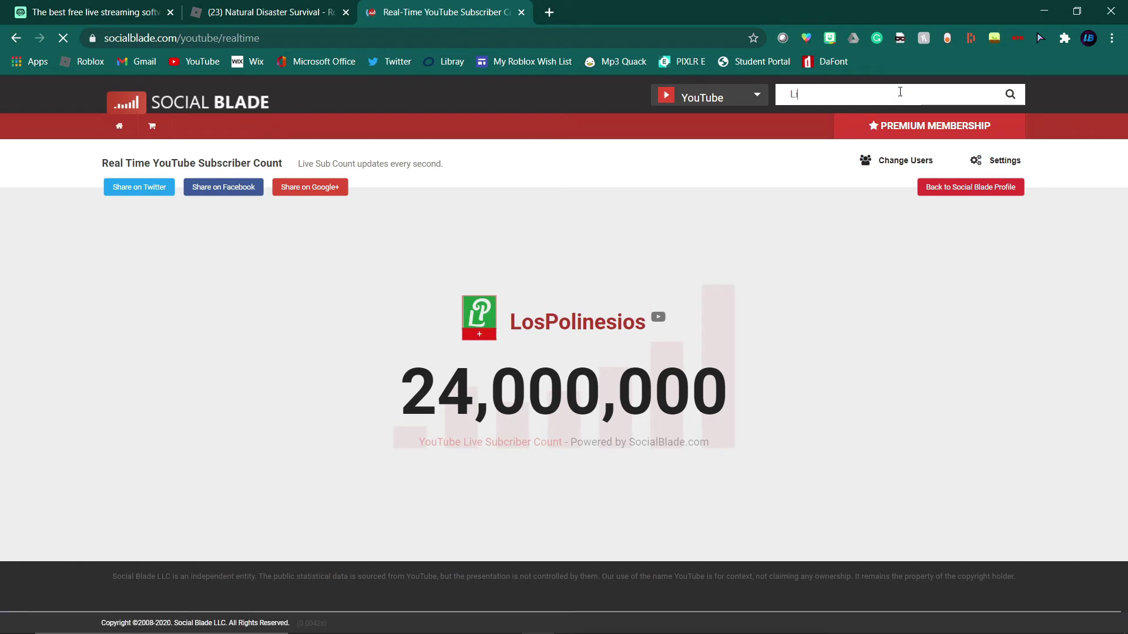
type("nconBlox")
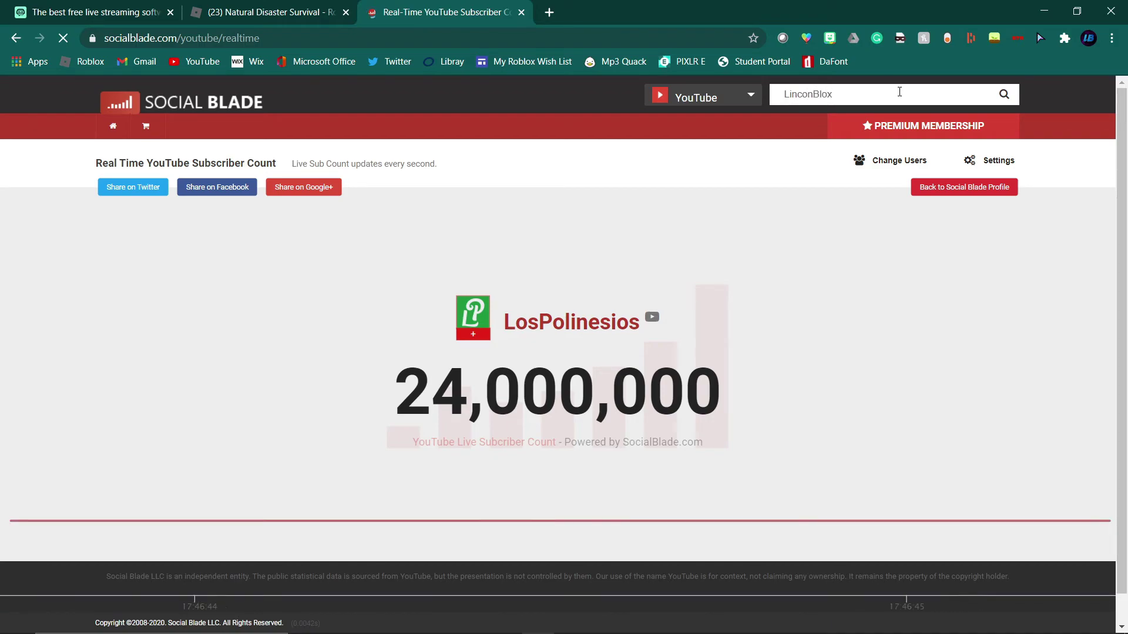
key("Return")
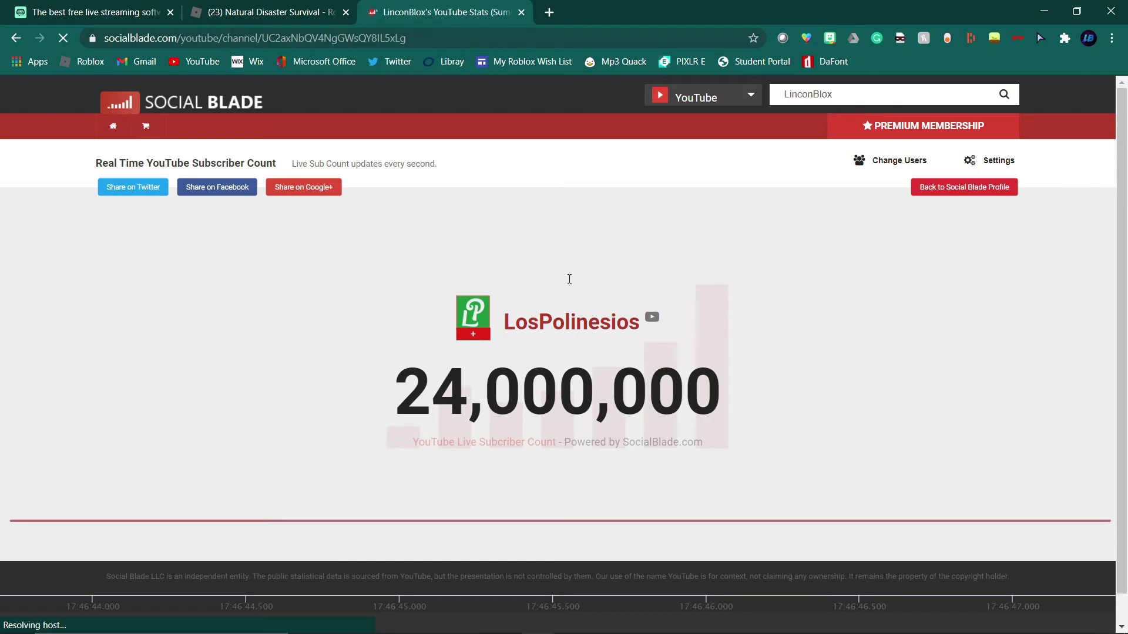
scroll(285, 360, "down", 2)
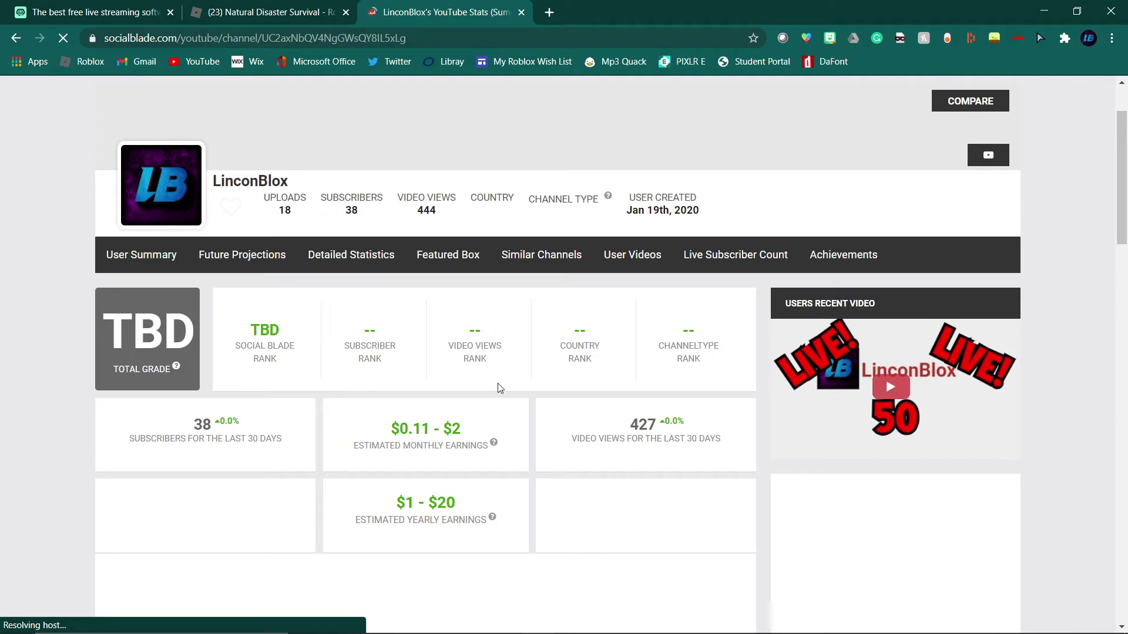
left_click(727, 257)
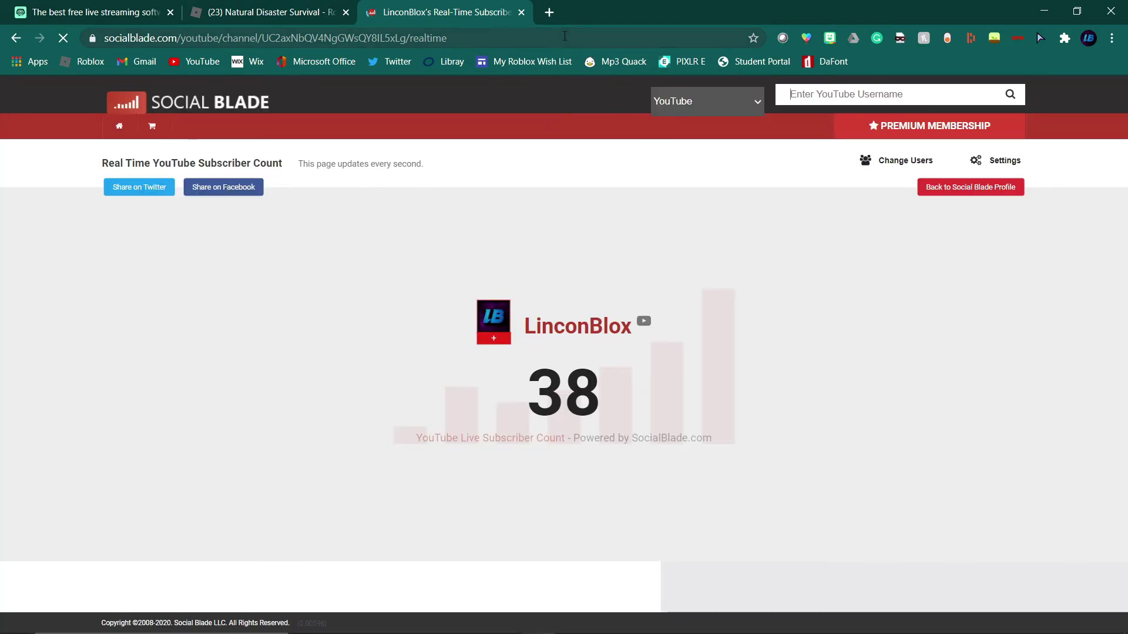
left_click(565, 36)
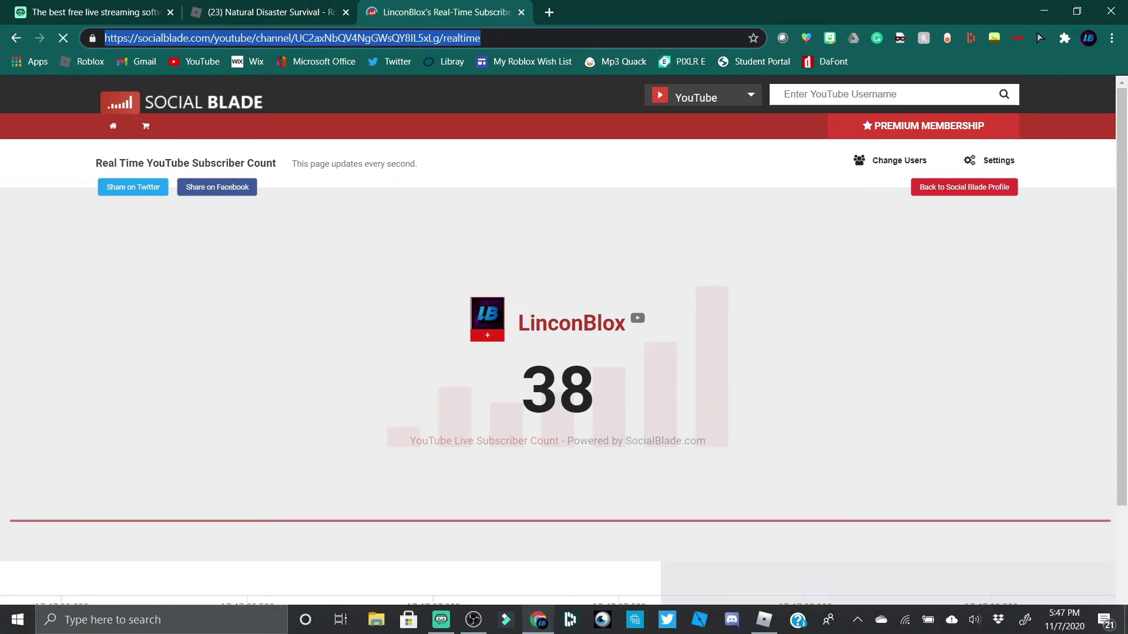
Switch to Streamlabs OBS and add a Browser Source named Sub Counter to the scene.
left_click(442, 623)
left_click(718, 406)
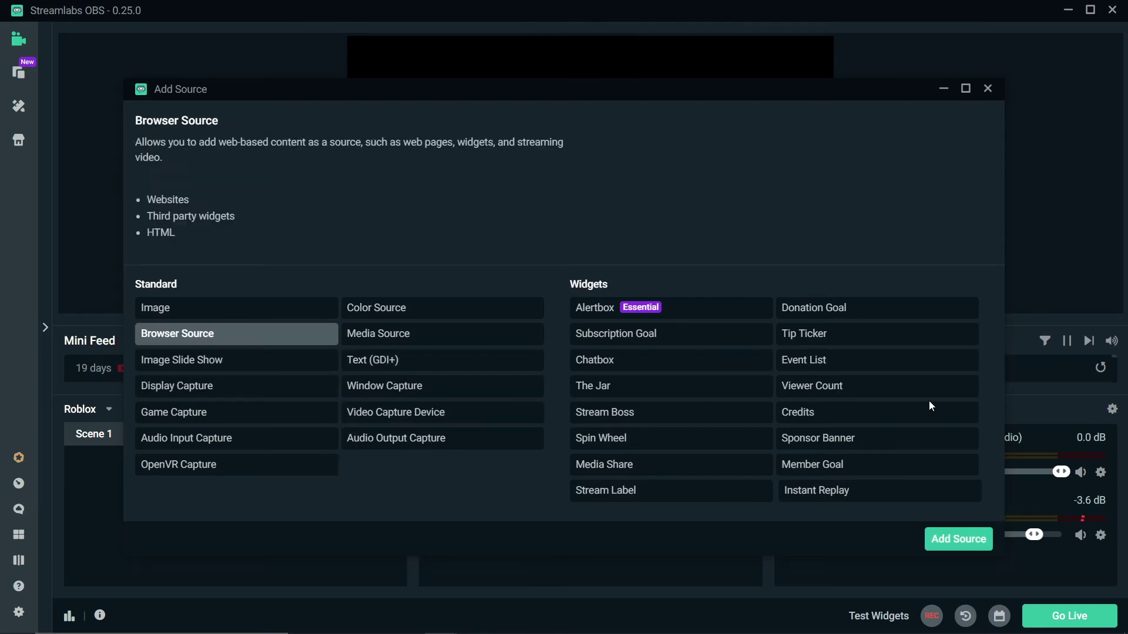
left_click(957, 540)
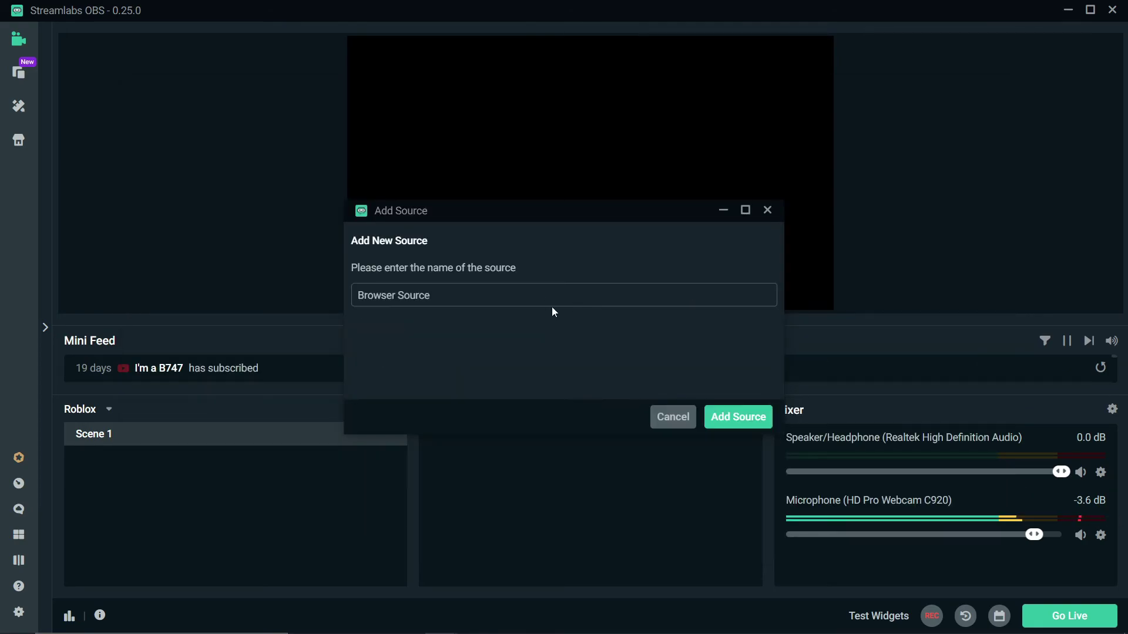
type("SAun")
key("BackSpace")
key("BackSpace")
key("BackSpace")
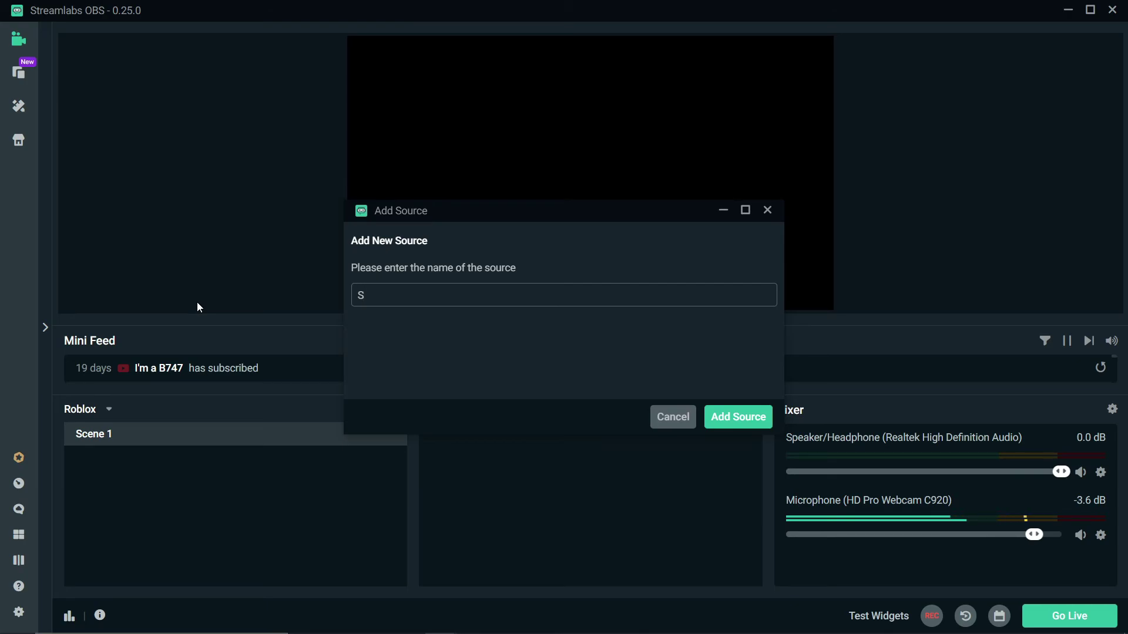
type("ub Counter")
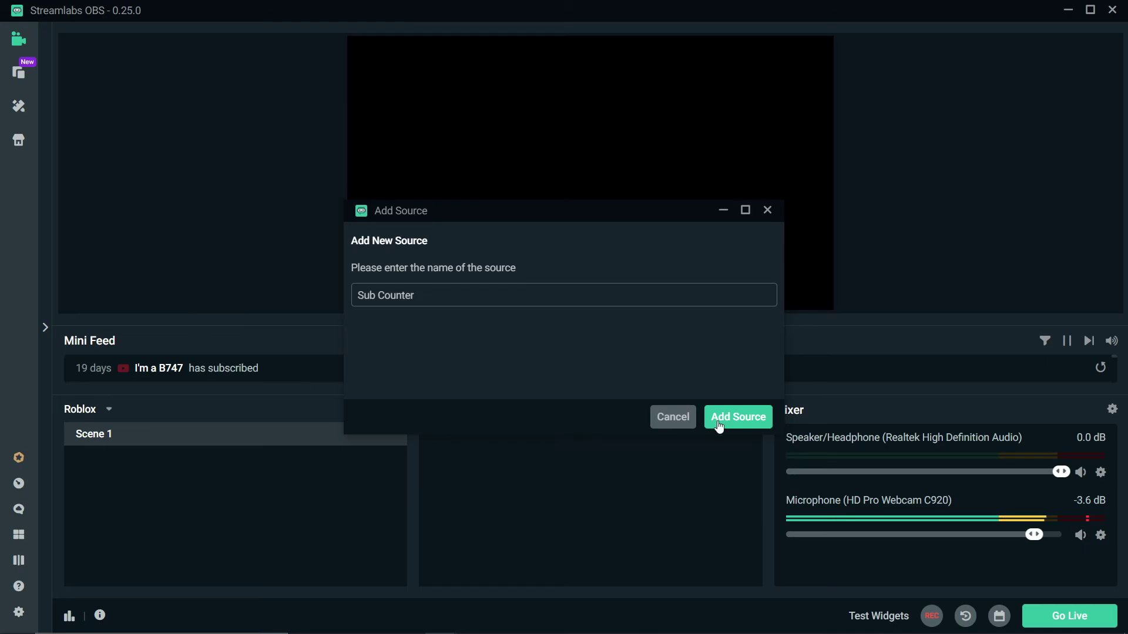
left_click(747, 419)
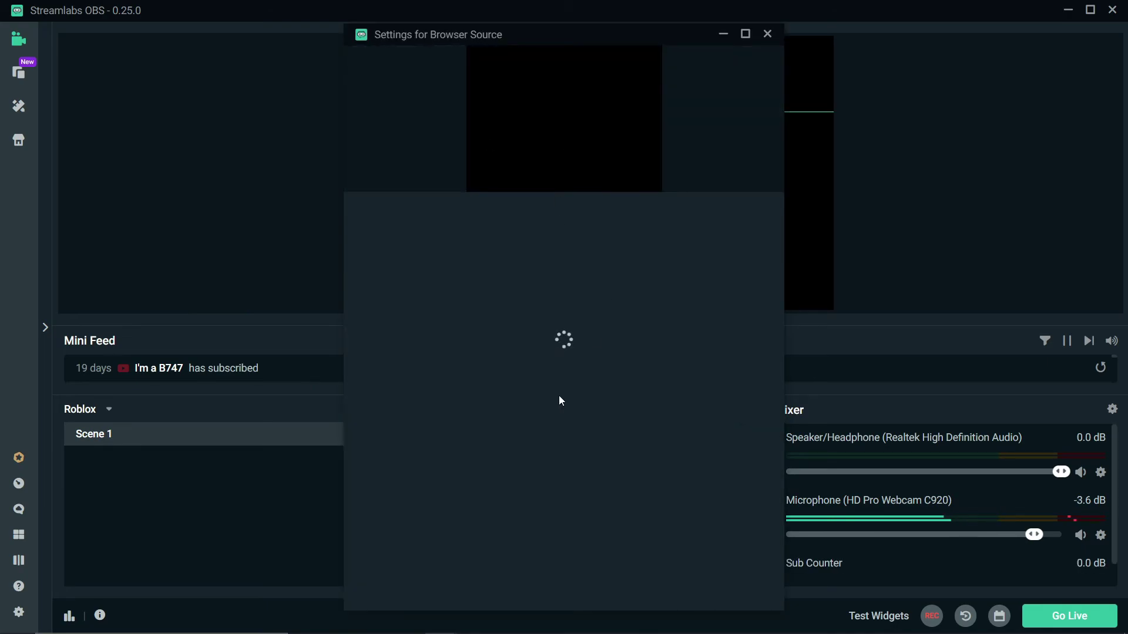
Set the browser source's URL to the copied Social Blade real-time page address and accept the source settings.
left_click_drag(669, 237, 315, 259)
key("ctrl+v")
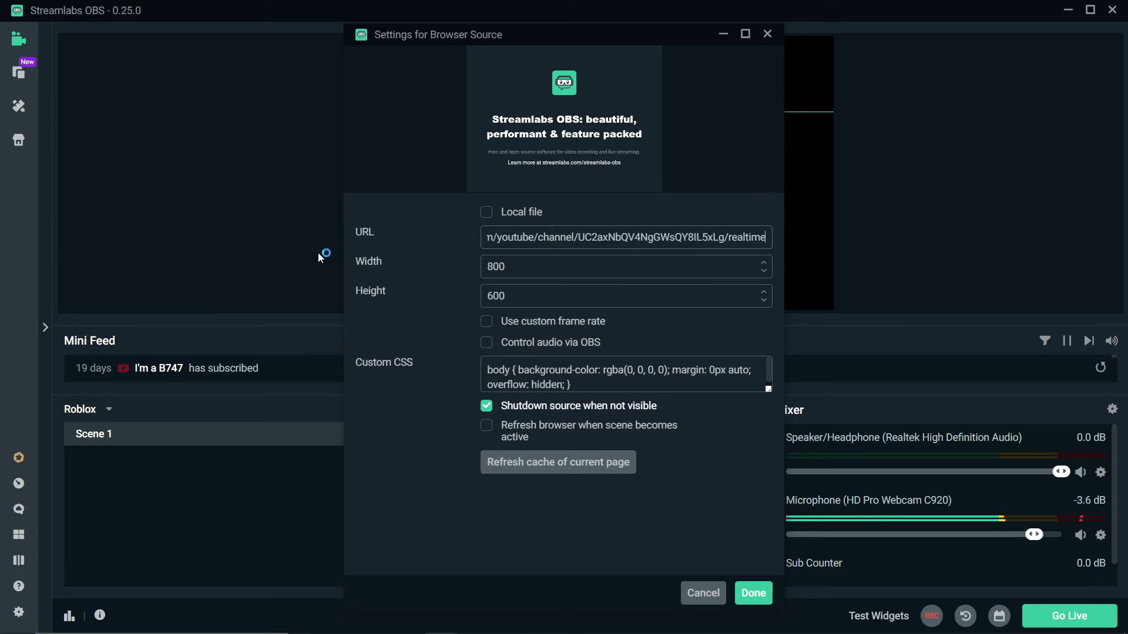
left_click(425, 302)
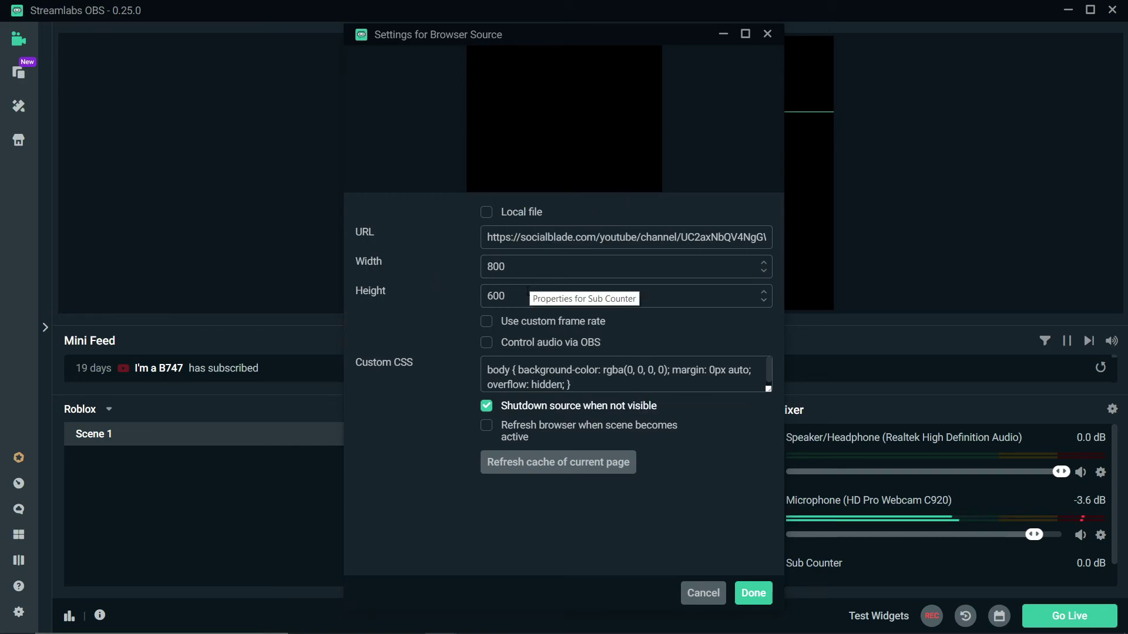
left_click(752, 594)
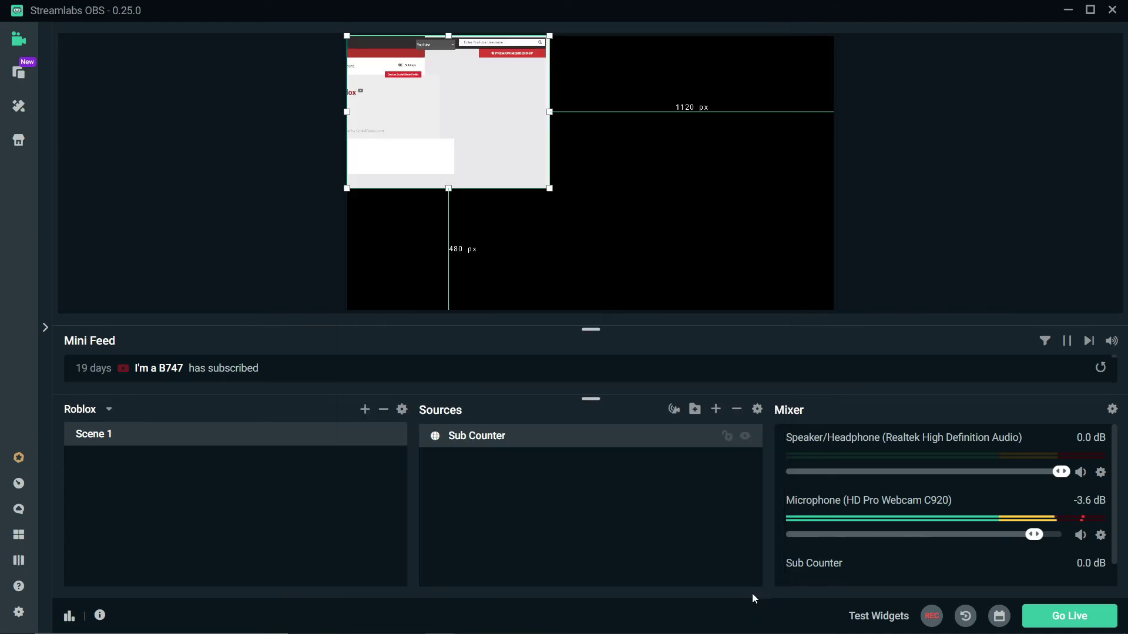
Apply the Fit to Screen transform to the Sub Counter source, and reposition and shrink it in the preview.
right_click(477, 139)
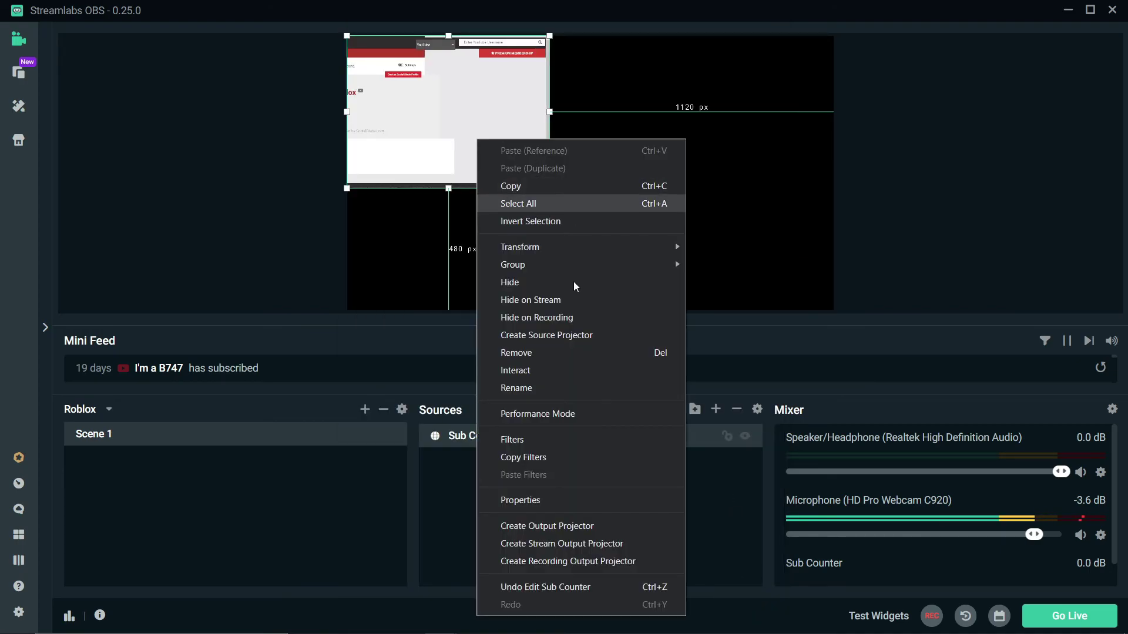
mouse_move(642, 246)
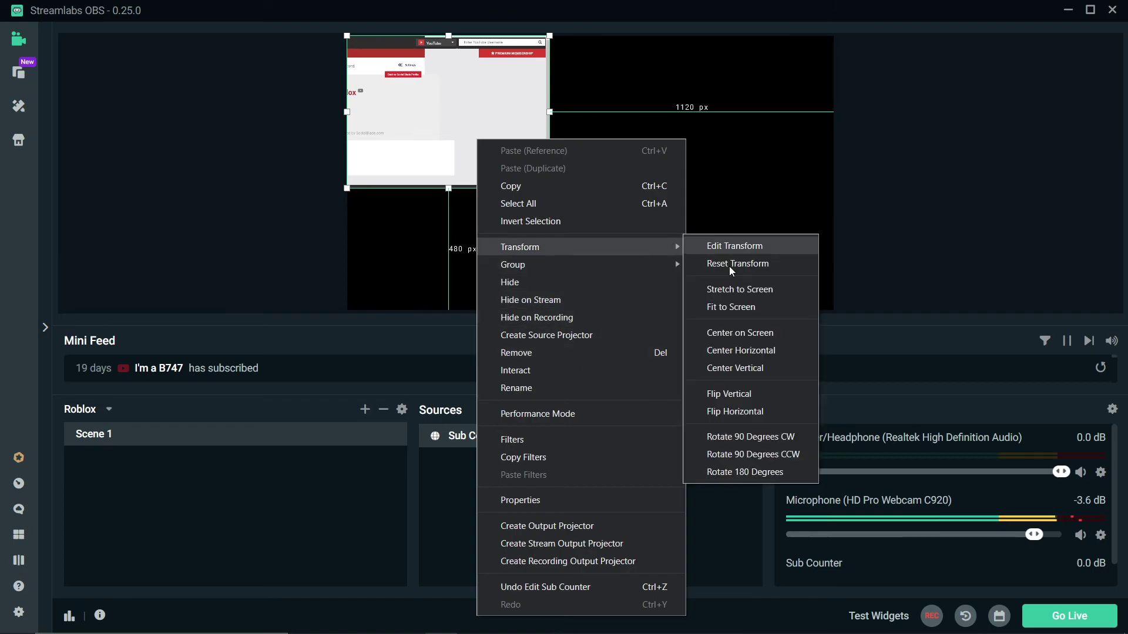
left_click(750, 307)
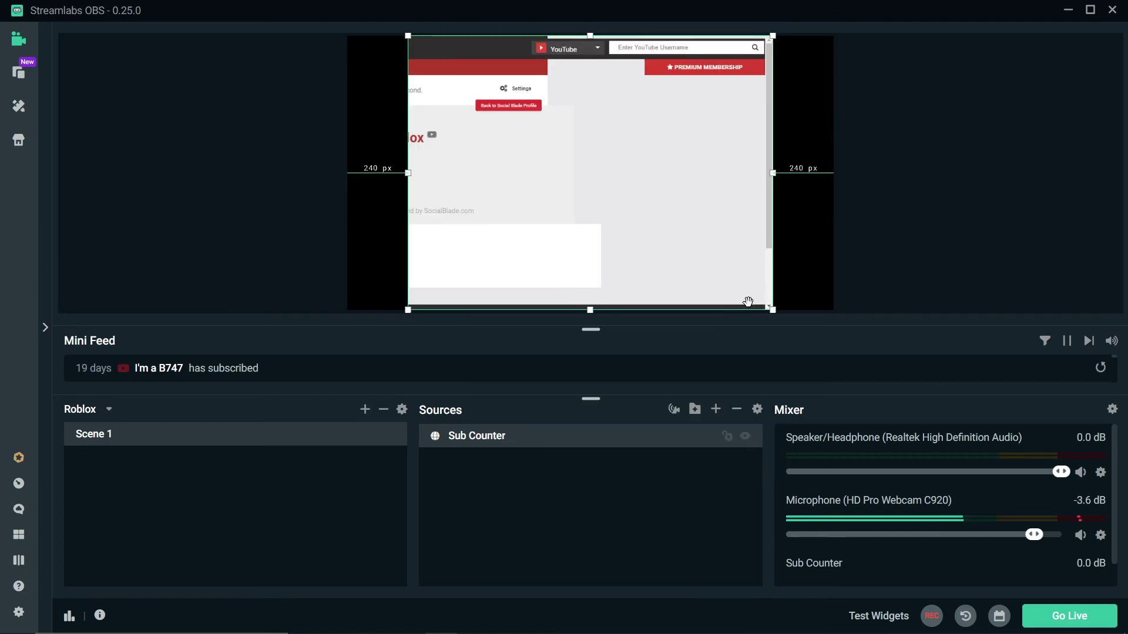
left_click_drag(408, 172, 419, 152)
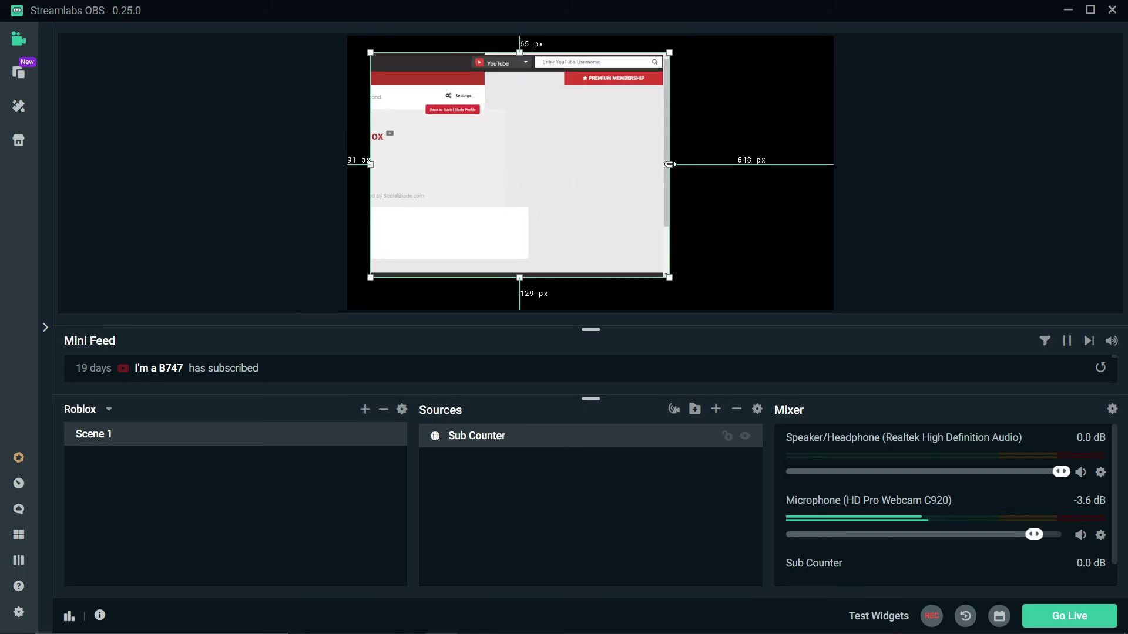
mouse_move(669, 165)
left_mouse_down()
mouse_move(733, 165)
mouse_move(681, 166)
left_mouse_up()
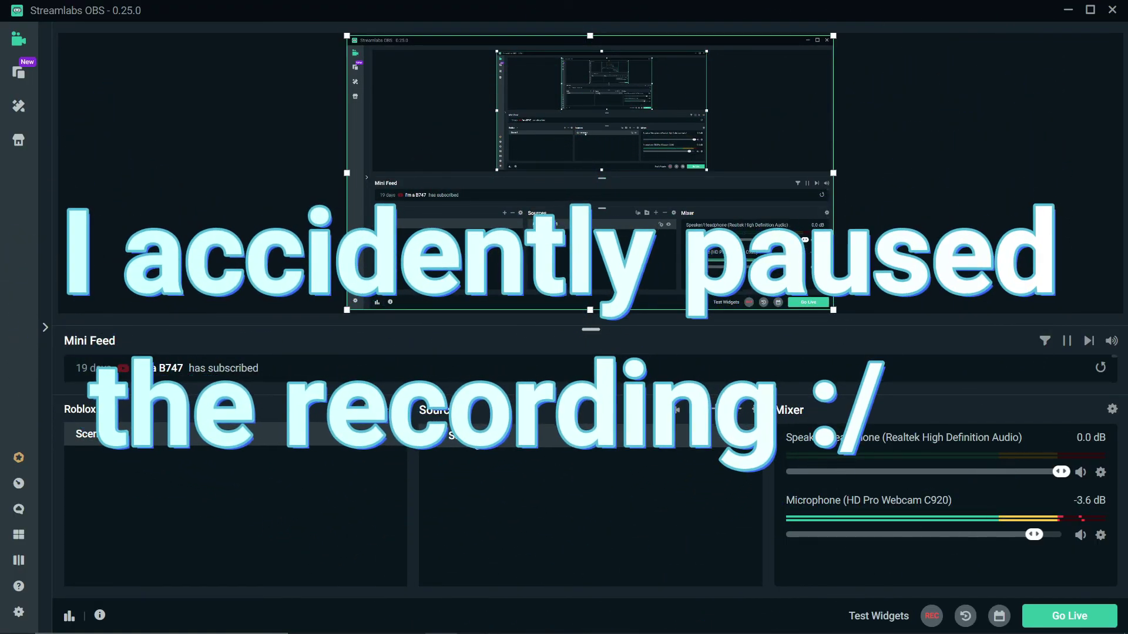
Remove the Screen 1 display capture source from the scene.
right_click(473, 438)
left_click(532, 396)
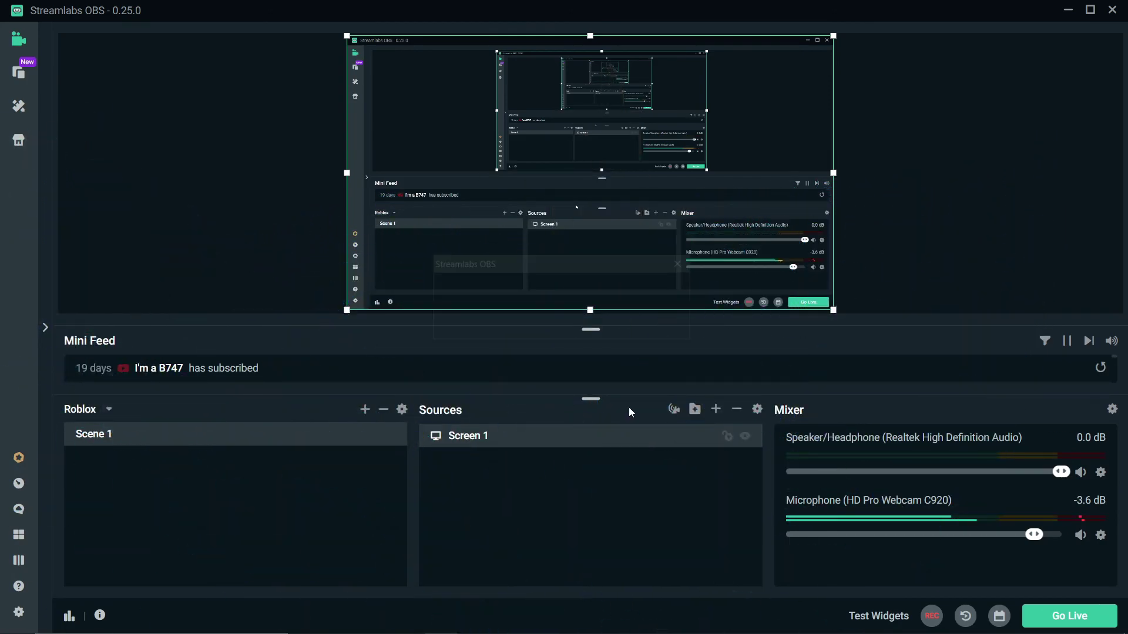
left_click(607, 326)
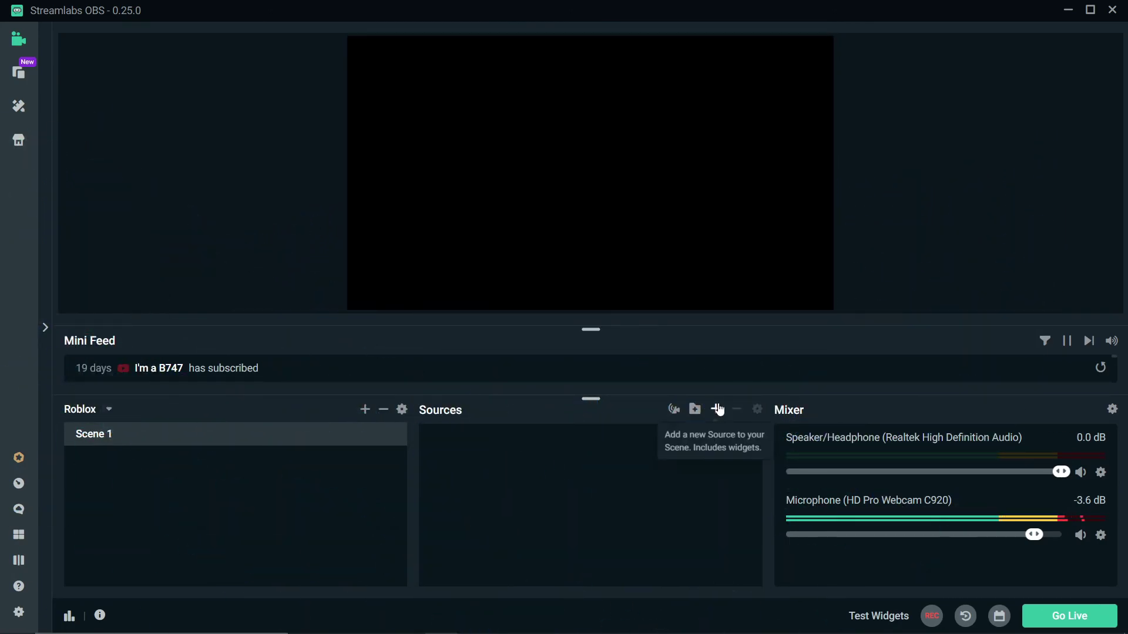
Add a Display Capture source to the scene, keeping the default name Display Capture.
left_click(718, 409)
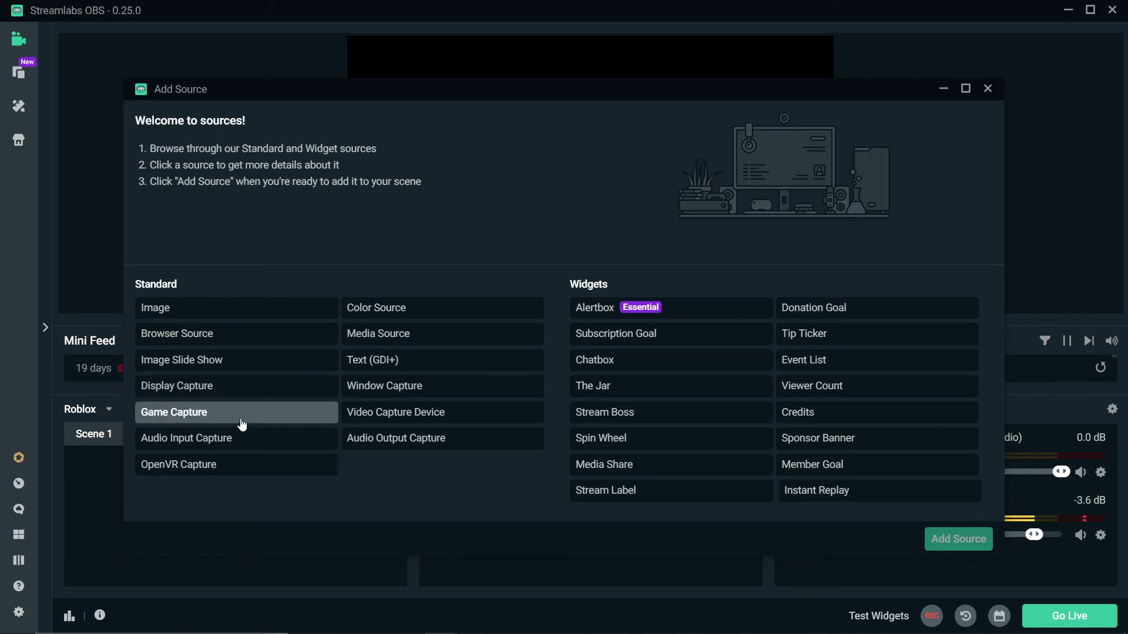
left_click(209, 393)
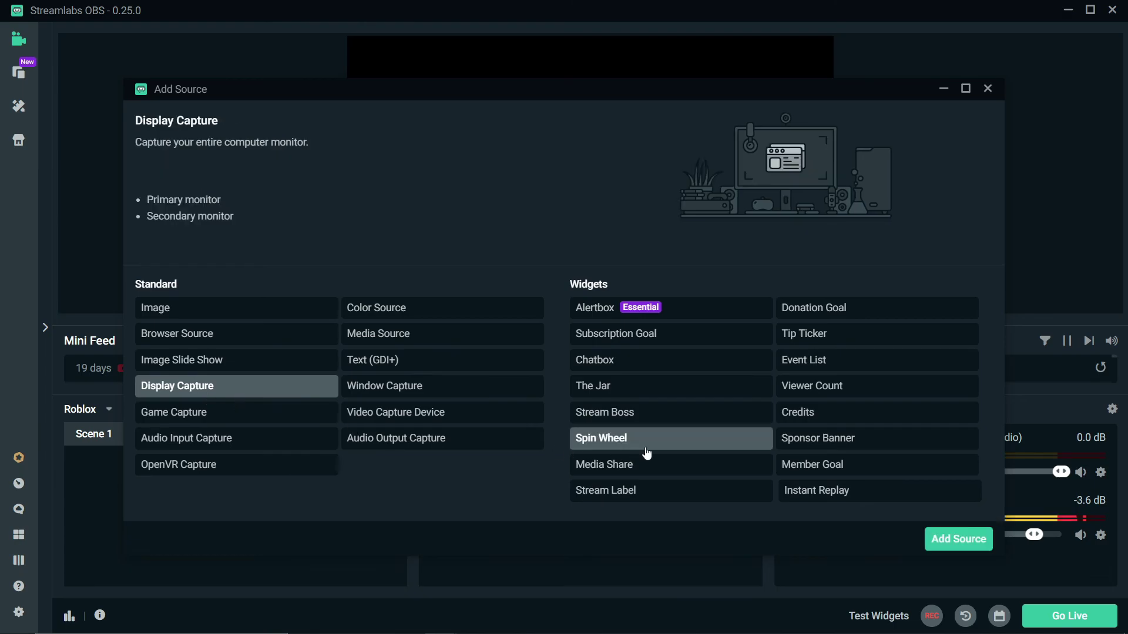
left_click(959, 538)
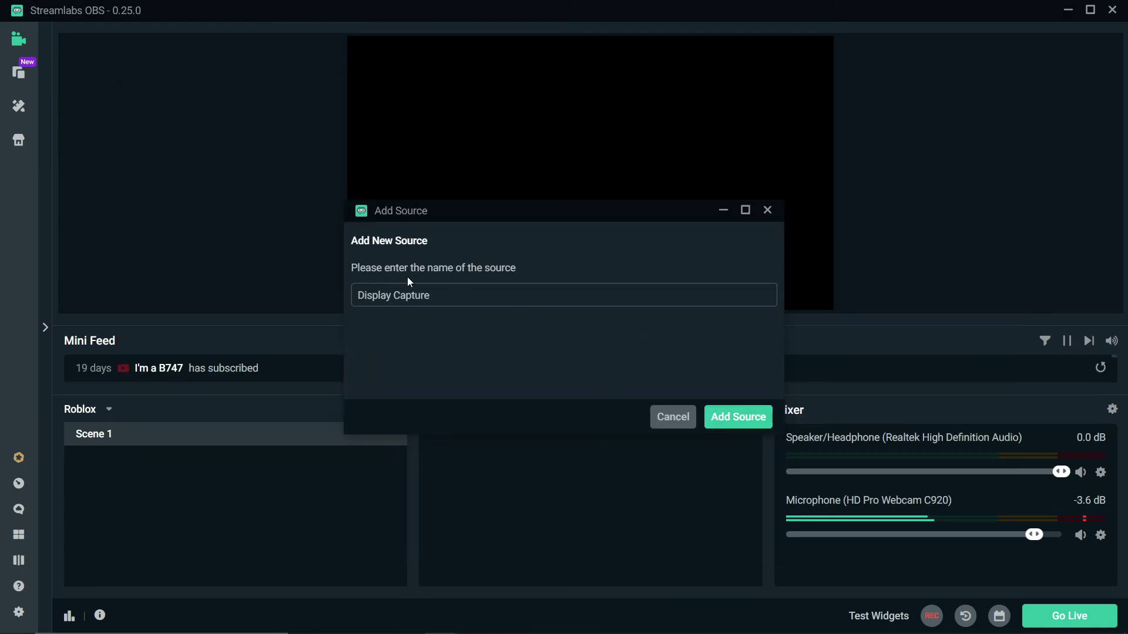
left_click(738, 416)
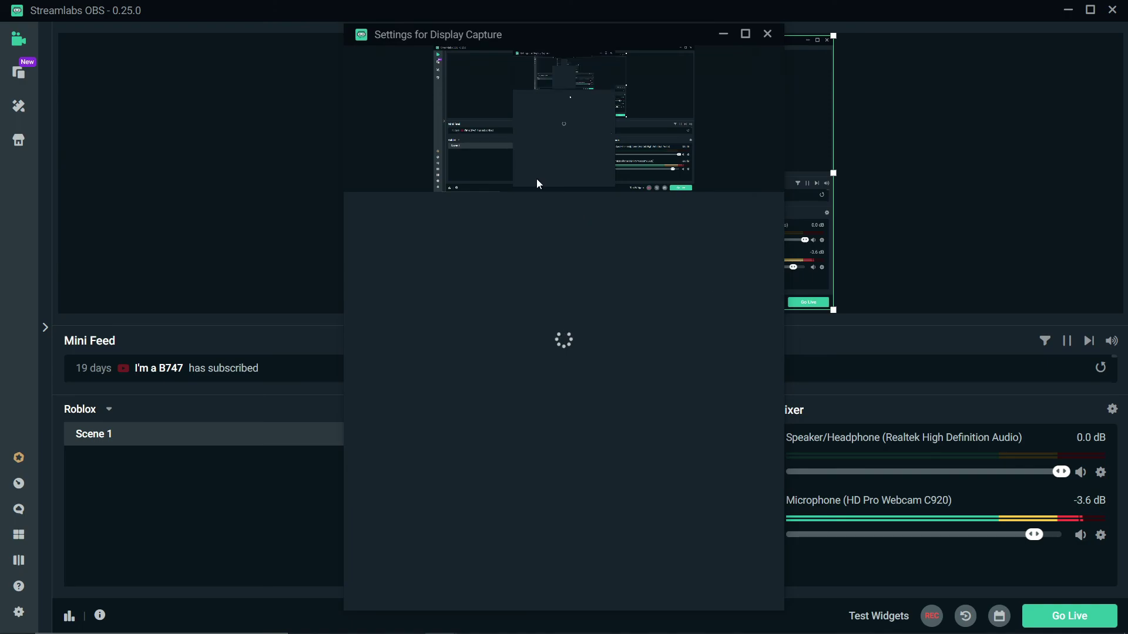
Set the display capture source to Display 1: 1920x1080 @ 0,0 with Capture Cursor enabled, and accept its settings.
left_click(752, 220)
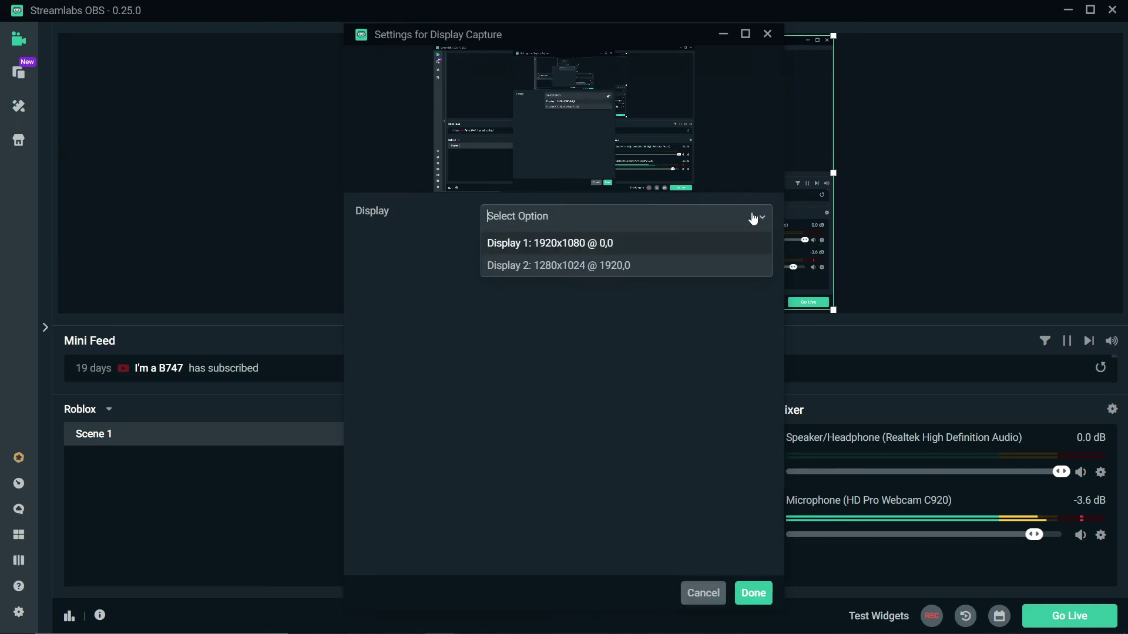
left_click(604, 268)
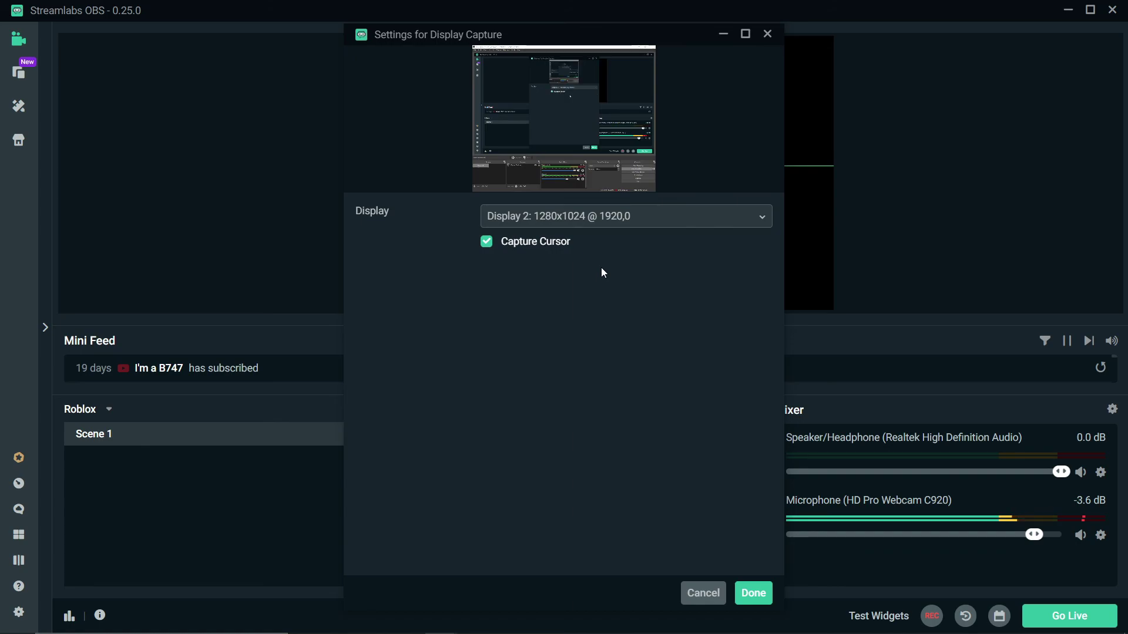
left_click(608, 222)
left_click(592, 238)
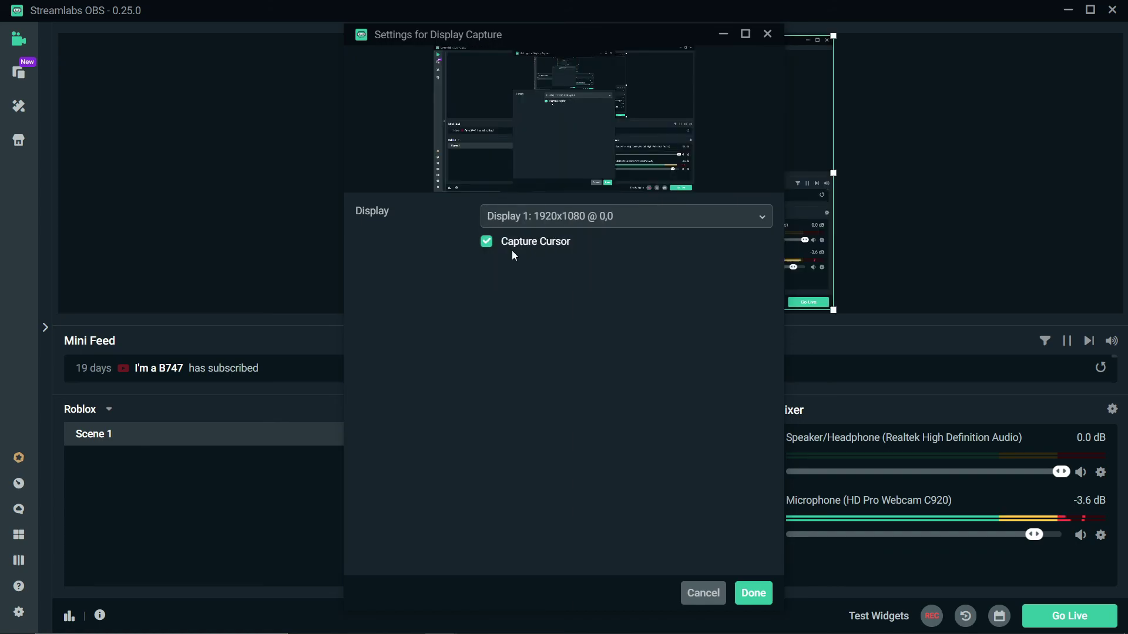
left_click(487, 243)
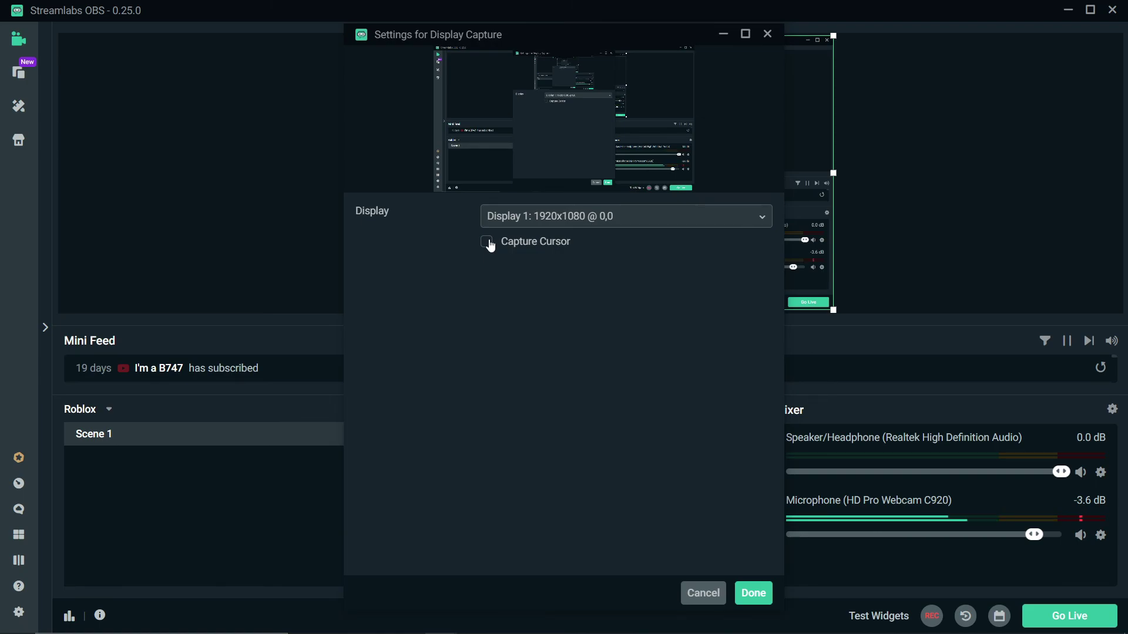
left_click(489, 244)
left_click(752, 593)
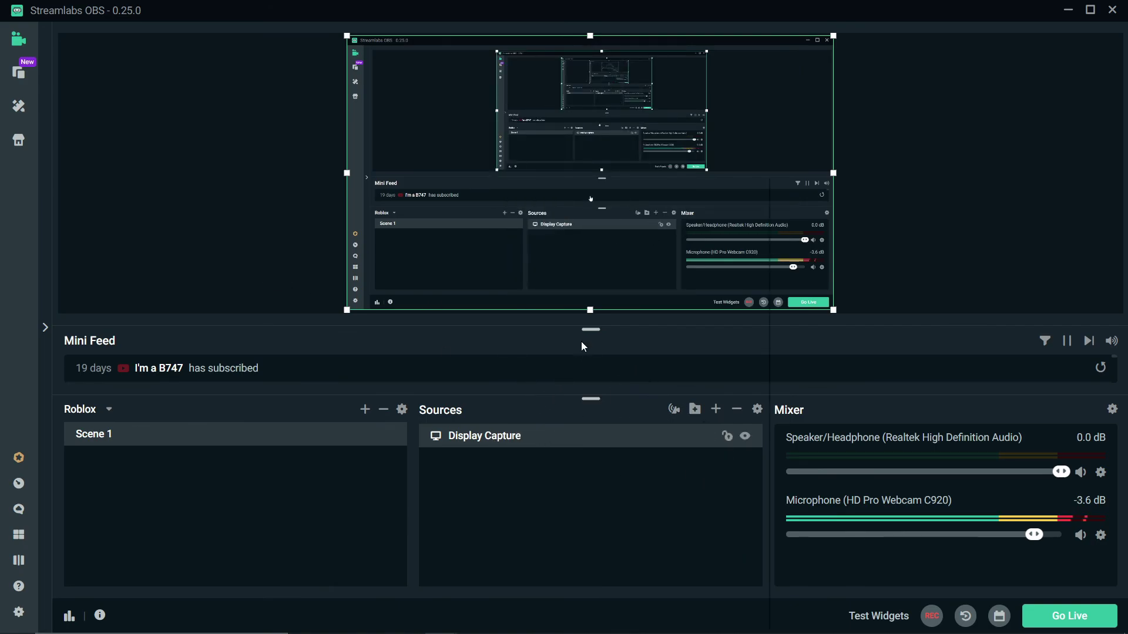
Remove the Display Capture source from Scene 1.
right_click(561, 436)
left_click(624, 389)
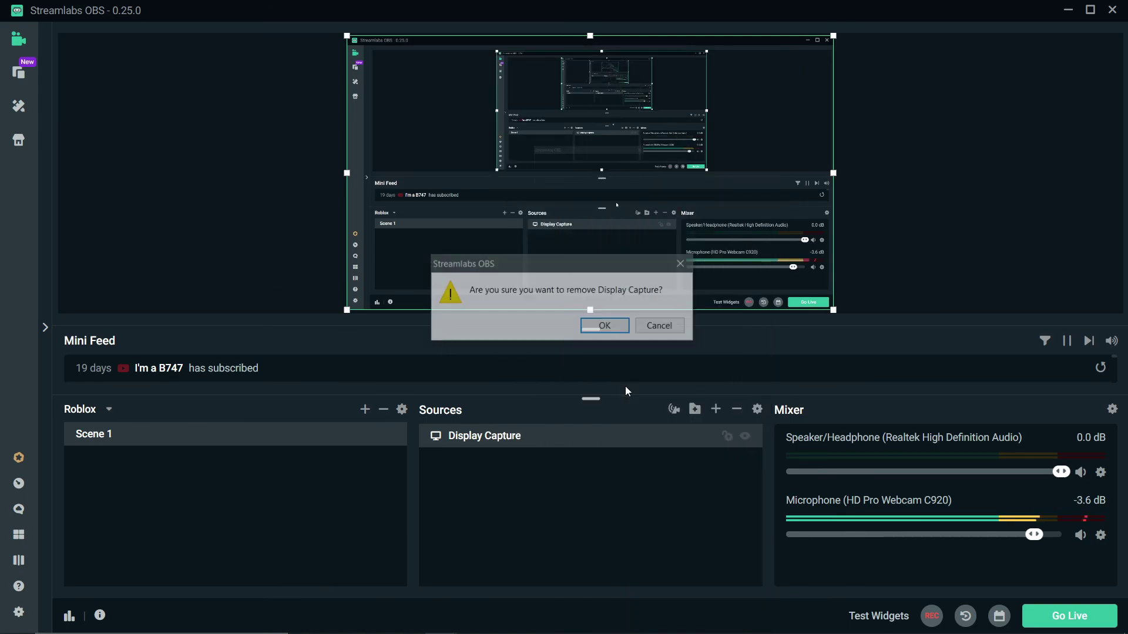
left_click(612, 326)
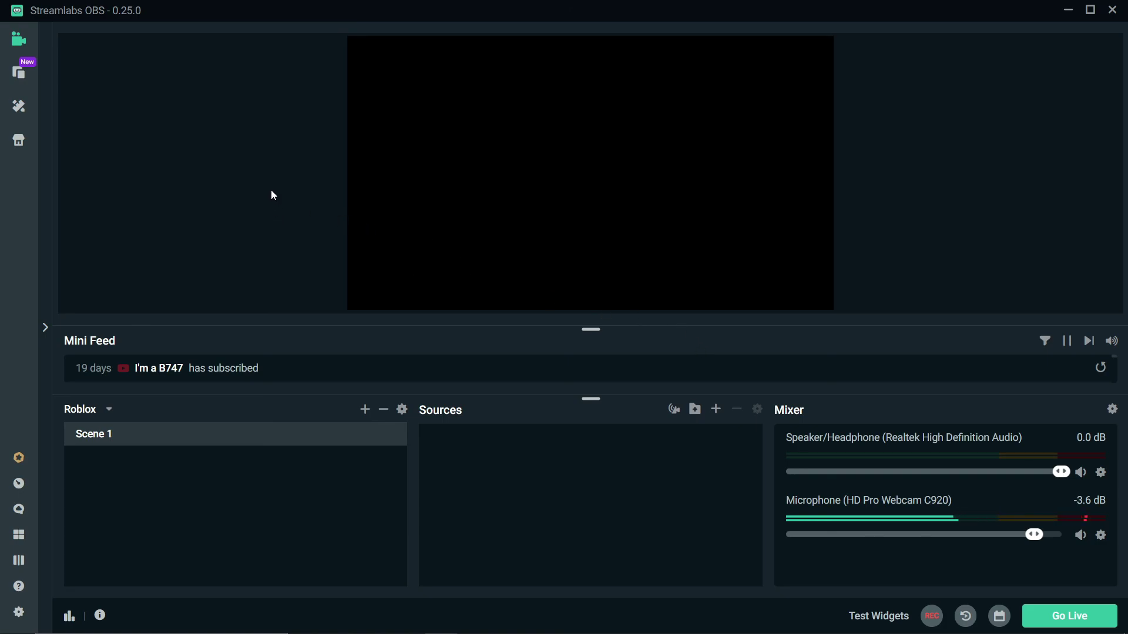
Look through the recent subscriber events listed in the Mini Feed.
scroll(360, 364, "down", 2)
scroll(359, 365, "up", 2)
scroll(359, 365, "down", 1)
scroll(364, 372, "down", 4)
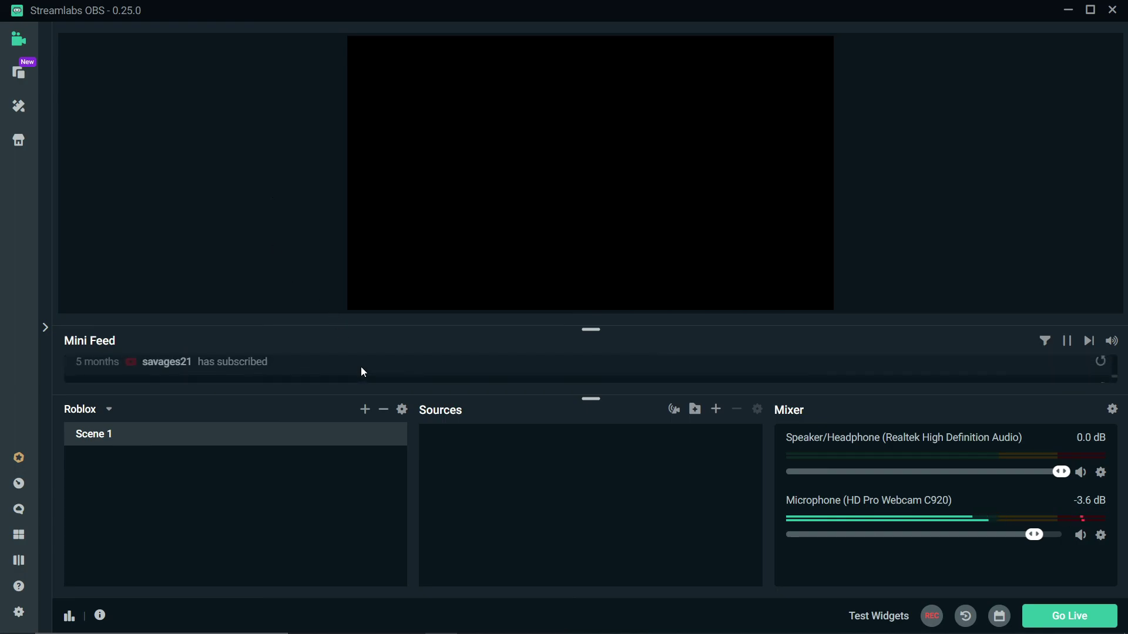
scroll(362, 369, "up", 5)
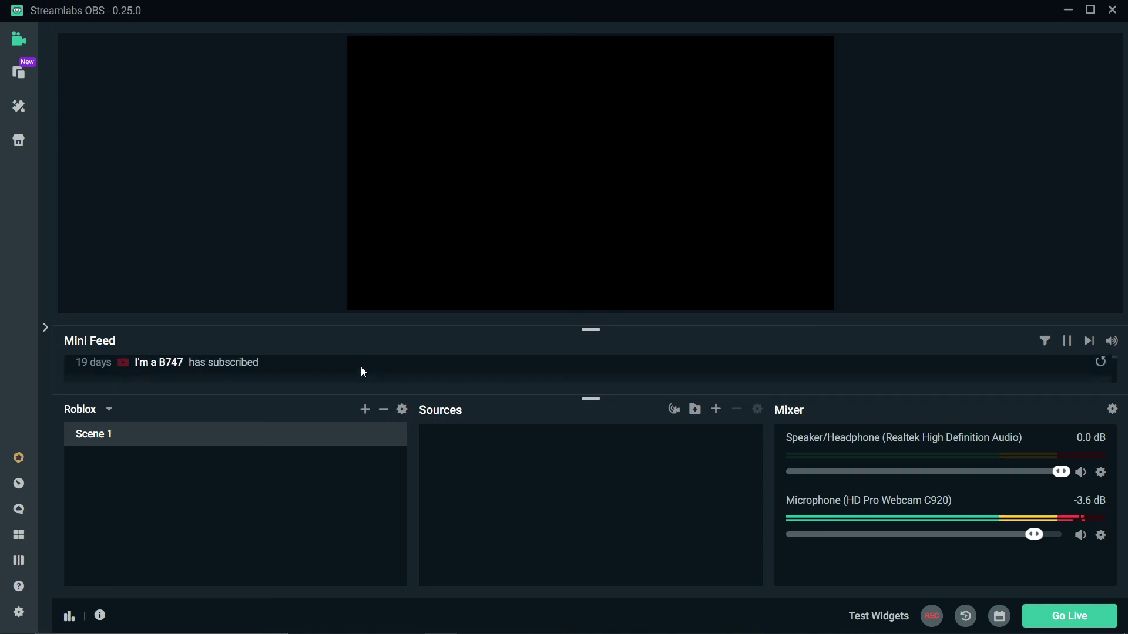
scroll(362, 370, "down", 2)
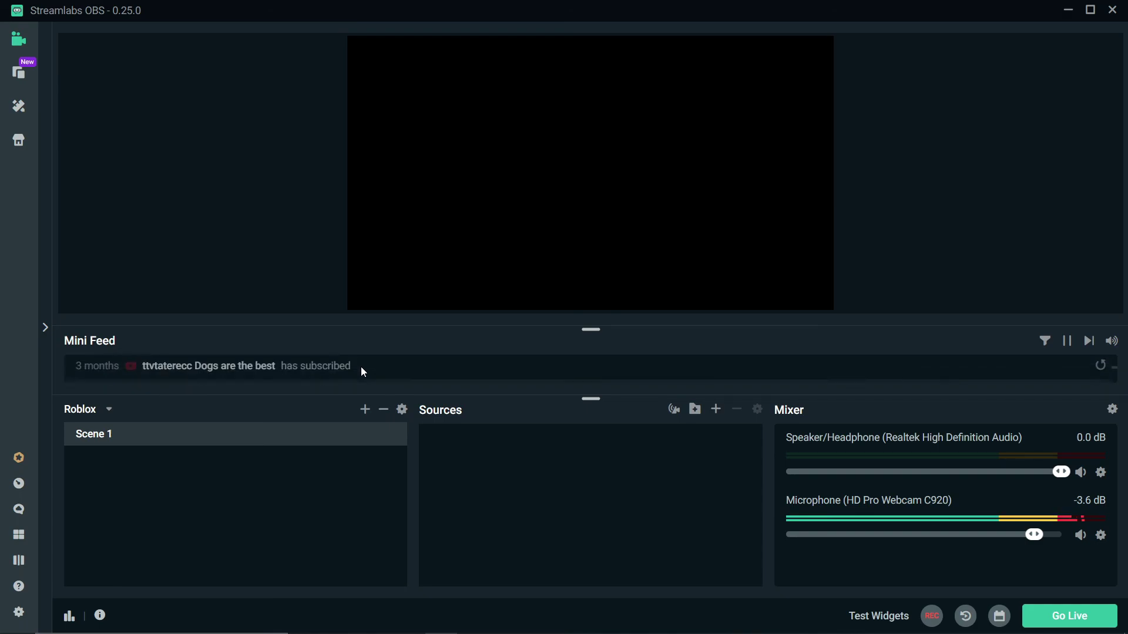
scroll(363, 370, "up", 2)
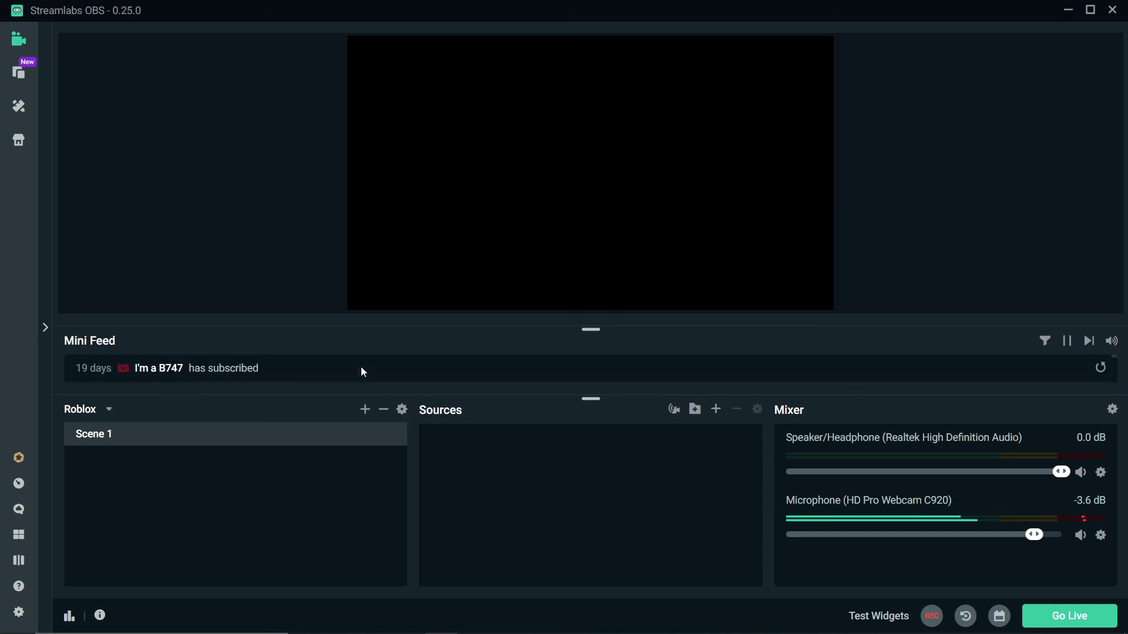